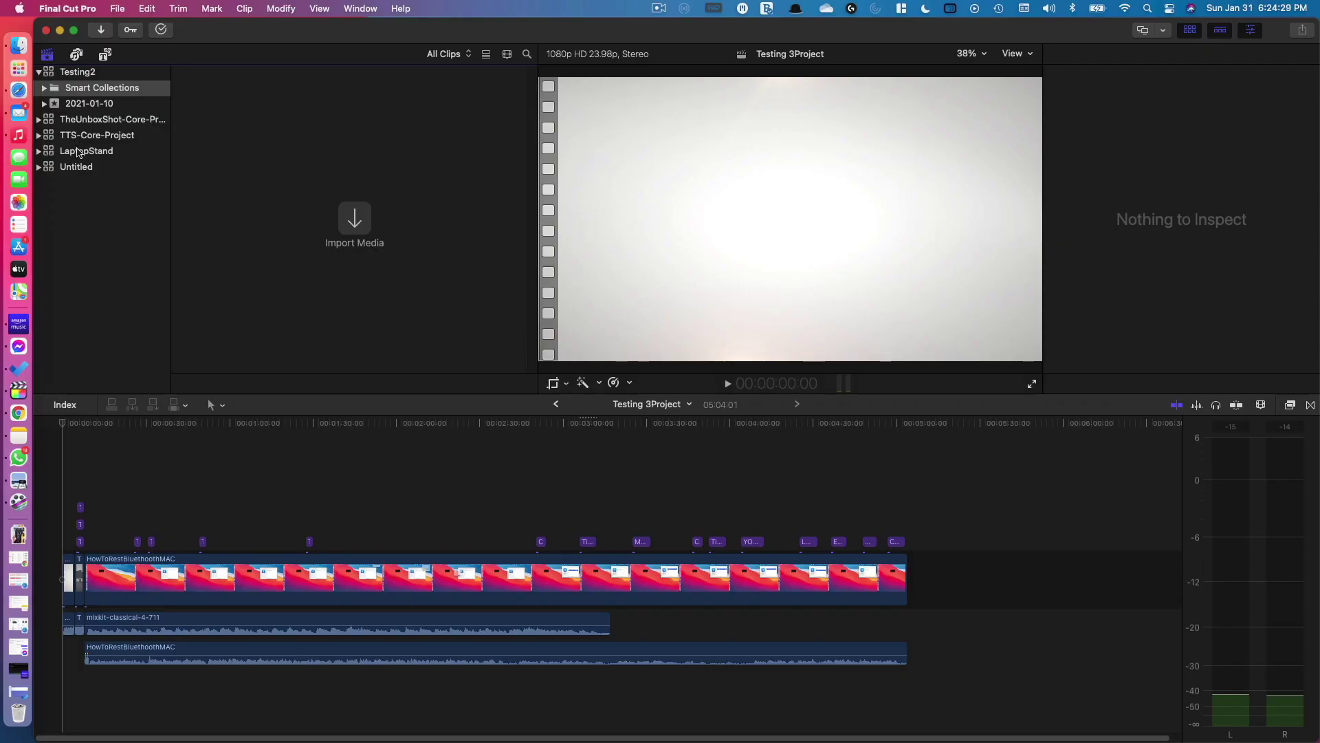
# - Check the cache sizes of the Untitled, LaptopStand and TTS-Core-Project libraries and open the 2021-01-10 event
pyautogui.click(75, 166)
pyautogui.click(82, 151)
pyautogui.click(90, 135)
pyautogui.click(89, 103)
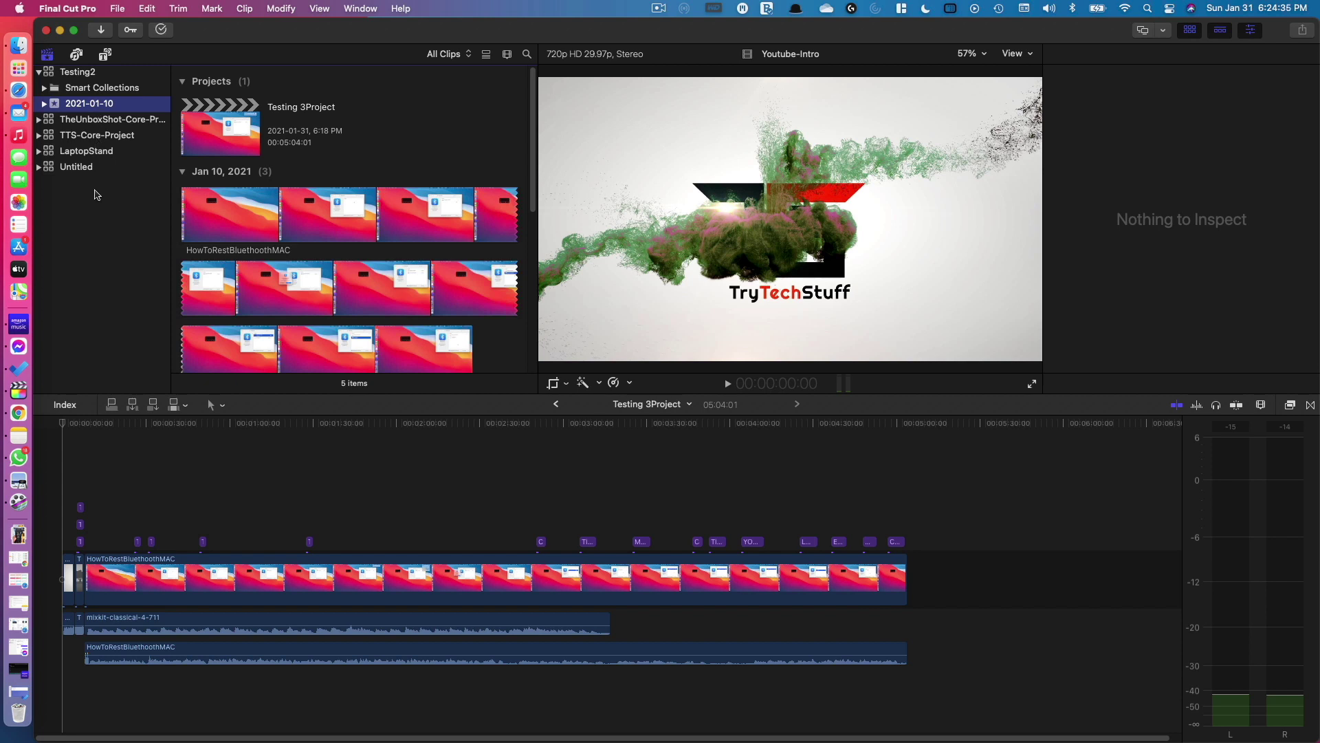
# - Recheck the unboxing, LaptopStand and Untitled libraries, ending on the library holding CoreProject
pyautogui.click(93, 119)
pyautogui.click(92, 151)
pyautogui.click(92, 166)
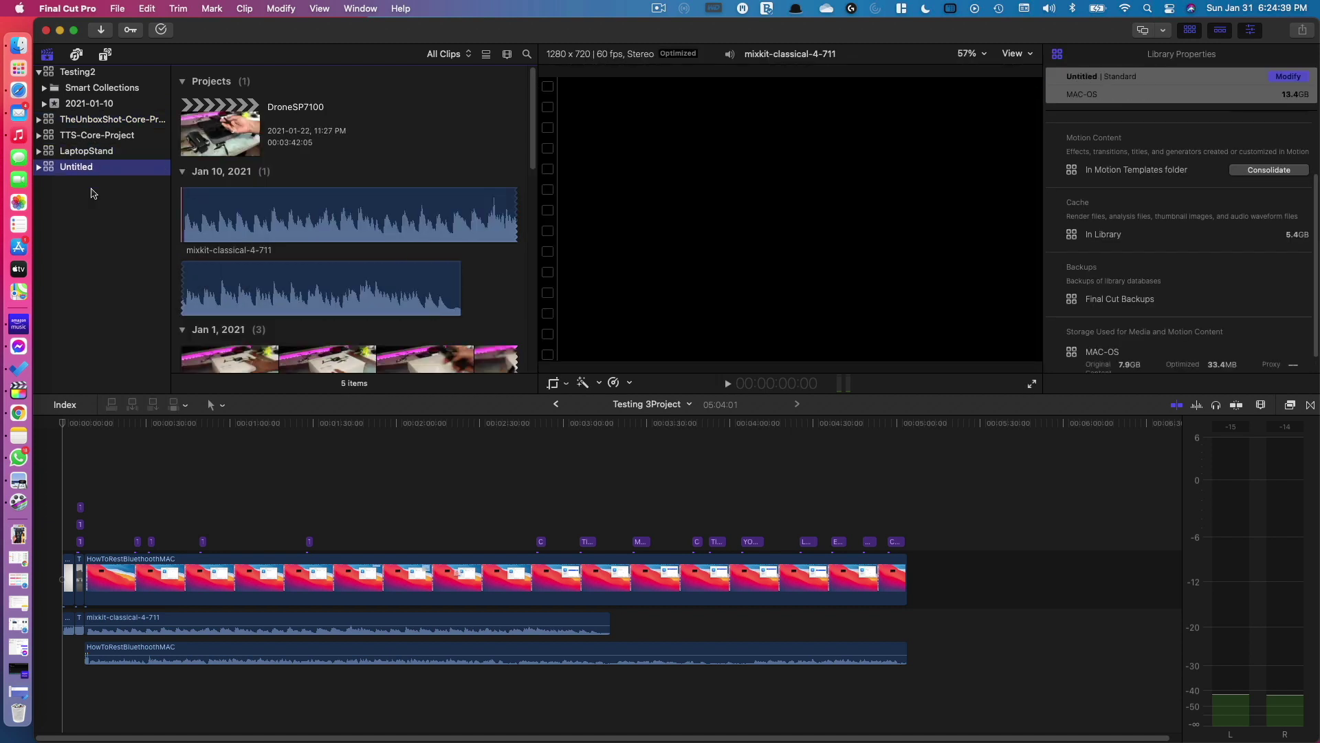
pyautogui.click(445, 189)
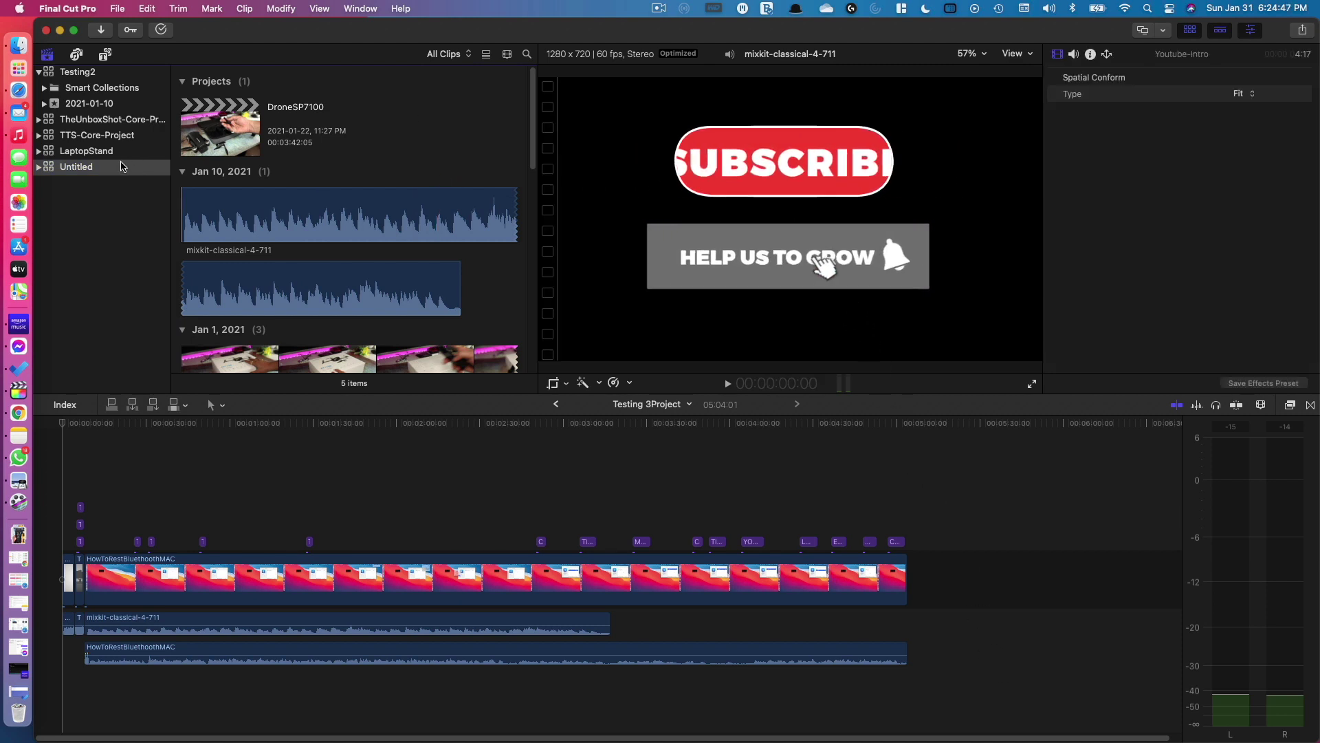
pyautogui.click(117, 121)
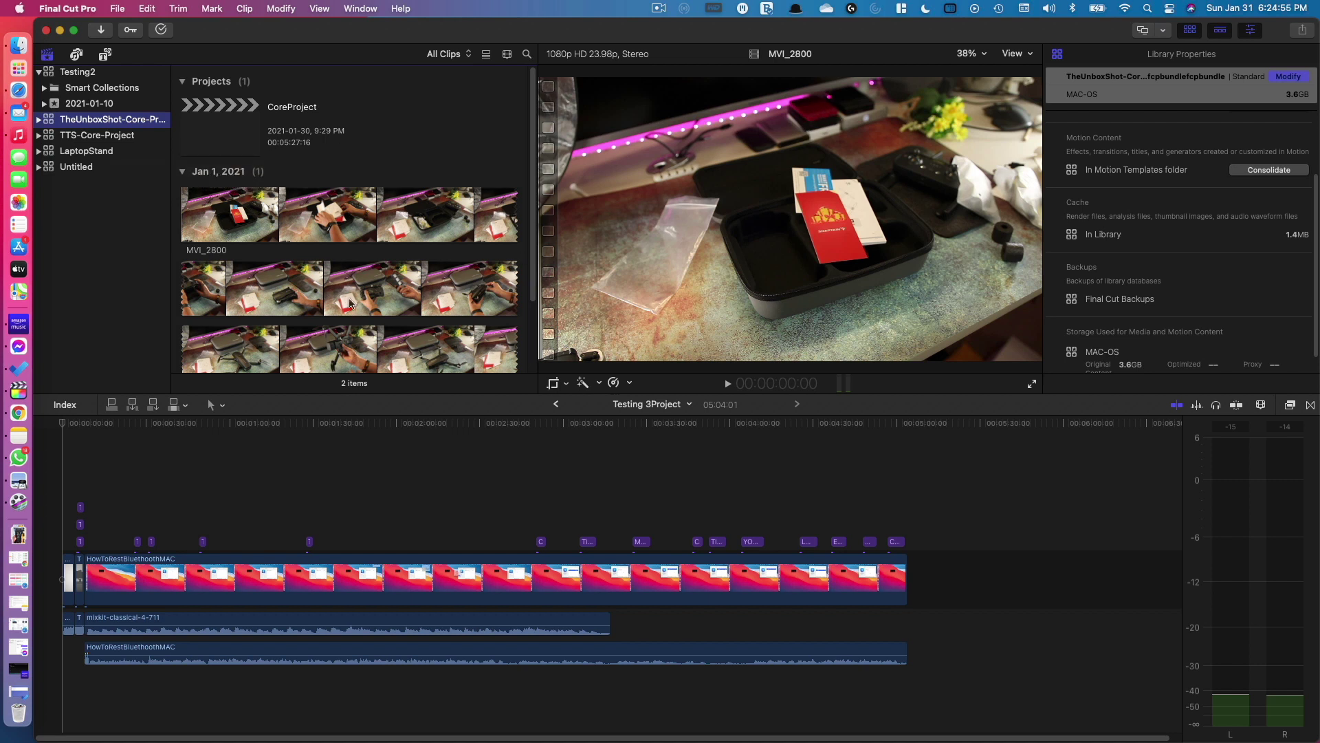
pyautogui.click(367, 191)
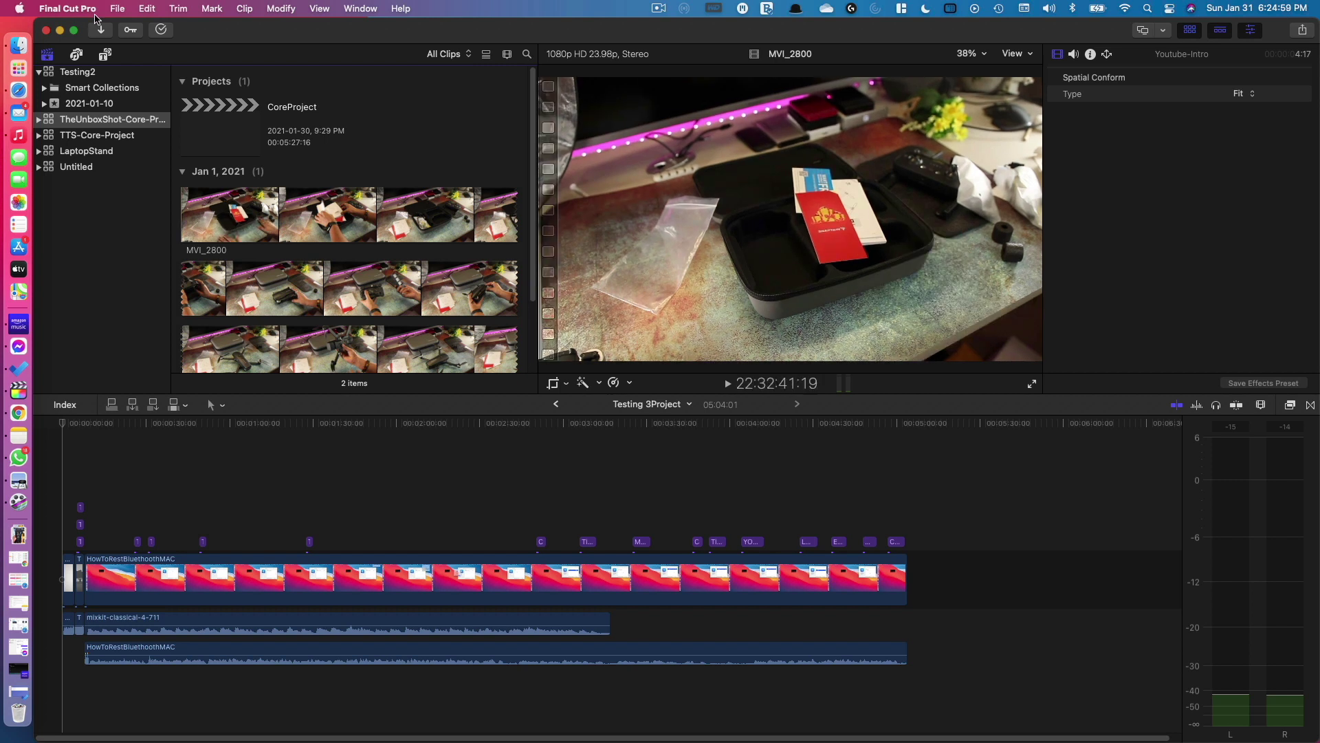
pyautogui.click(116, 8)
pyautogui.moveTo(68, 8)
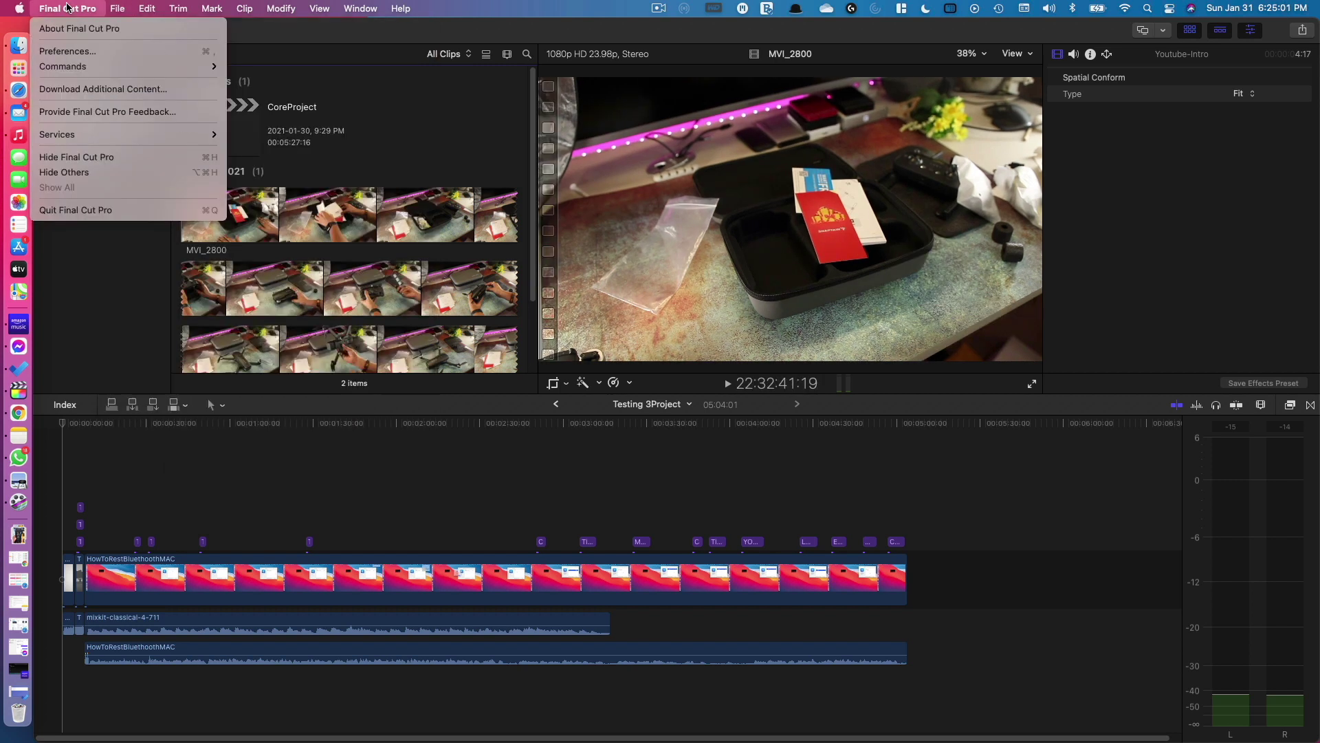
pyautogui.click(89, 51)
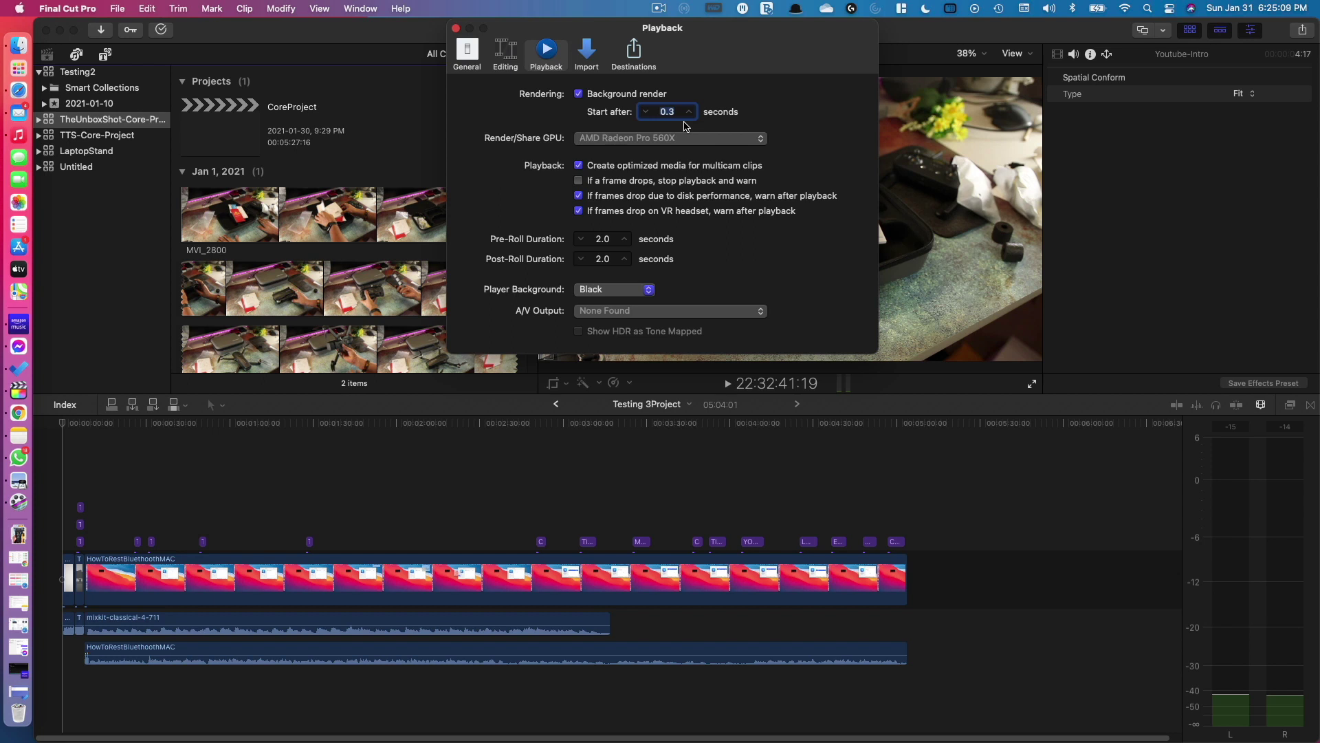
pyautogui.click(456, 521)
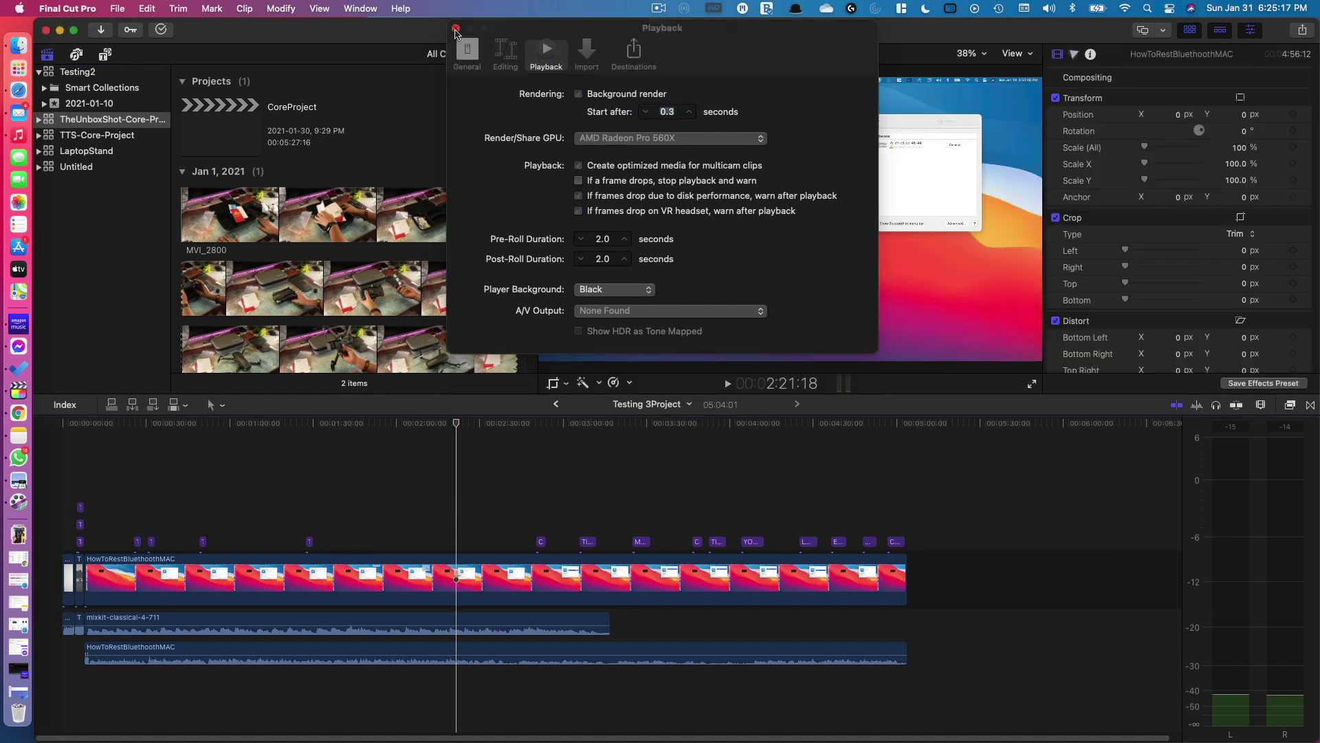
pyautogui.click(456, 30)
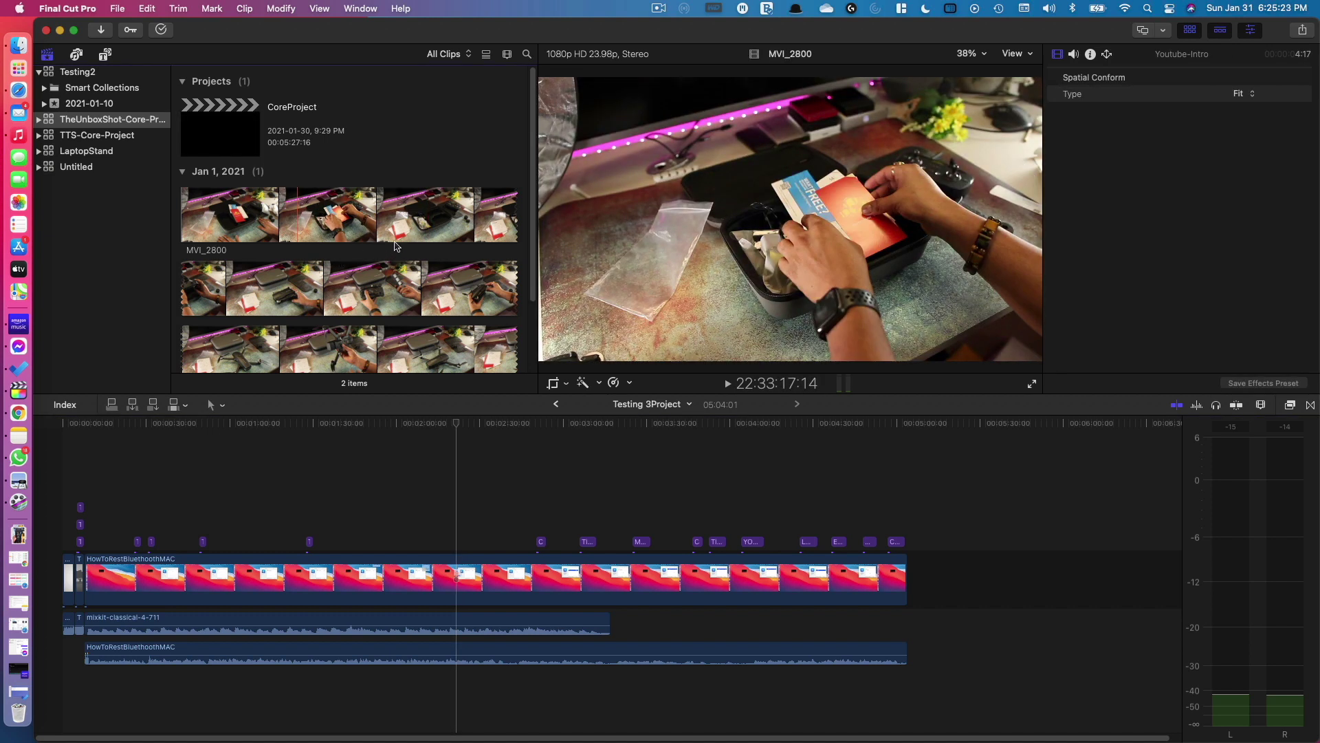
pyautogui.click(312, 214)
pyautogui.rightClick(313, 214)
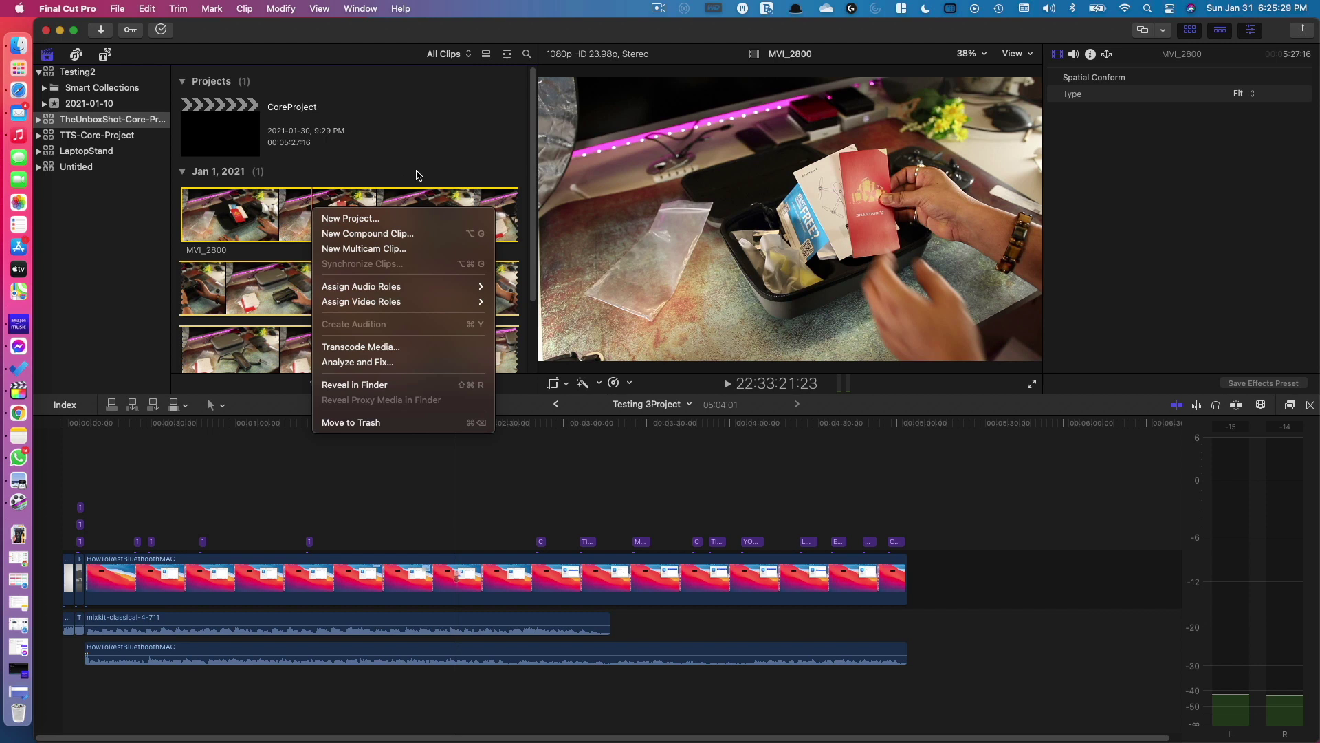
pyautogui.click(902, 146)
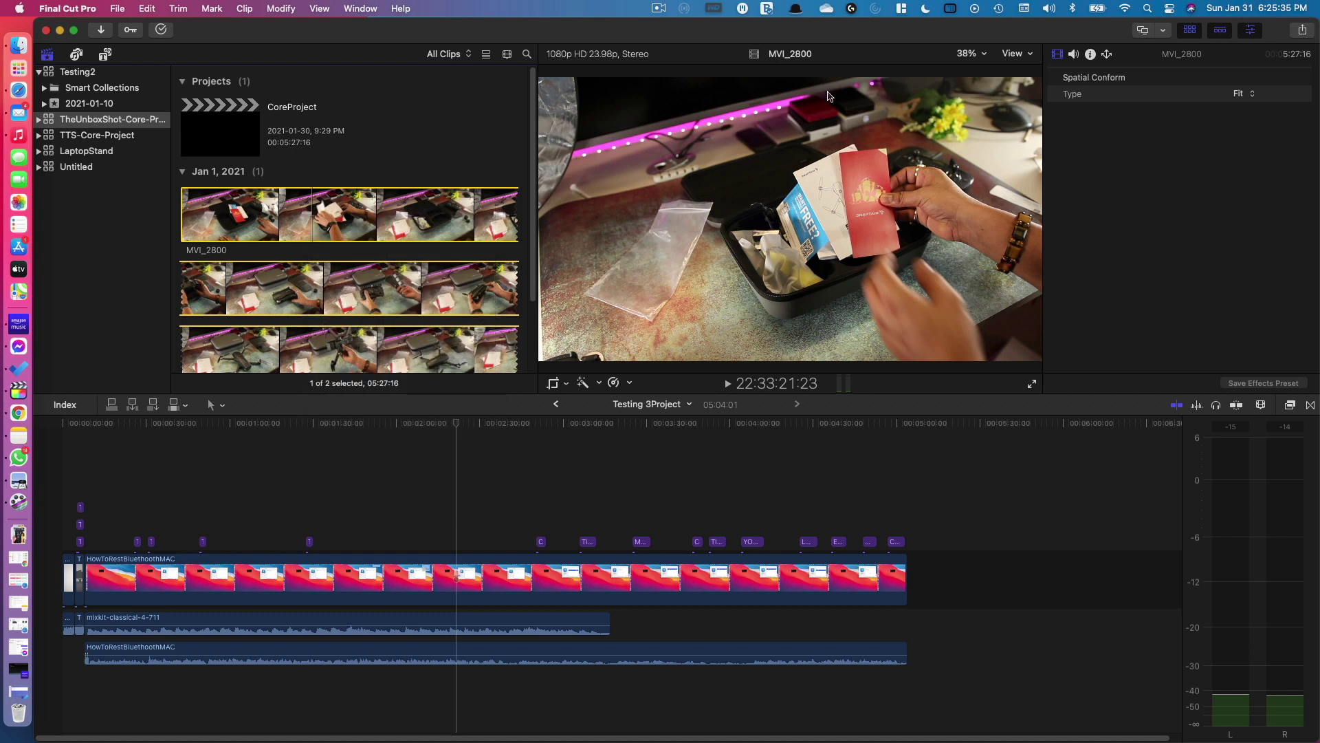
pyautogui.click(442, 139)
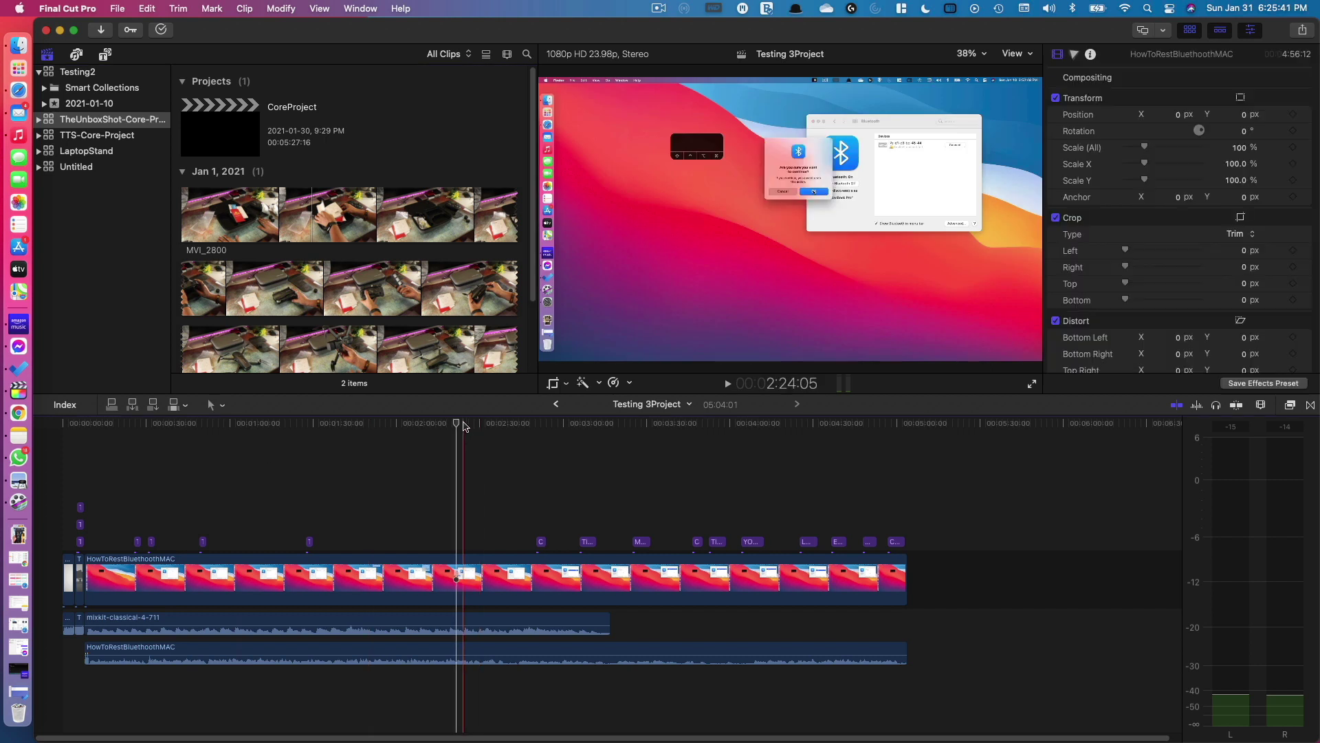
# - Scrub the Testing 3Project timeline between about 1:28 and 3:05, ending near the start
pyautogui.click(376, 424)
pyautogui.moveTo(60, 426); pyautogui.dragTo(533, 458)
pyautogui.click(575, 442)
pyautogui.moveTo(61, 424); pyautogui.dragTo(61, 529)
pyautogui.click(147, 695)
# - Select the audio clips, video clips and lower third titles while scrubbing to about 3:31
pyautogui.moveTo(257, 695); pyautogui.dragTo(189, 595)
pyautogui.click(169, 581)
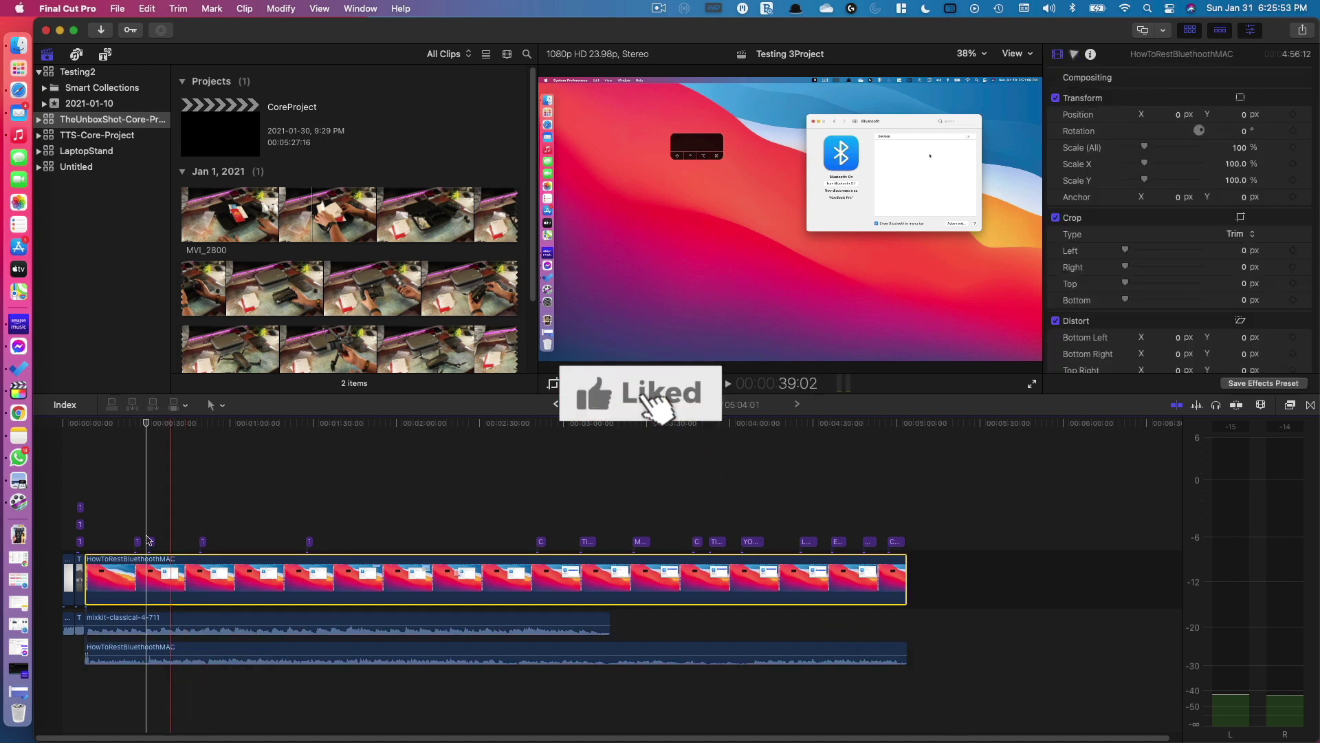
pyautogui.click(80, 541)
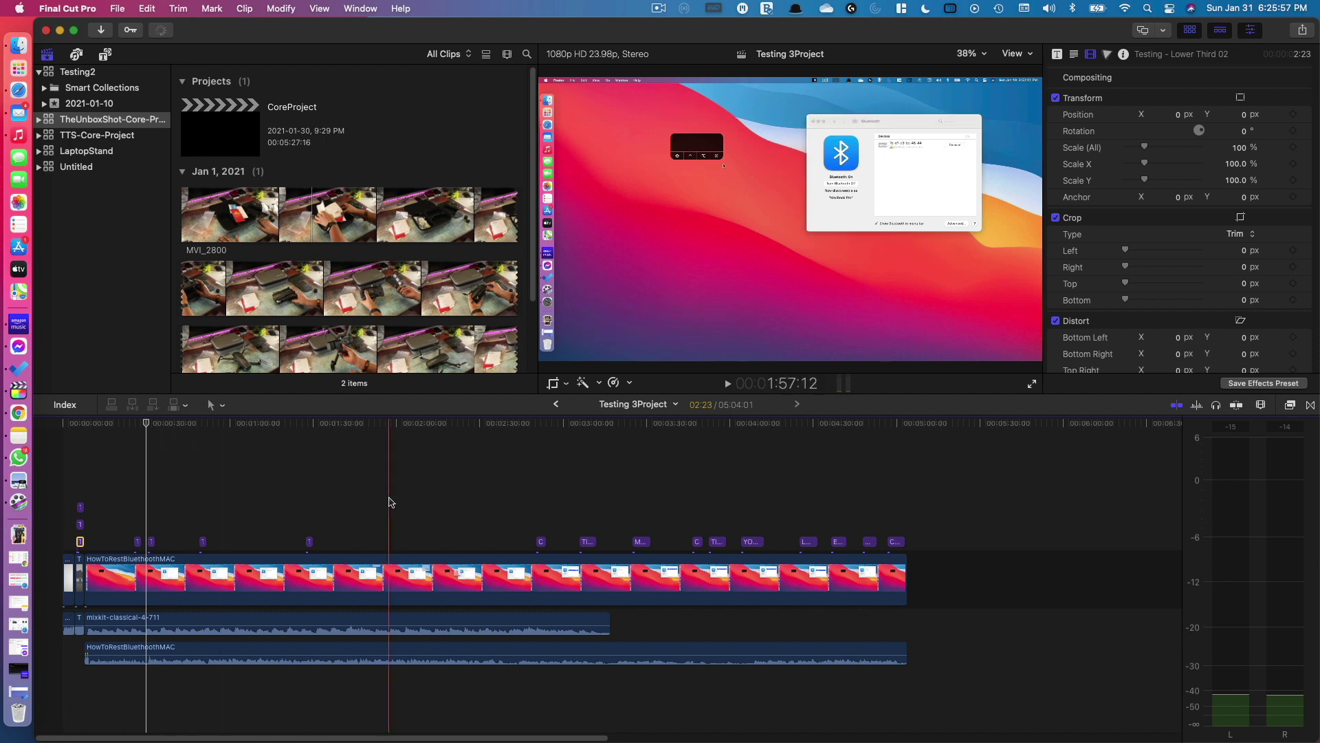
pyautogui.click(153, 444)
pyautogui.click(553, 484)
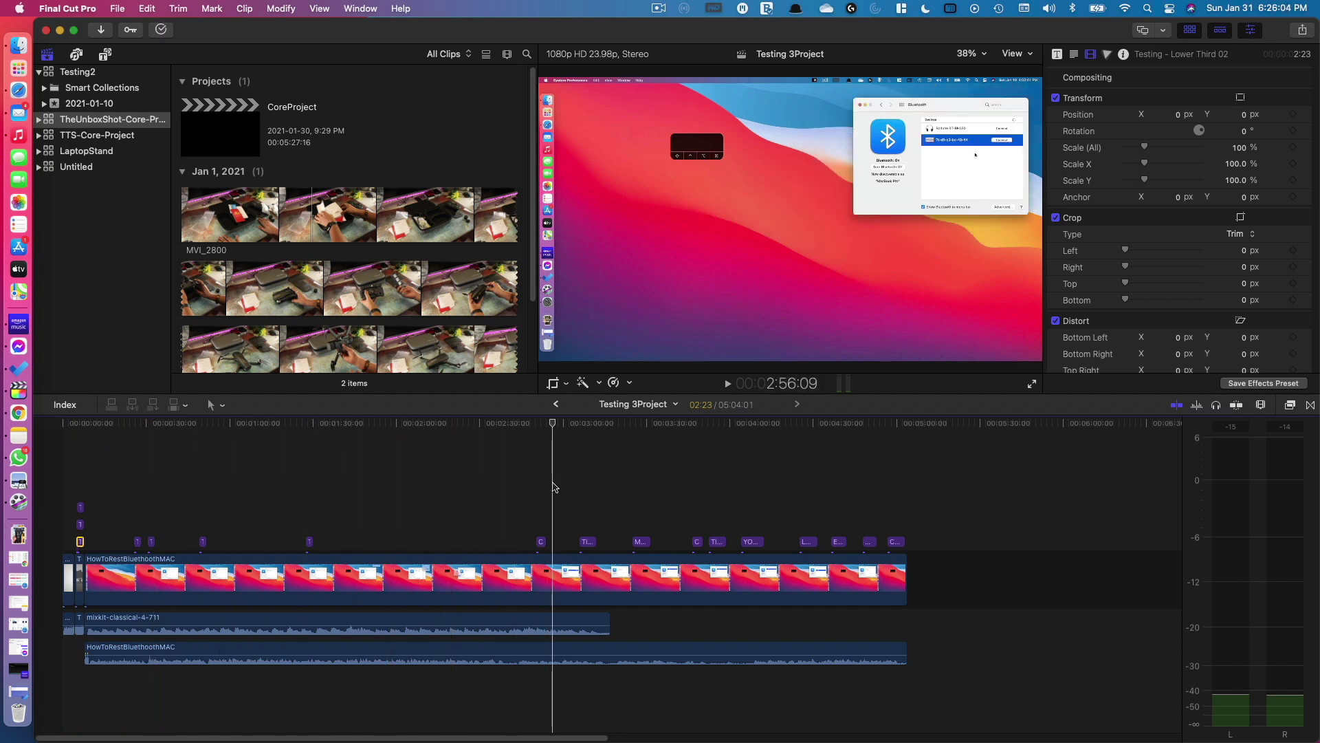
pyautogui.click(550, 581)
pyautogui.click(641, 542)
pyautogui.click(624, 425)
pyautogui.moveTo(626, 453); pyautogui.dragTo(570, 496)
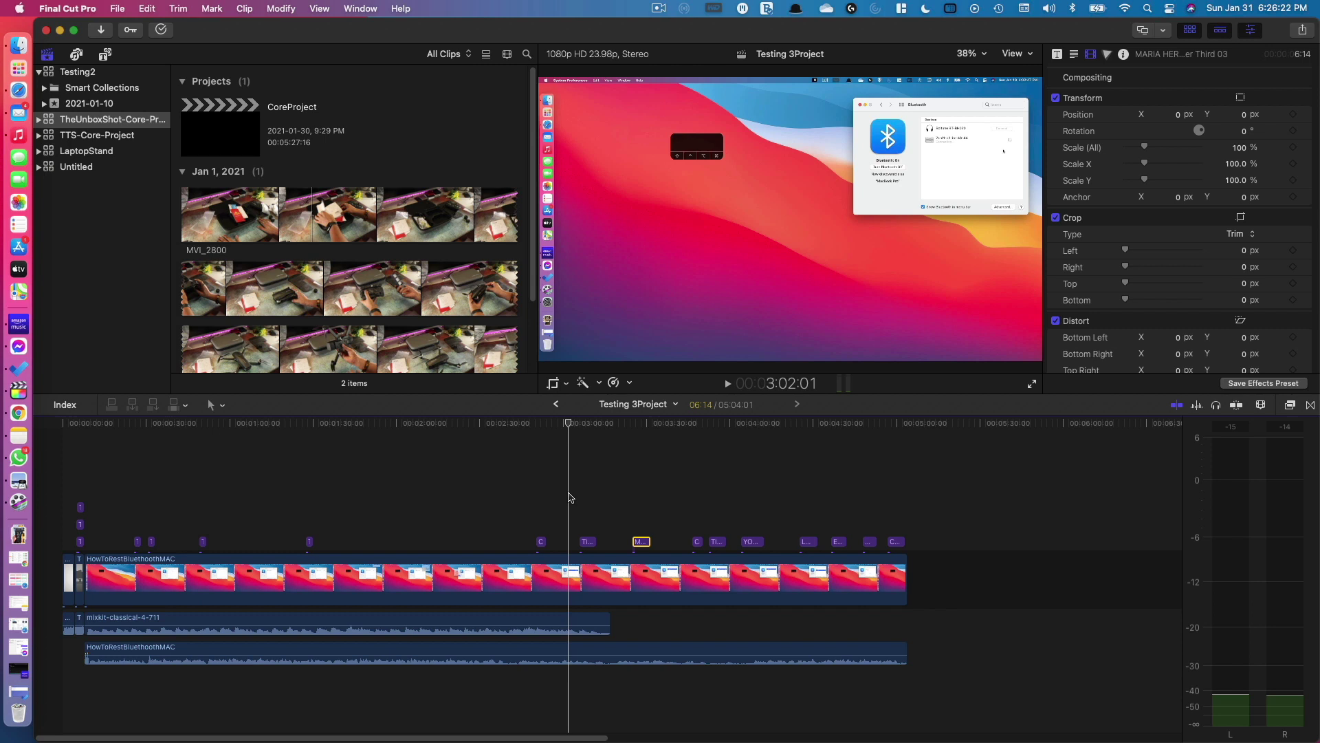
# - Select the video clip, Lower Third 02 and audio clips, then marquee-select all 22 items
pyautogui.click(231, 561)
pyautogui.click(203, 541)
pyautogui.click(231, 623)
pyautogui.click(206, 653)
pyautogui.moveTo(929, 493); pyautogui.dragTo(27, 685)
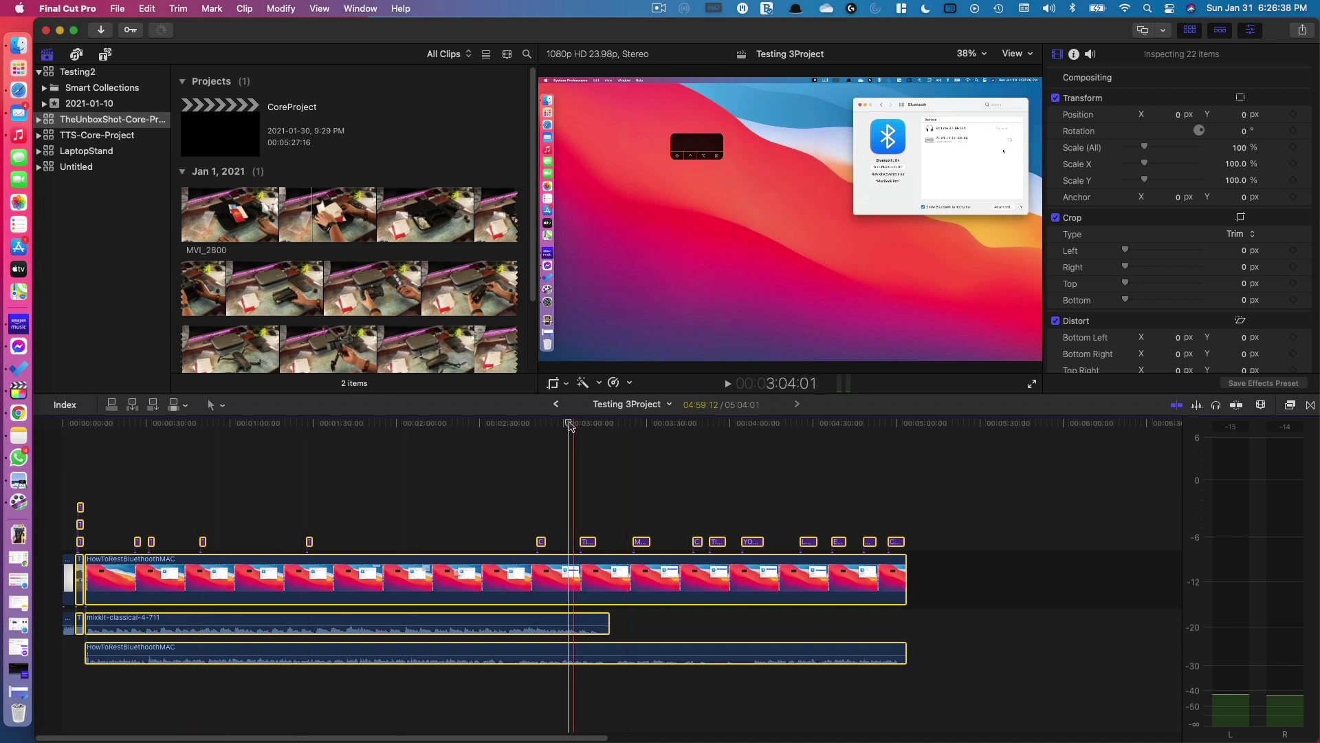
# - Clear the selection and select the Custom 3D title with the playhead at 1:58:17
pyautogui.click(373, 423)
pyautogui.click(405, 423)
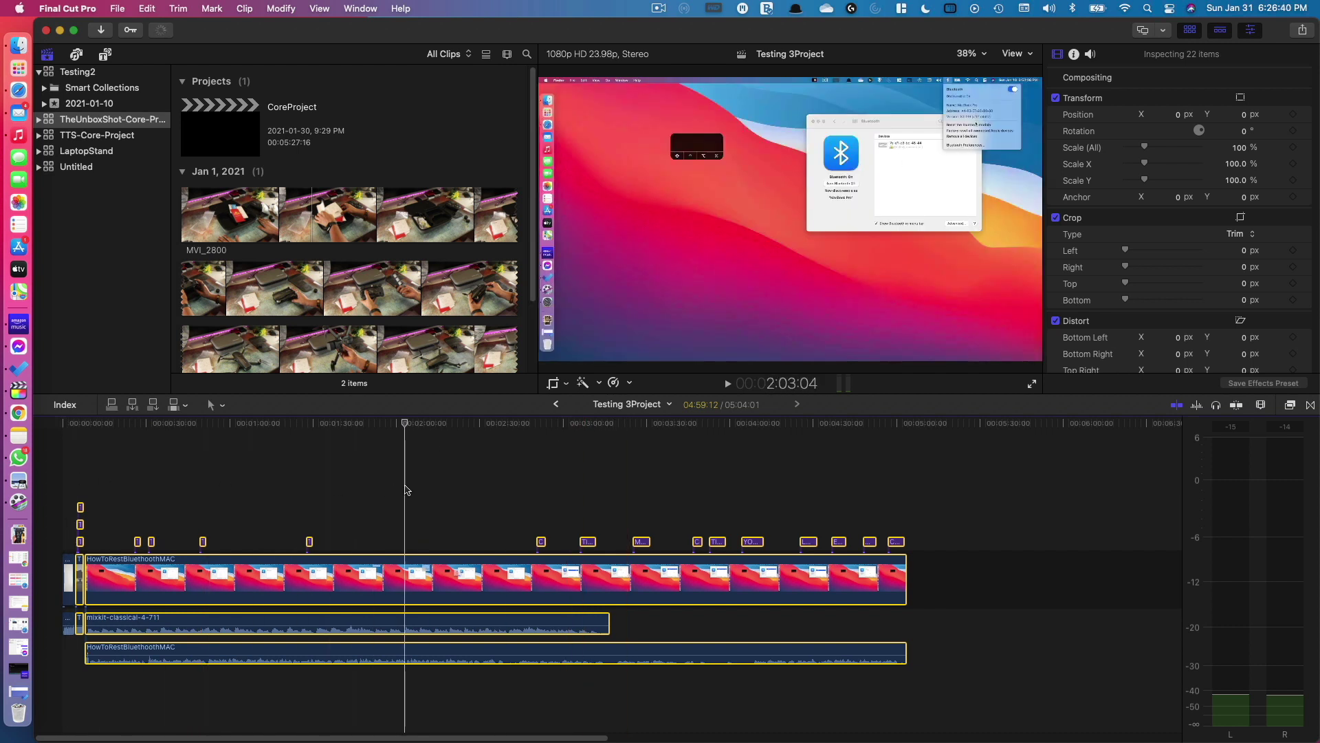
pyautogui.click(666, 502)
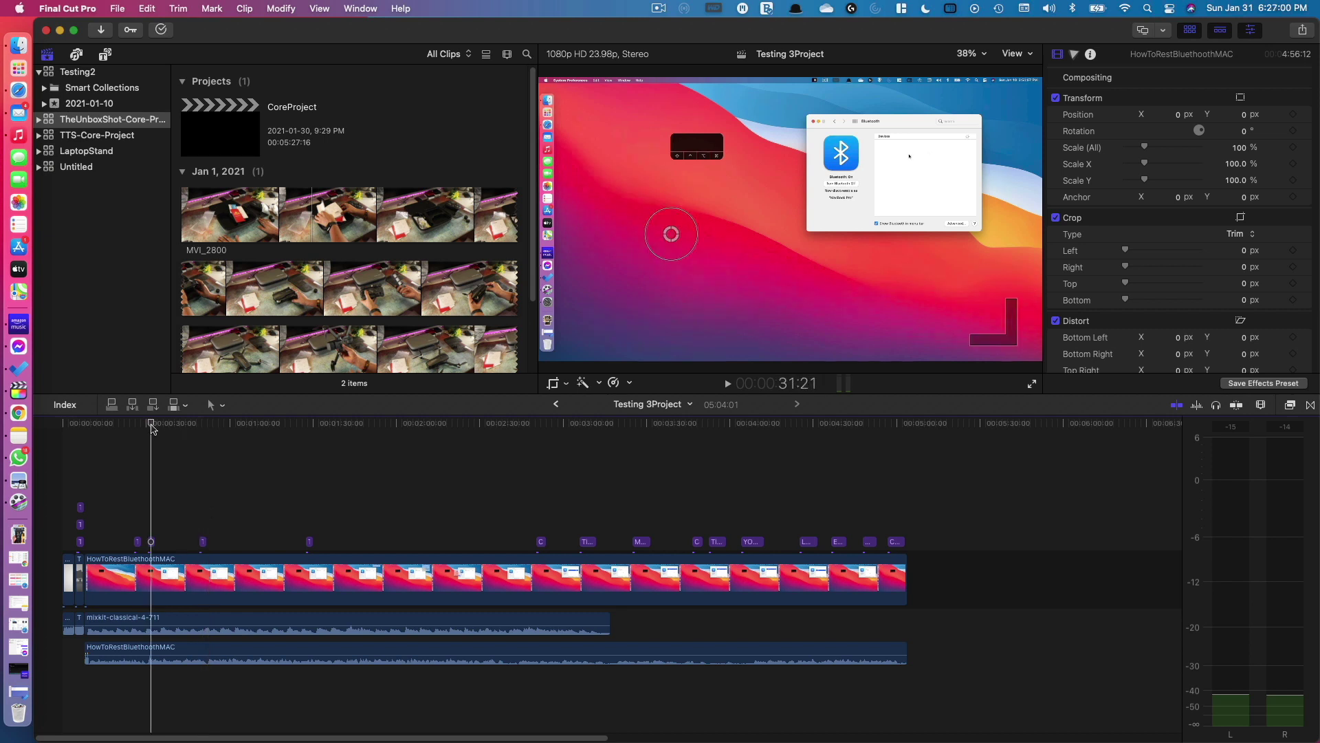
pyautogui.click(466, 509)
pyautogui.click(540, 541)
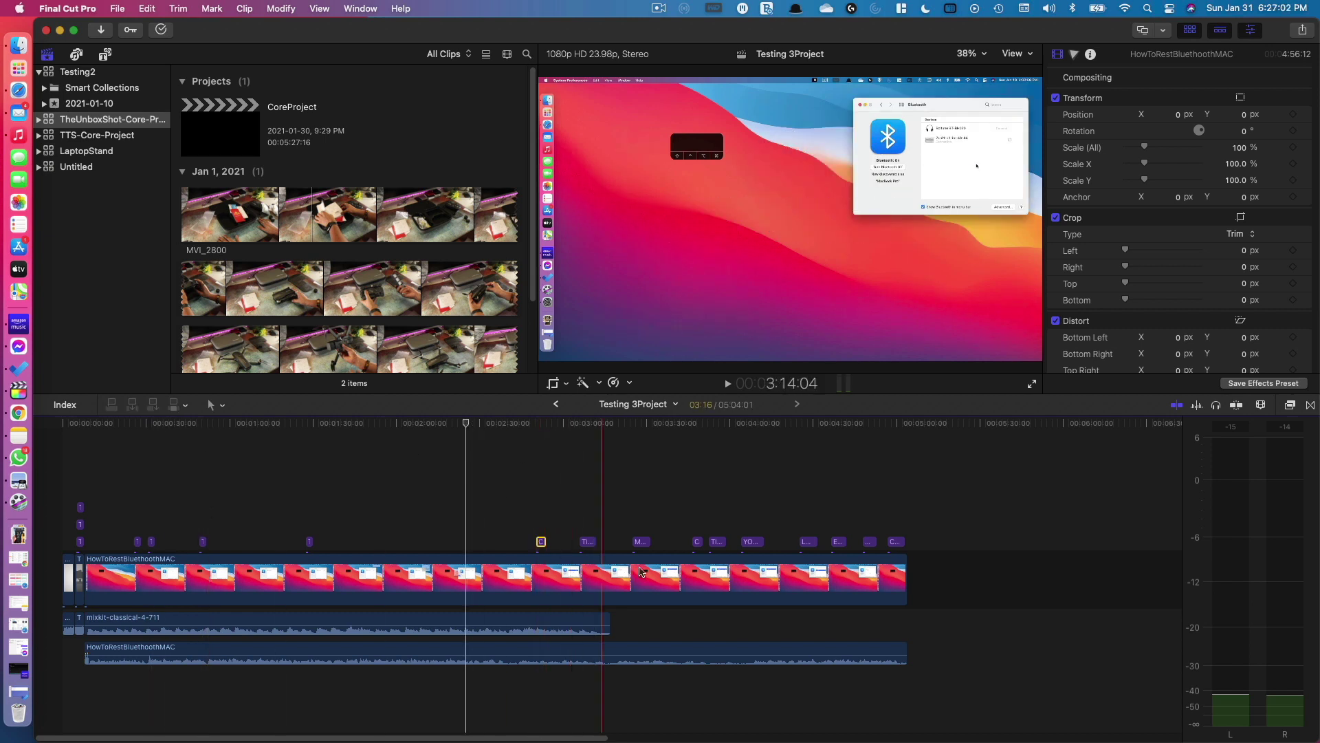
pyautogui.click(404, 540)
pyautogui.click(406, 541)
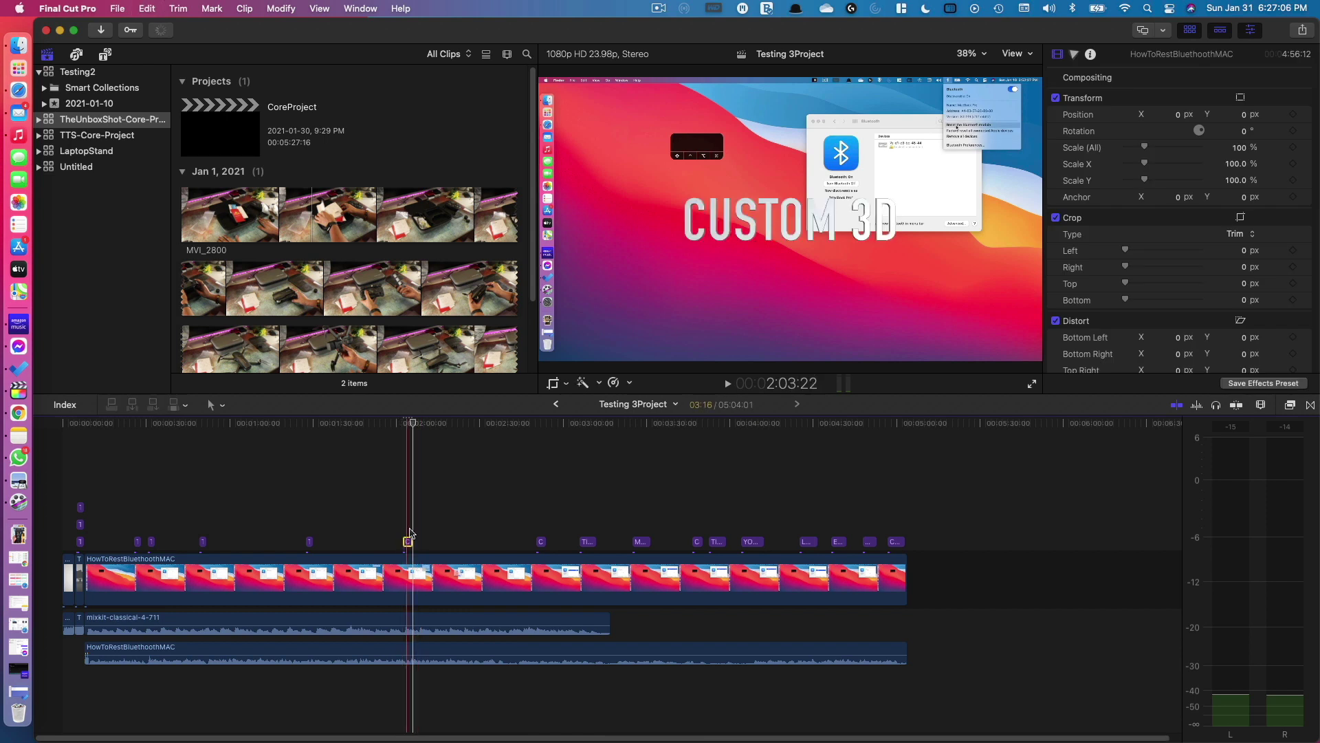
pyautogui.click(394, 426)
# - Bring up the Delete Generated Clip Files dialog and close the Background Tasks window
pyautogui.click(160, 30)
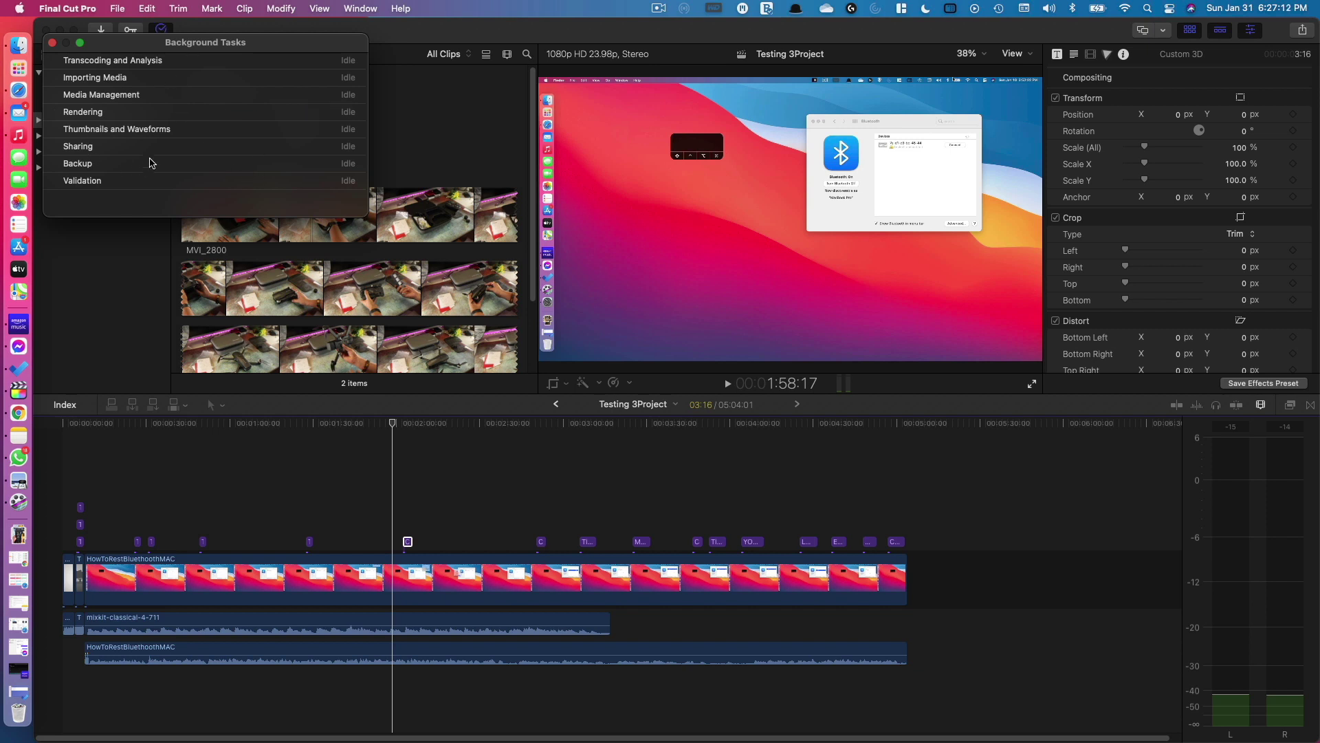
pyautogui.click(428, 39)
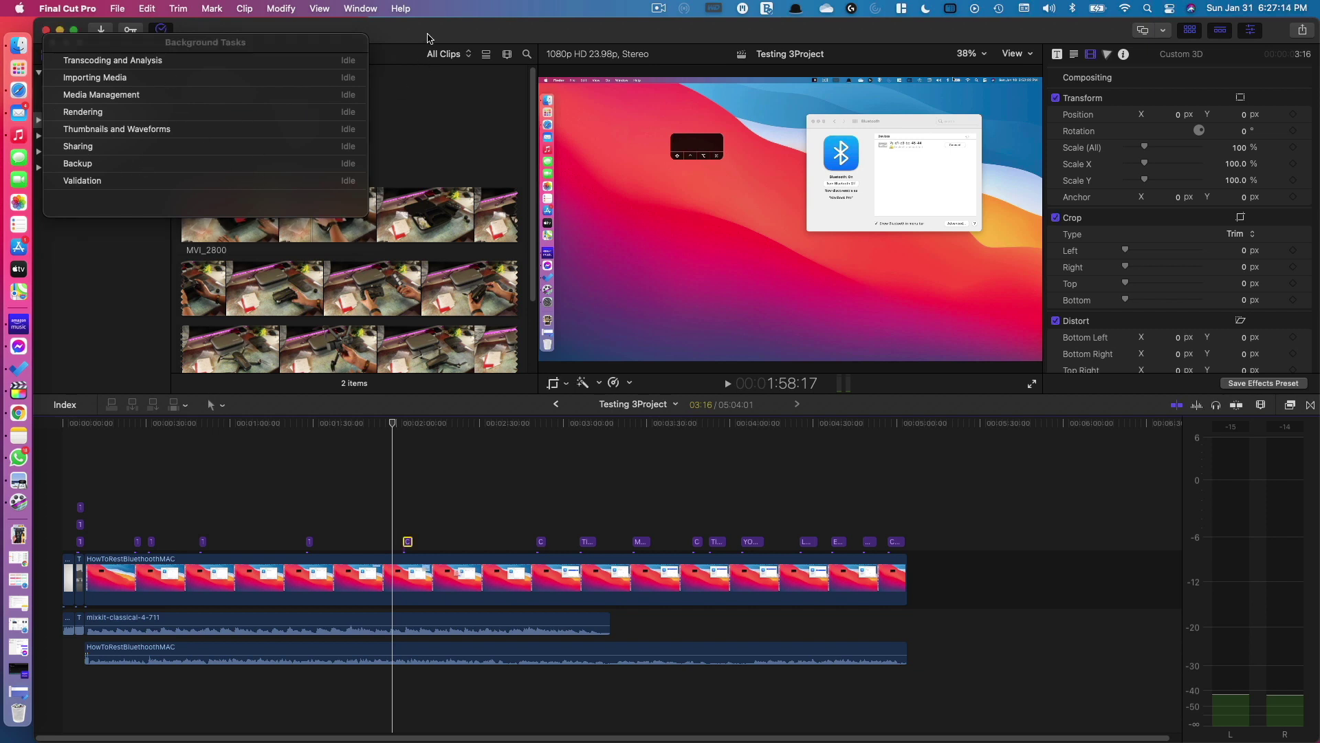
pyautogui.click(118, 8)
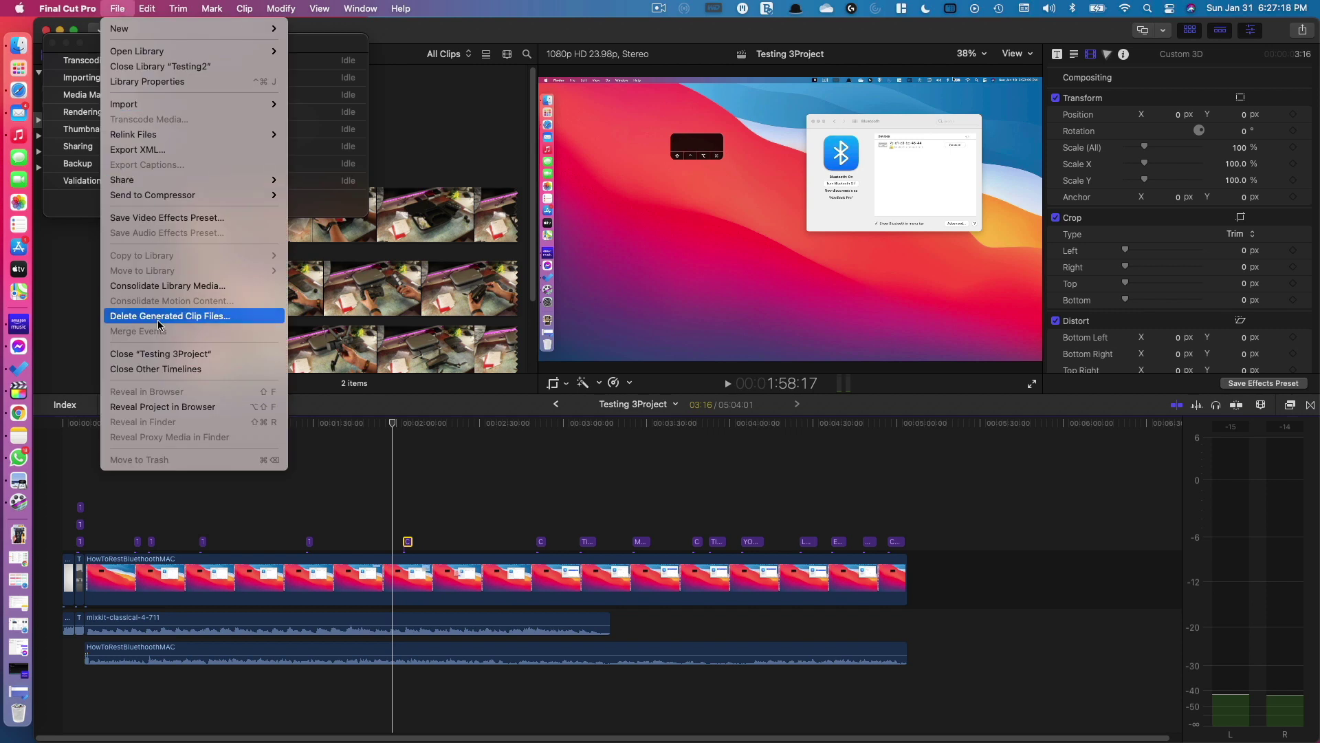
pyautogui.click(227, 316)
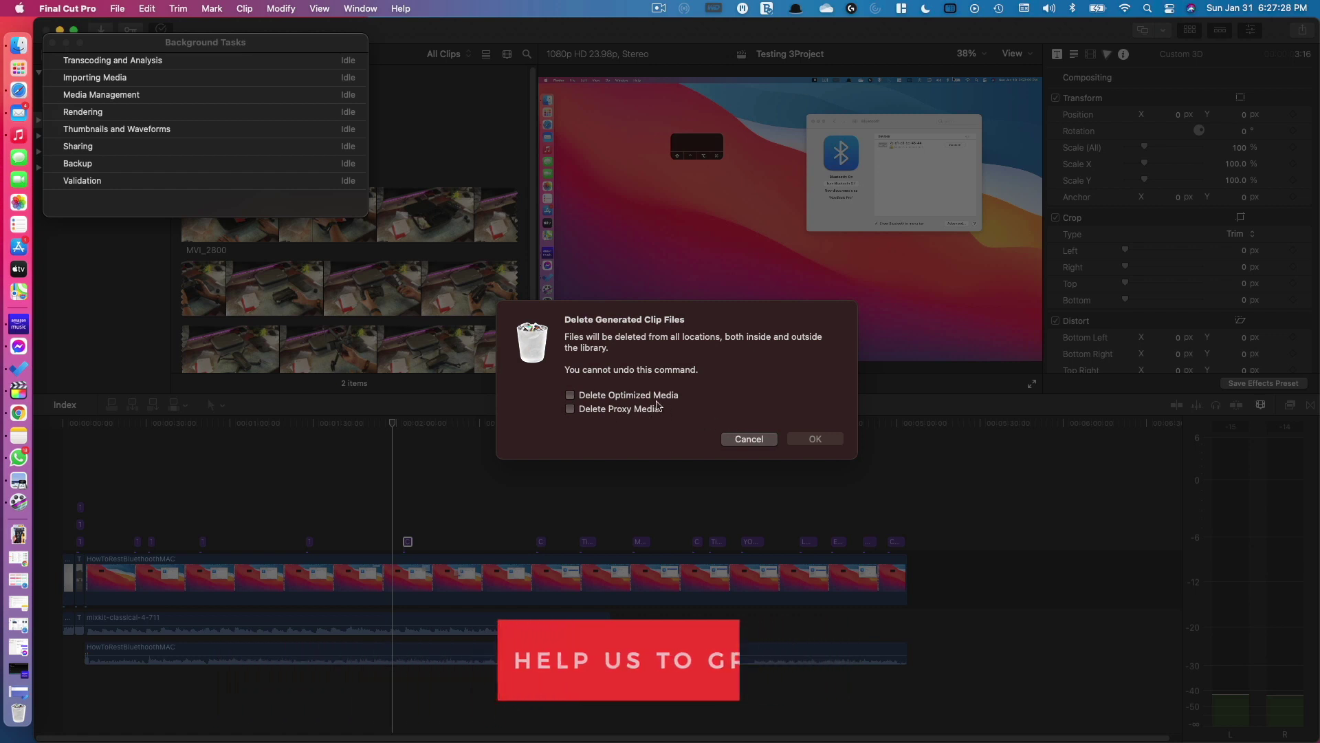
pyautogui.click(52, 43)
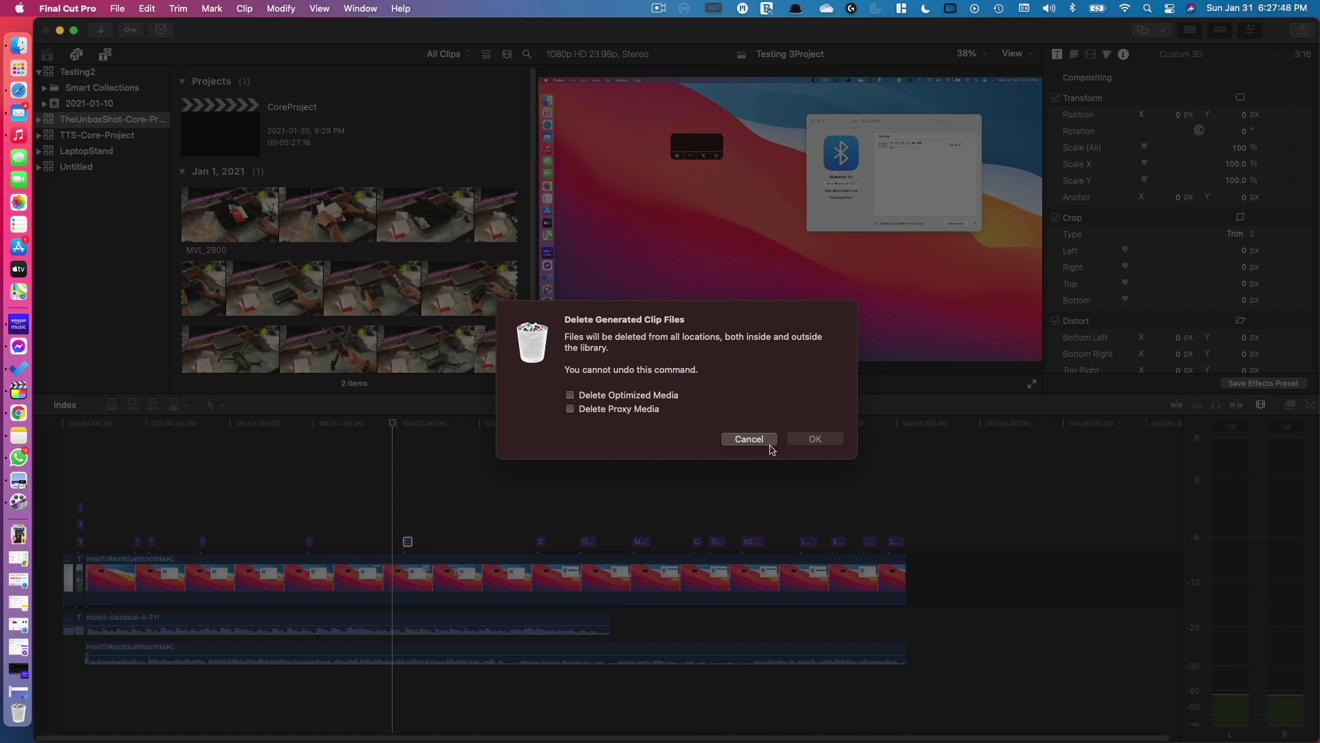
# - Cancel clip-file deletion, then start deleting CoreProject's generated files with Delete Render Files ticked
pyautogui.click(748, 439)
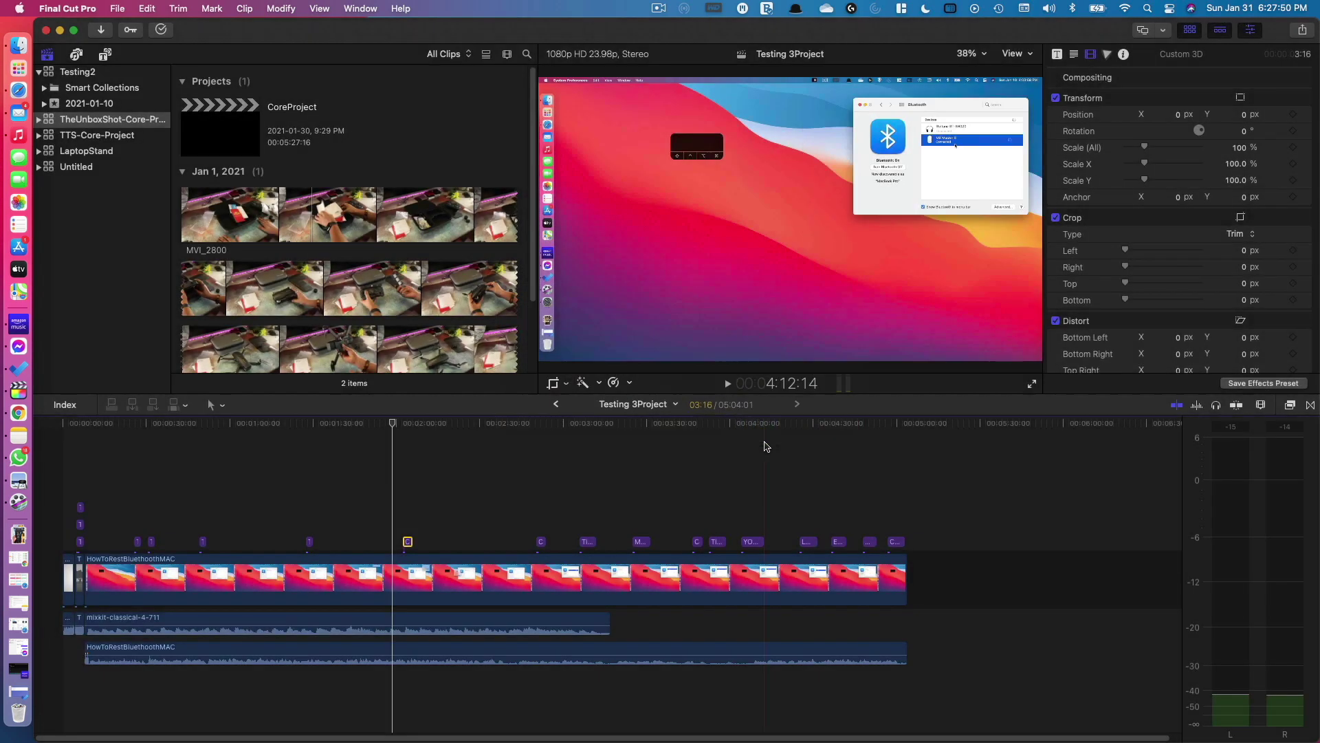
pyautogui.click(215, 112)
pyautogui.click(119, 9)
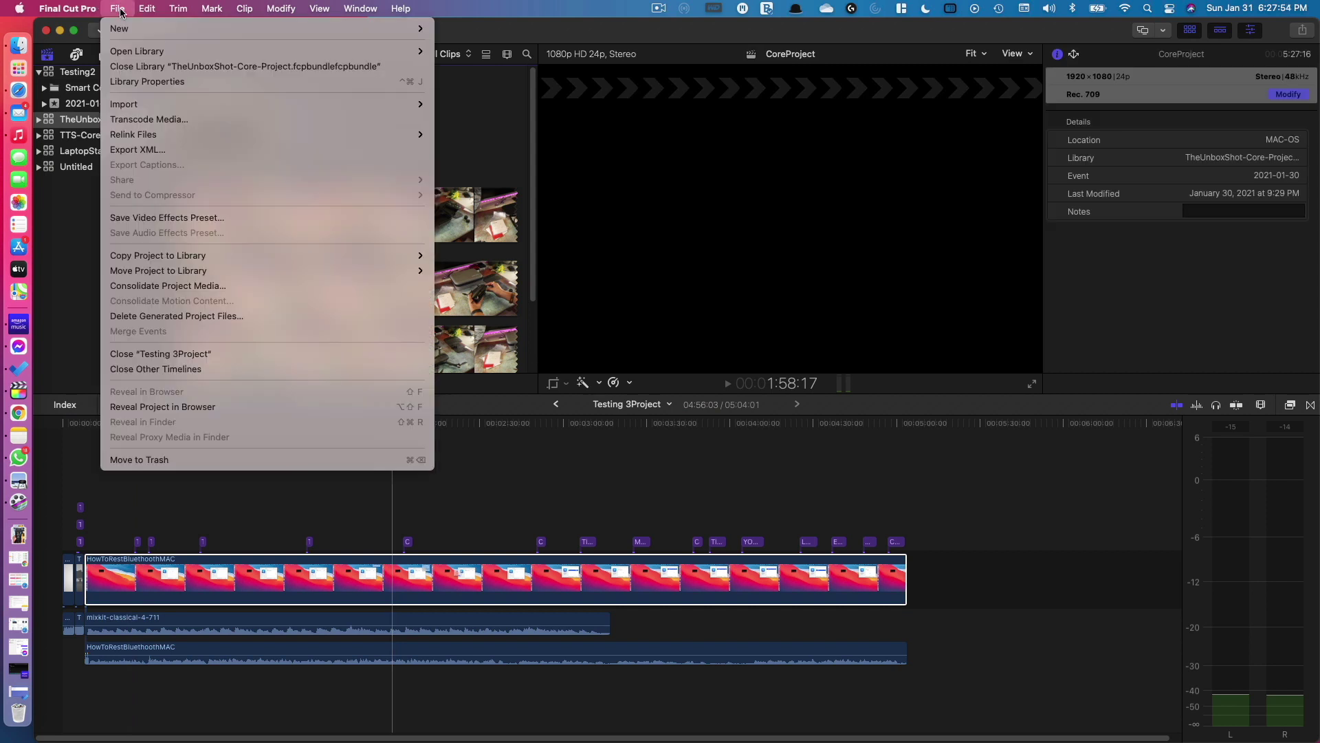
pyautogui.click(194, 318)
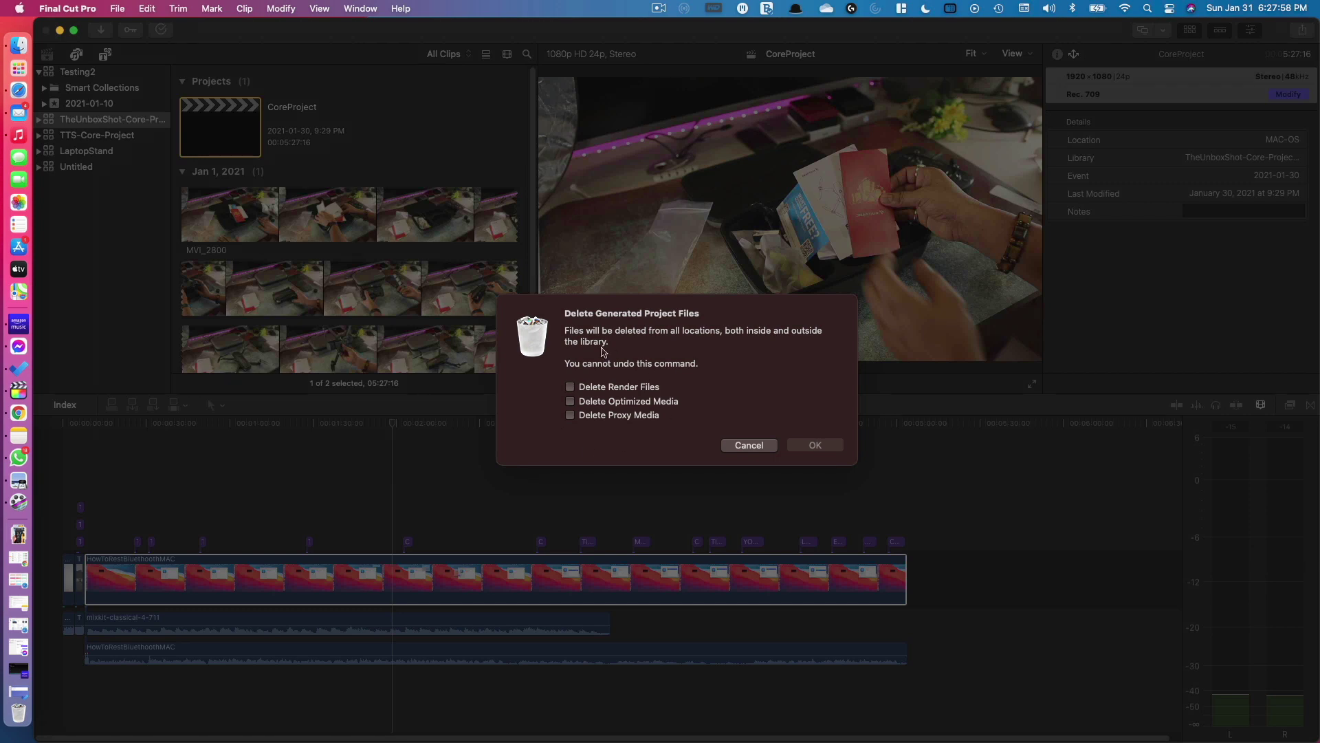
pyautogui.click(622, 389)
# - Cancel the project-file deletion, then reveal the Testing2 library in Finder
pyautogui.click(749, 446)
pyautogui.click(130, 123)
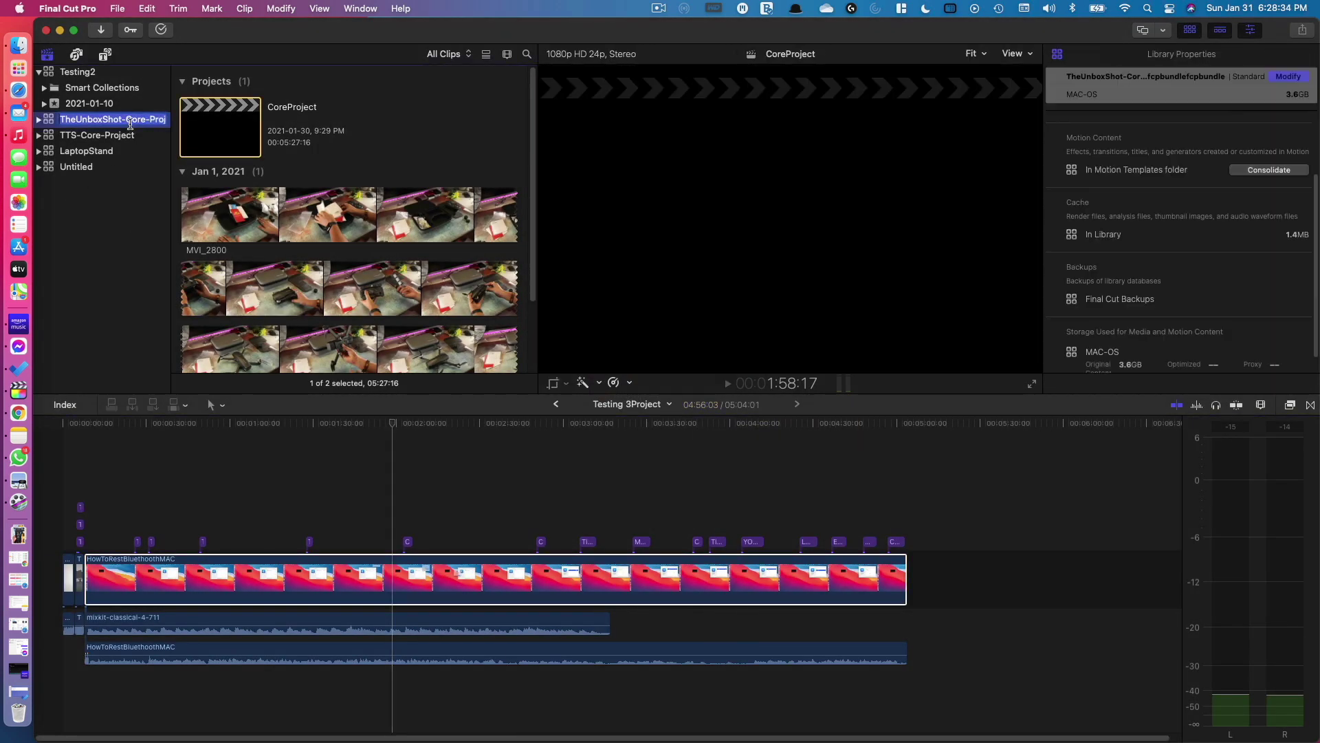
pyautogui.click(226, 443)
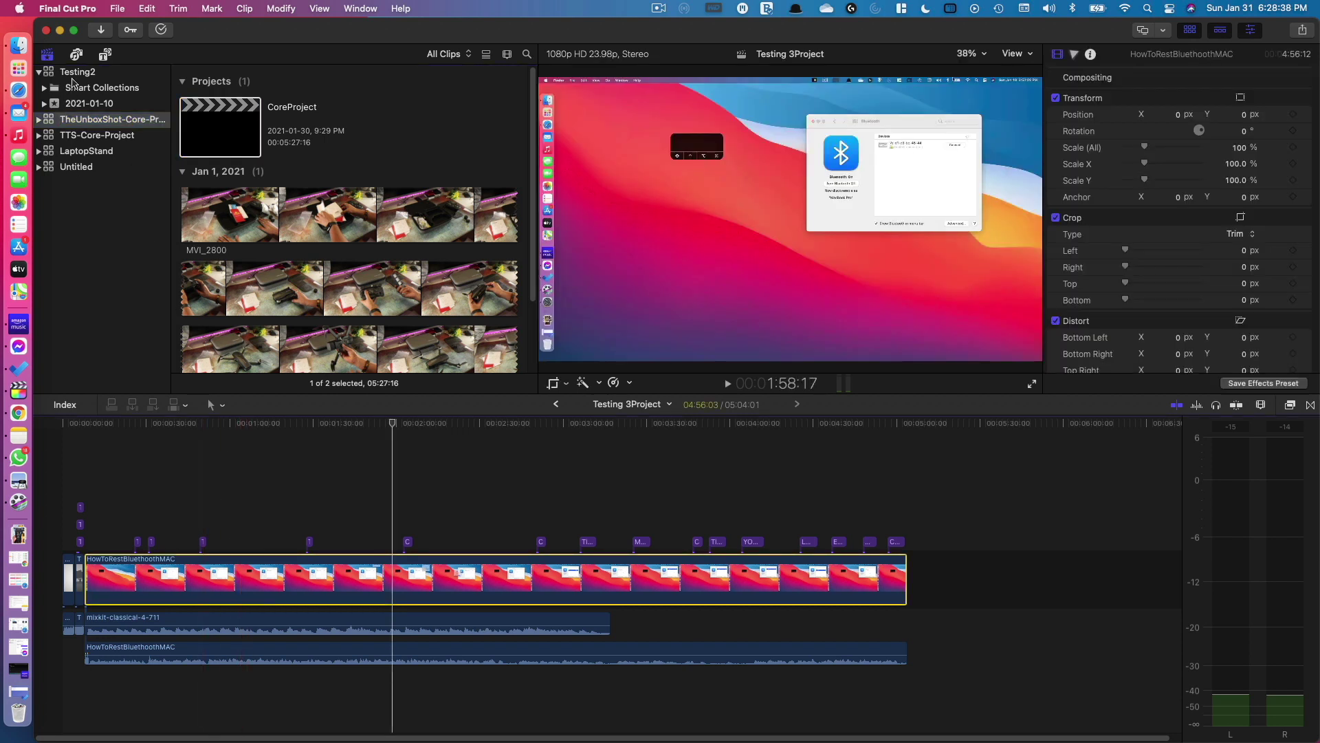
pyautogui.click(72, 75)
pyautogui.click(228, 130)
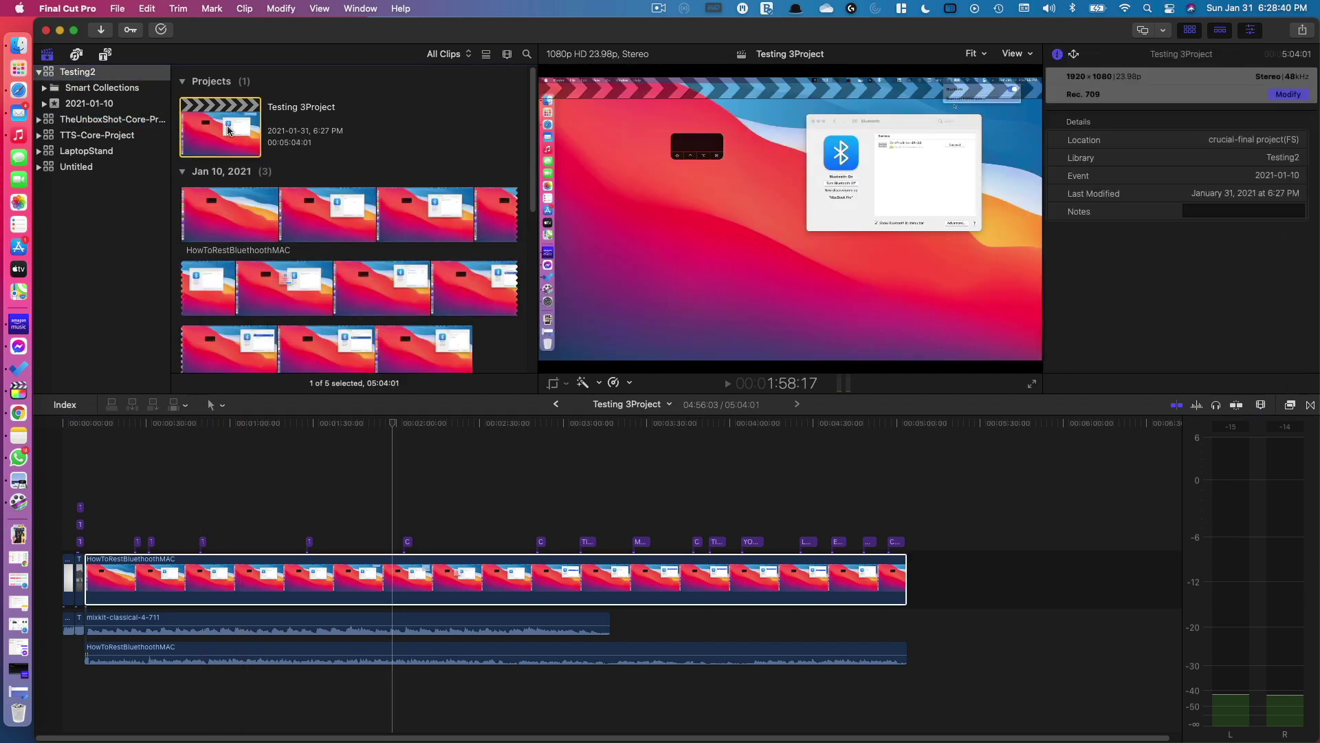
pyautogui.rightClick(228, 130)
pyautogui.rightClick(109, 76)
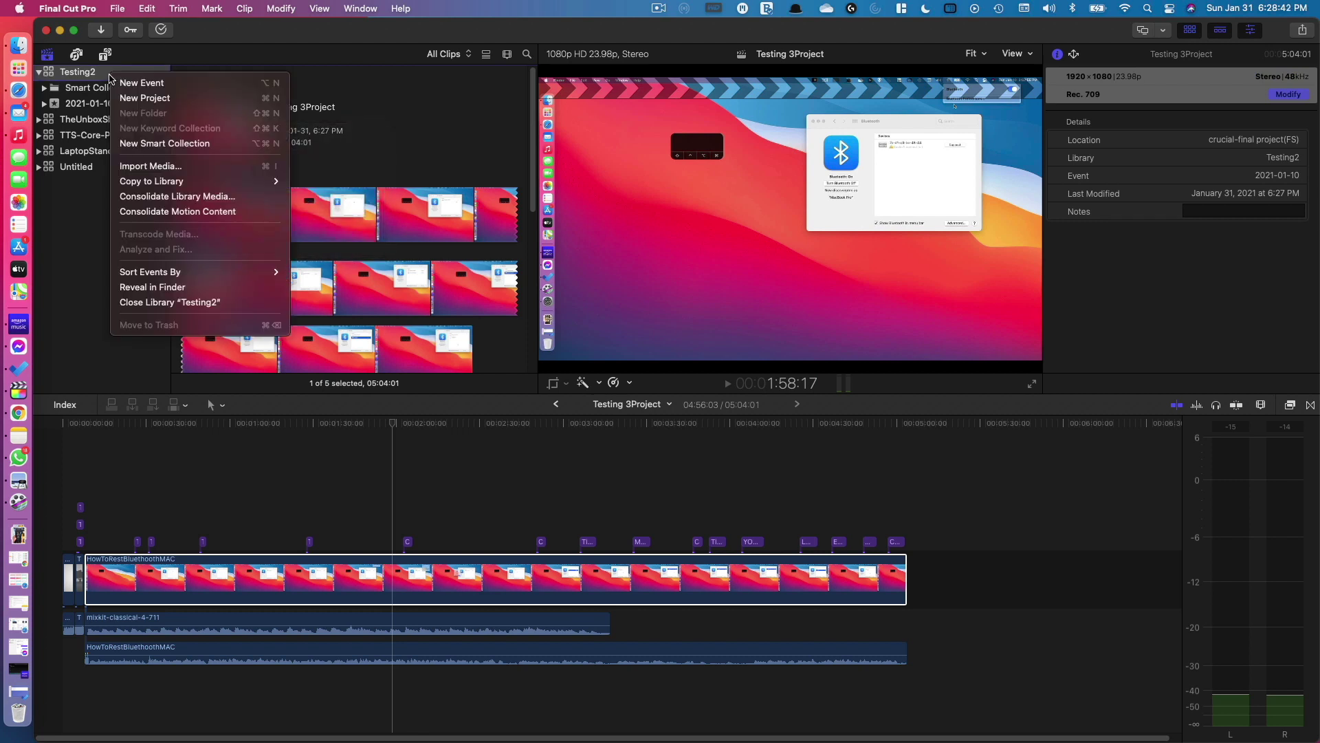
pyautogui.click(168, 287)
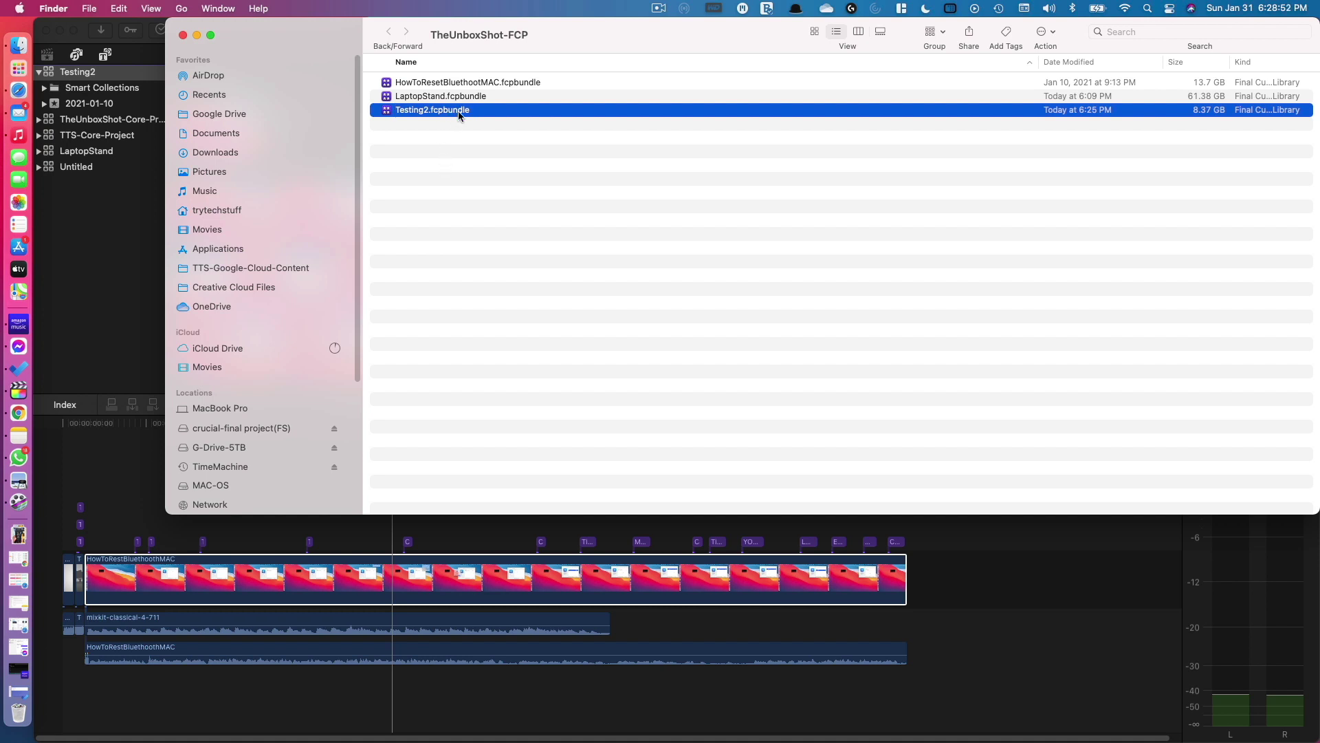
# - Show the package contents of Testing2.fcpbundle
pyautogui.click(458, 110)
pyautogui.click(431, 135)
pyautogui.rightClick(454, 109)
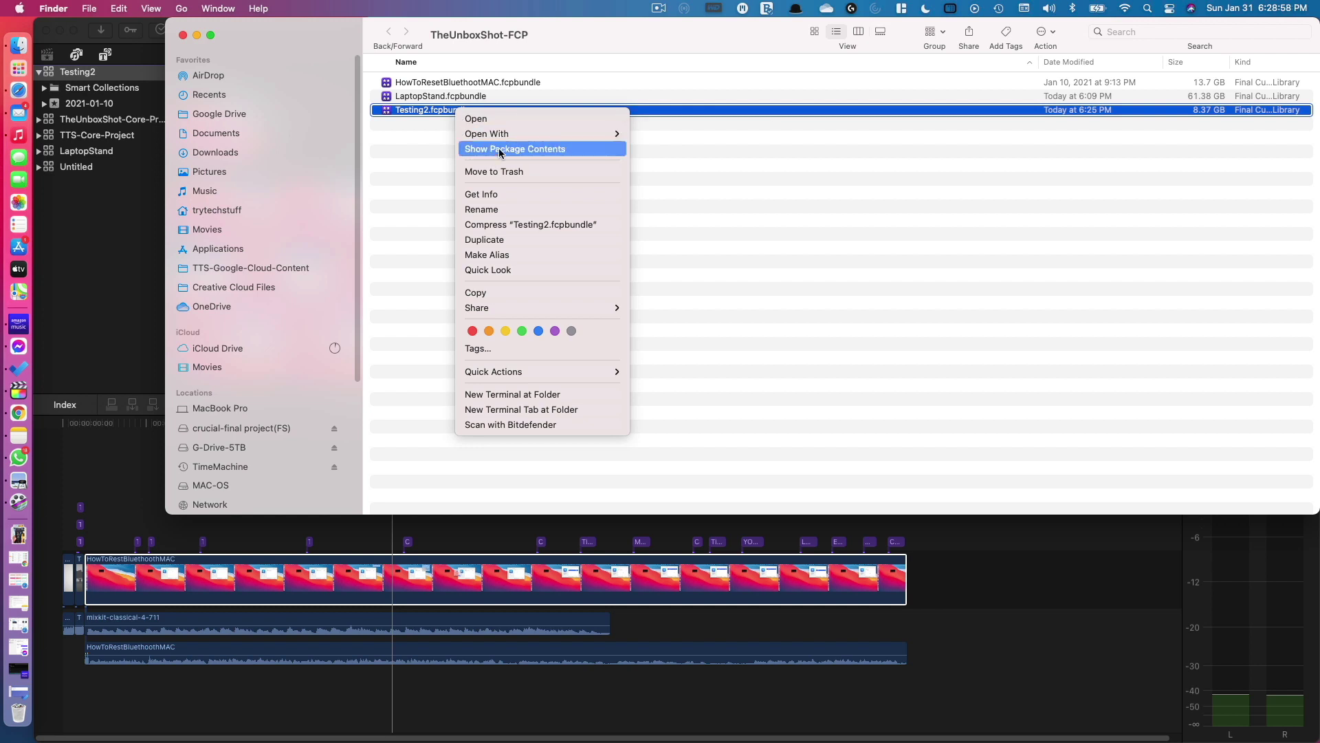
pyautogui.click(559, 150)
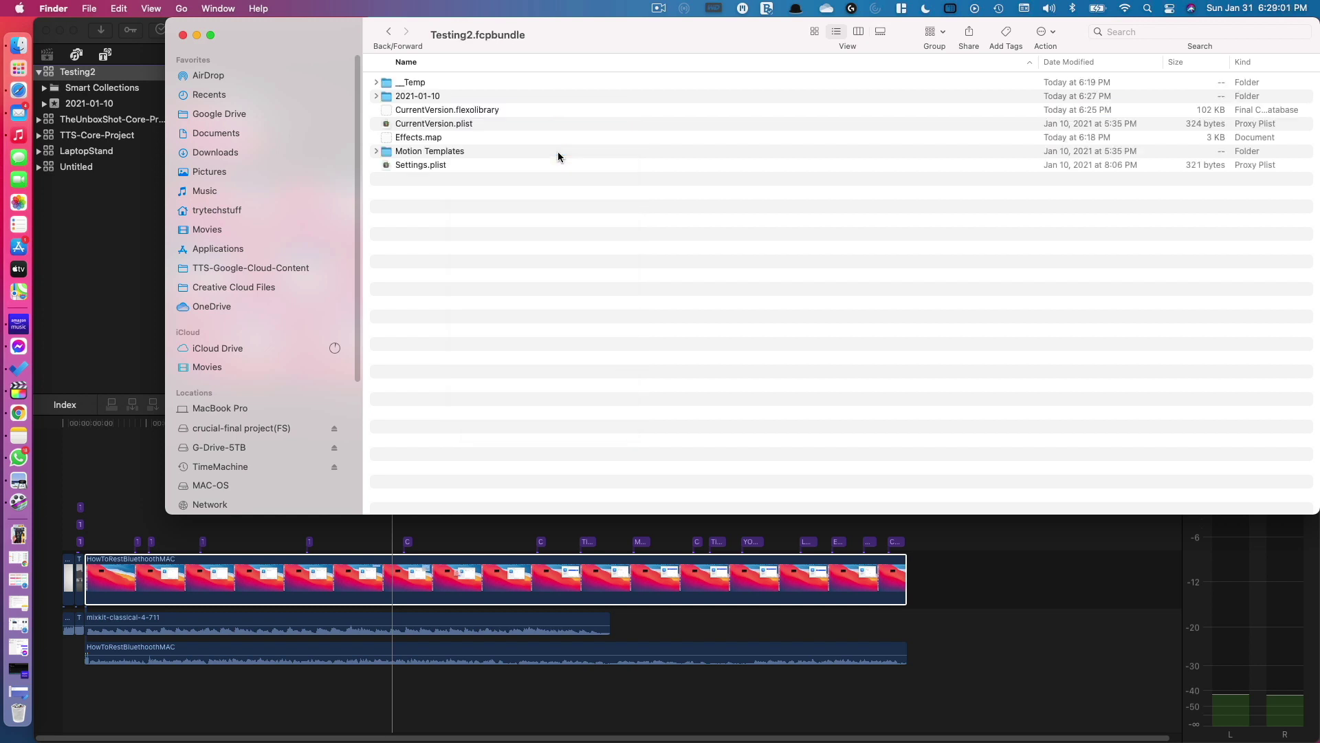
# - Expand the 2021-01-10 event and browse the media files in Original Media
pyautogui.click(375, 96)
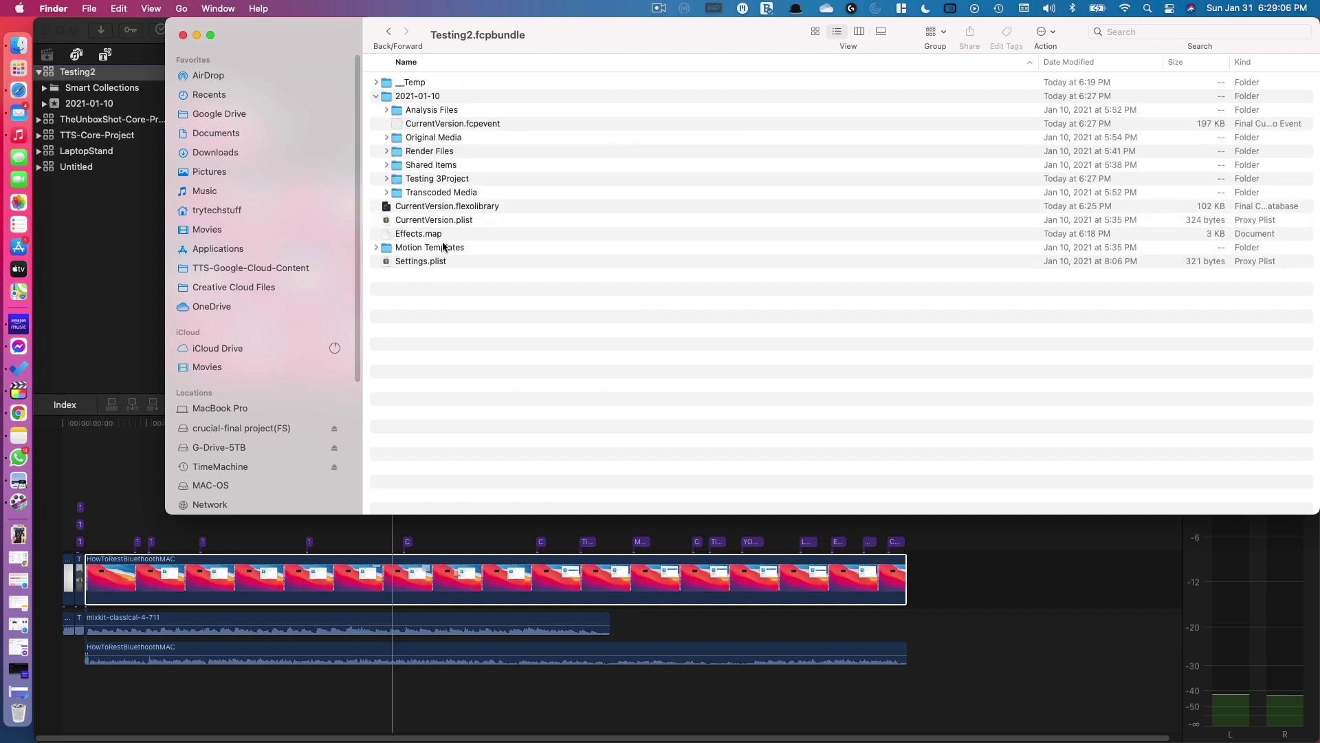
pyautogui.click(454, 100)
pyautogui.click(445, 152)
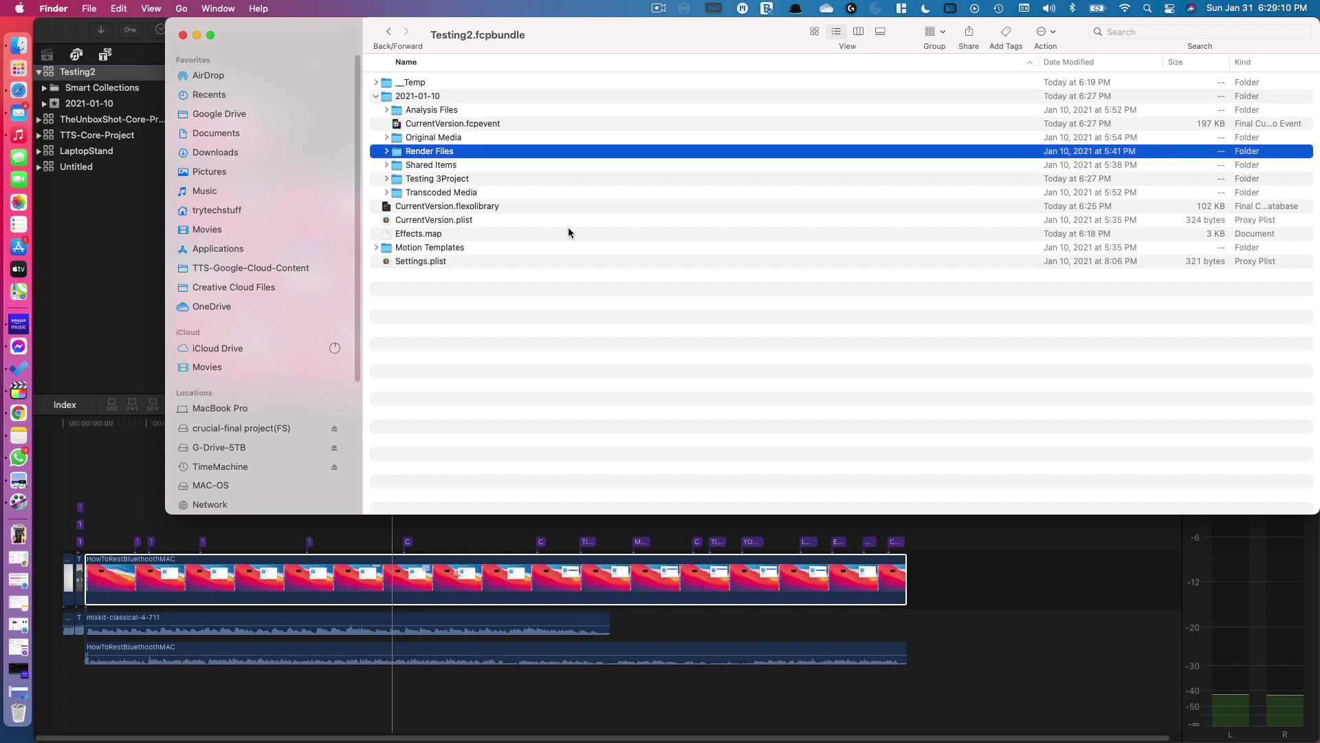
pyautogui.click(386, 137)
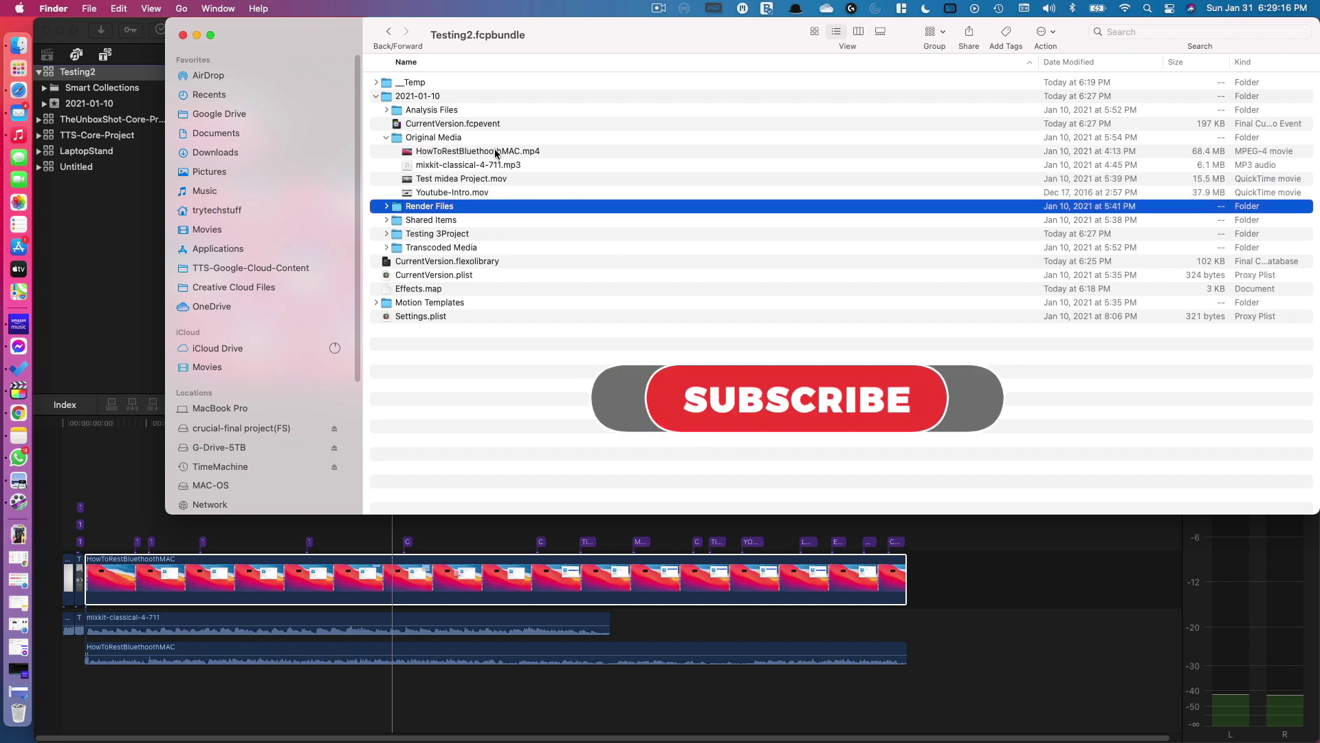
pyautogui.click(1191, 150)
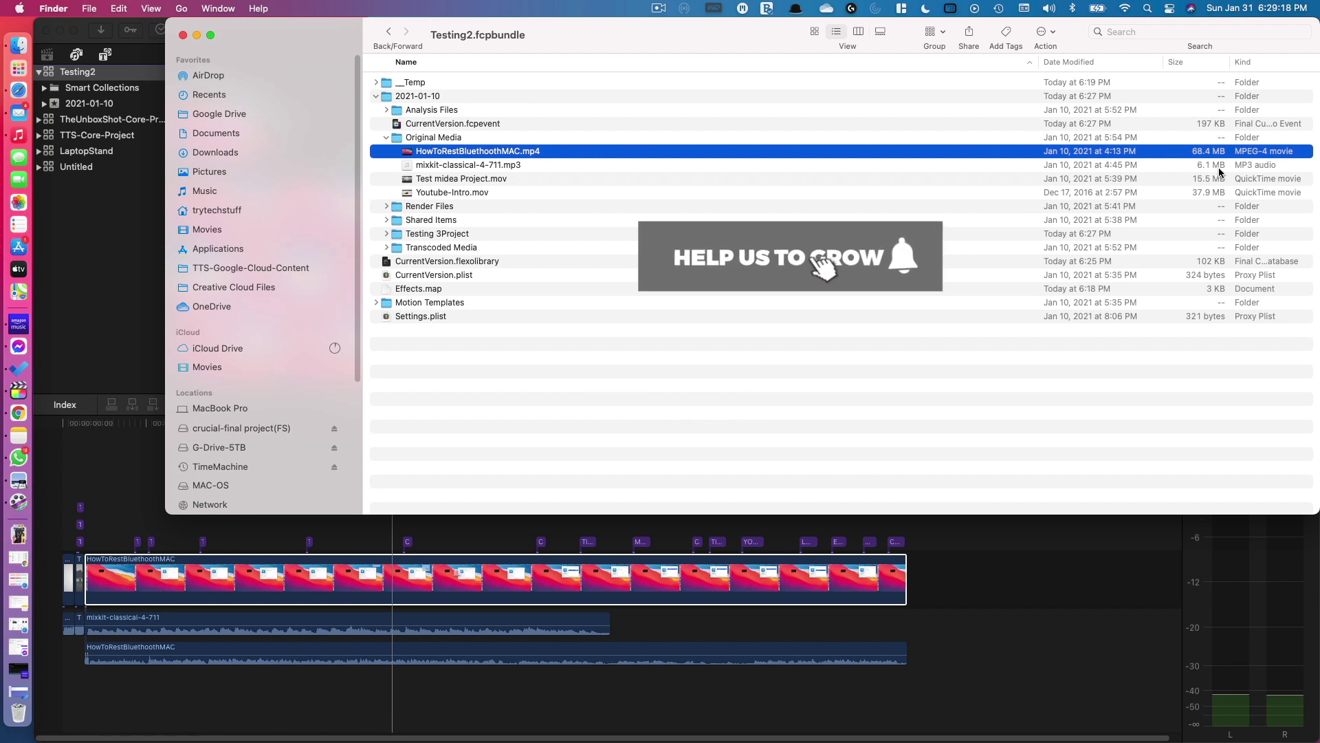
pyautogui.click(1219, 167)
pyautogui.click(1219, 181)
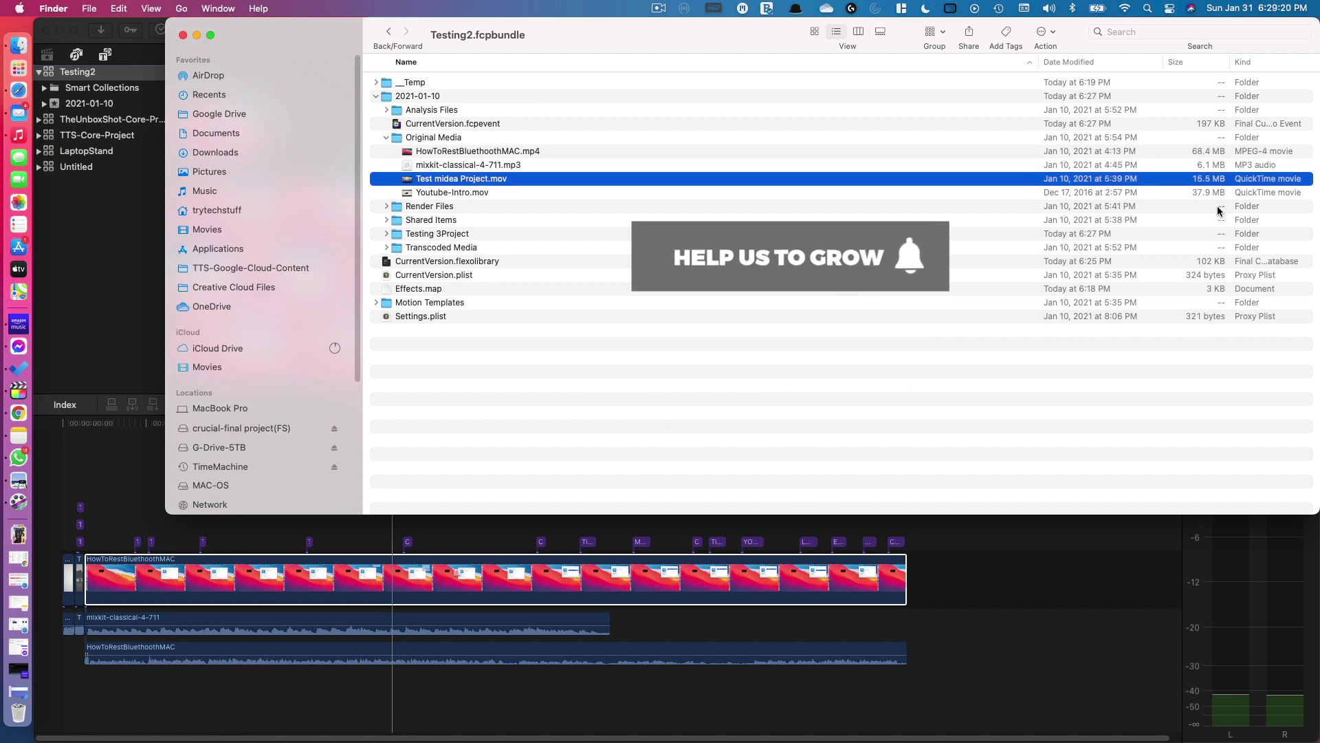
pyautogui.press('Down')
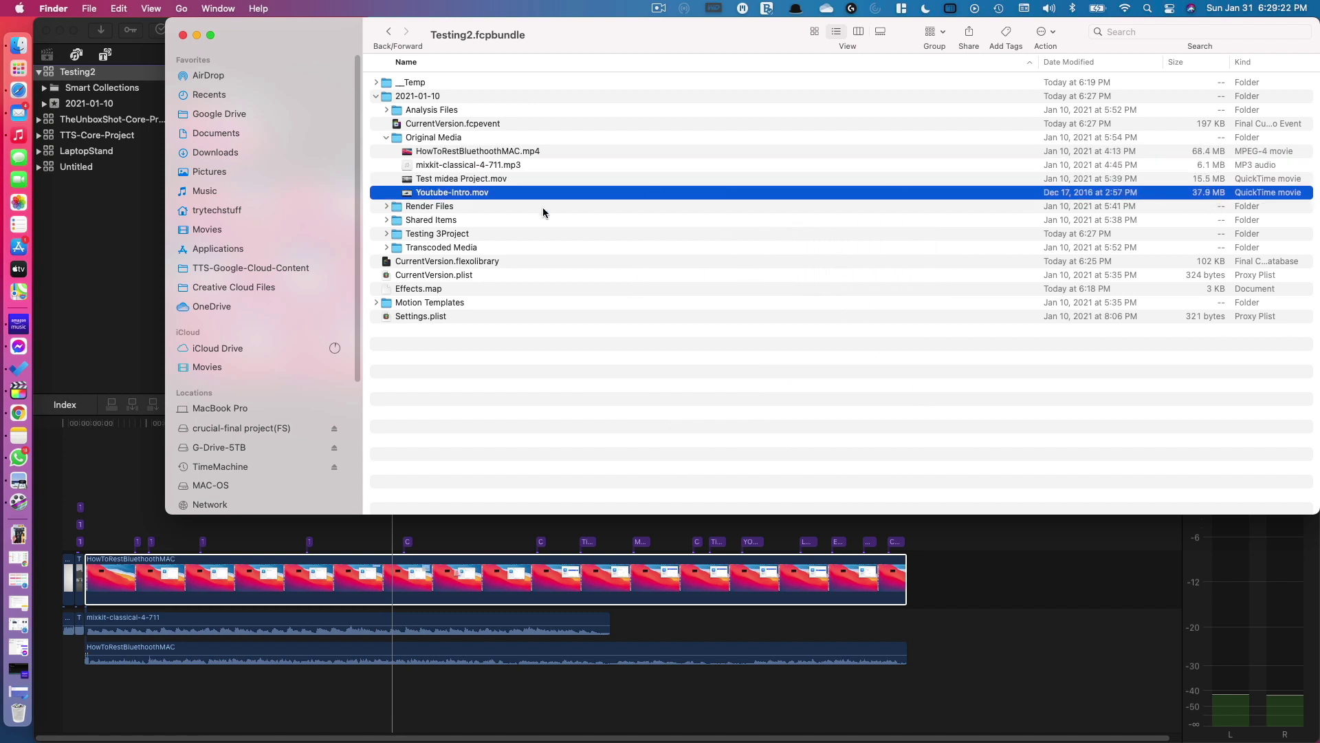
# - Expand Render Files and view its info showing 2.98 GB
pyautogui.click(440, 210)
pyautogui.click(388, 207)
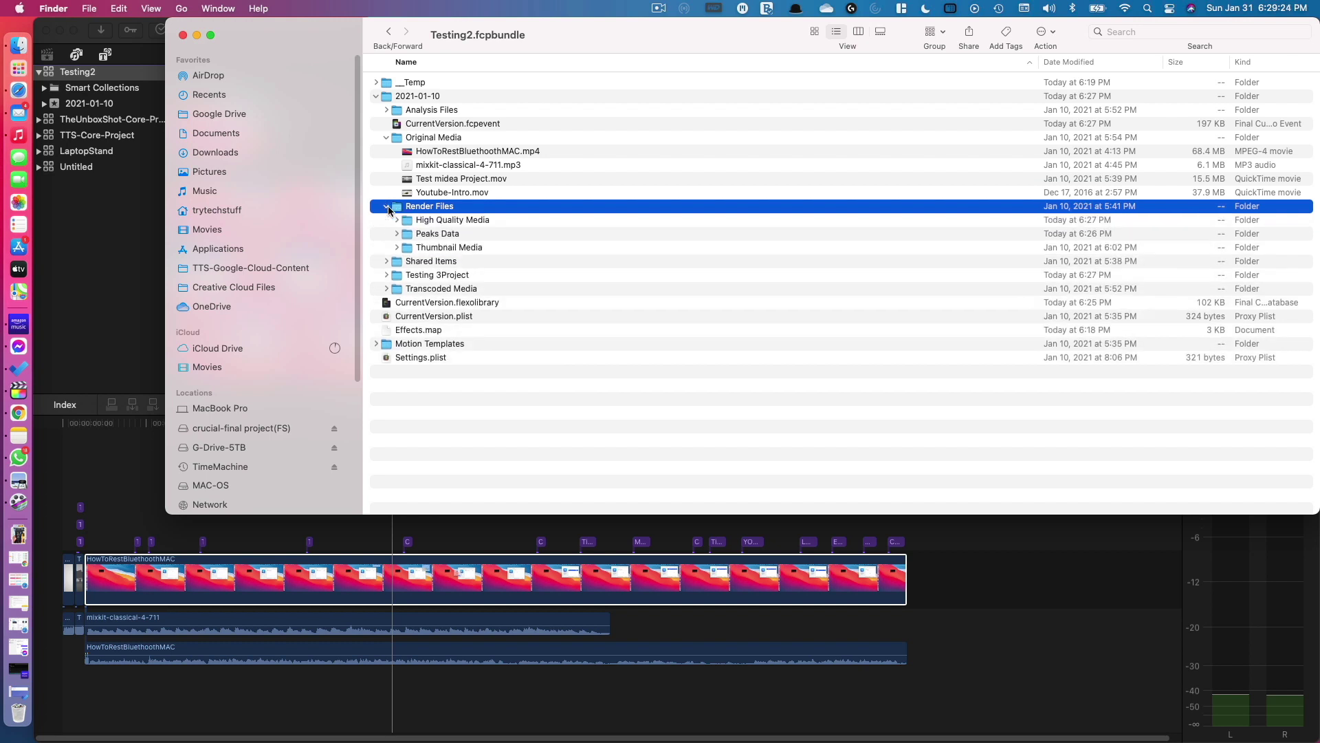
pyautogui.press('Down')
pyautogui.press('Down')
pyautogui.press('Down')
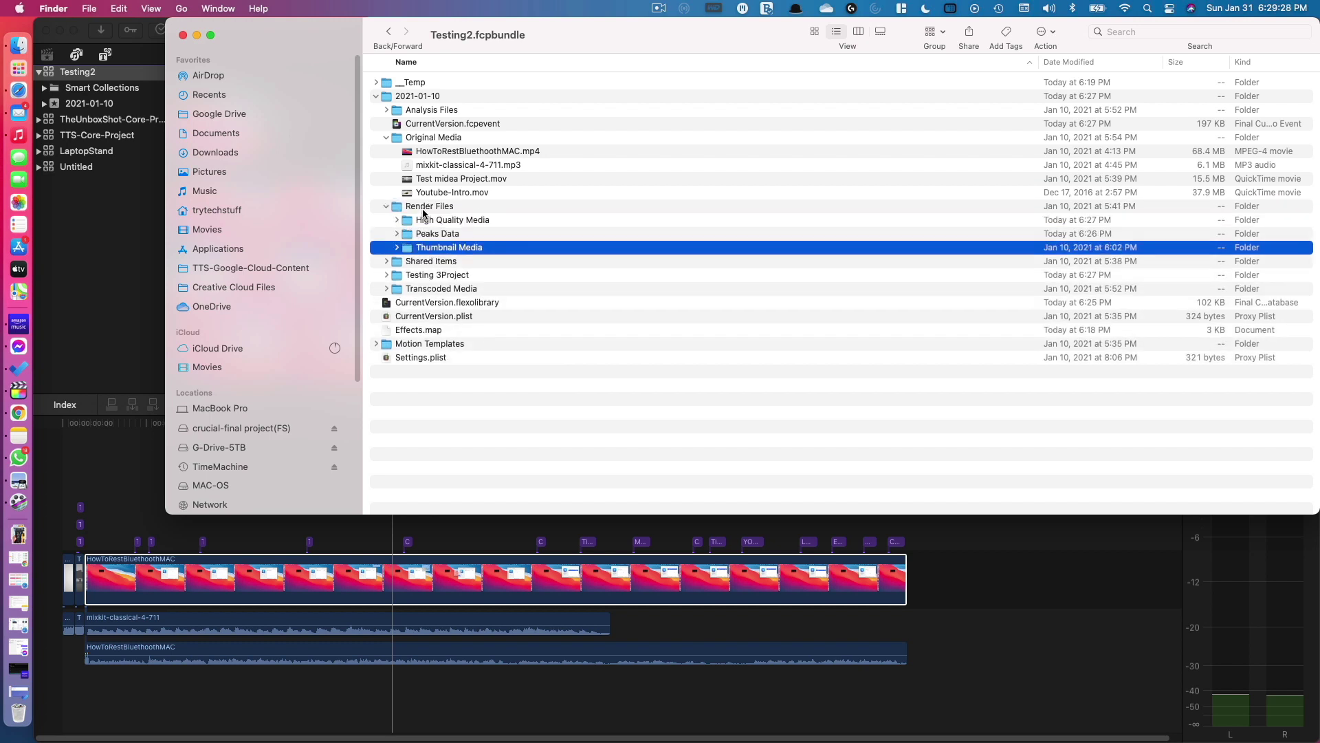
pyautogui.rightClick(423, 209)
pyautogui.click(491, 264)
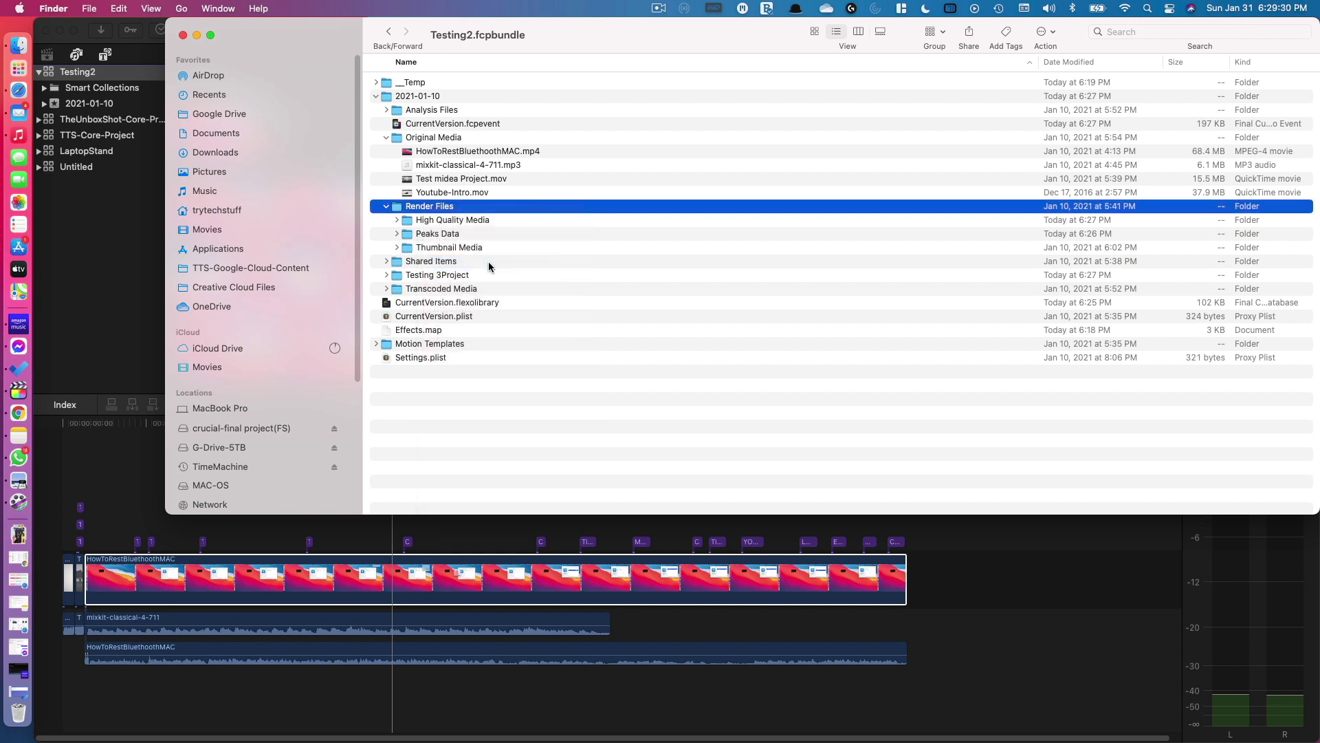
pyautogui.moveTo(139, 50); pyautogui.dragTo(946, 185)
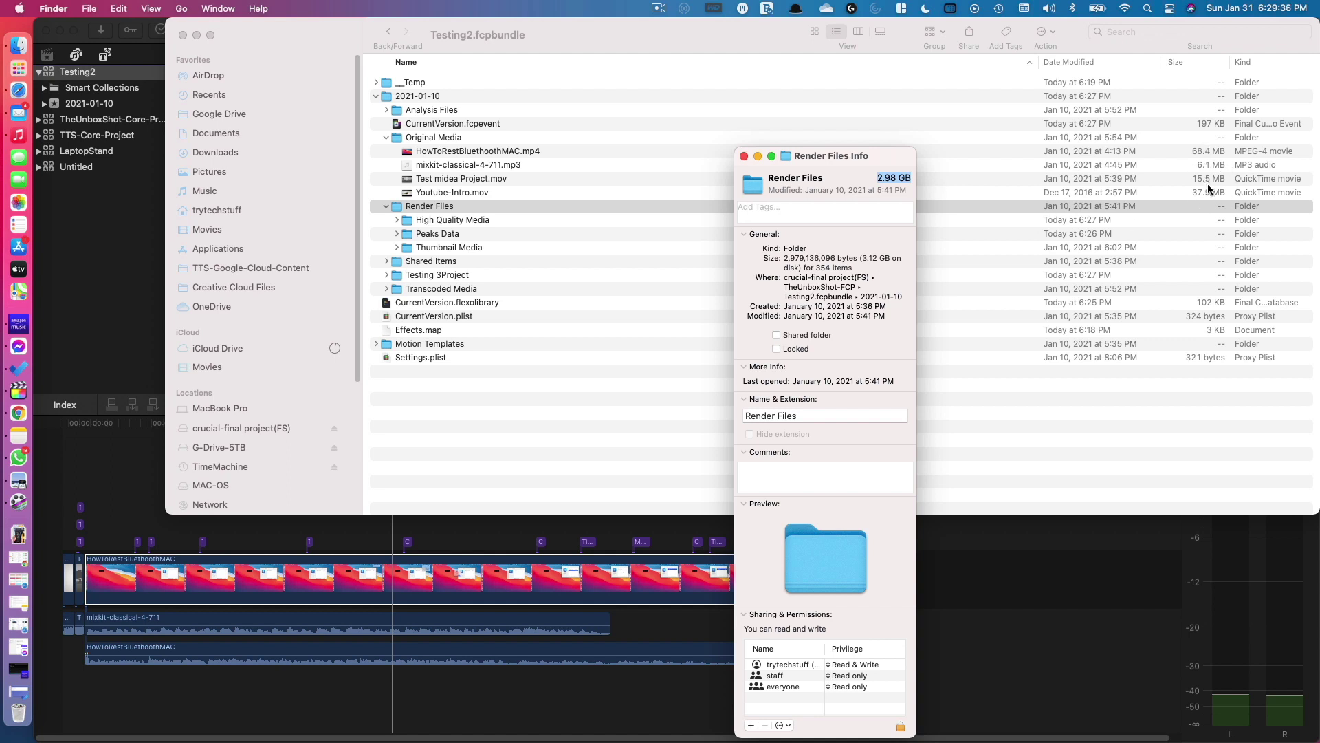
pyautogui.click(743, 157)
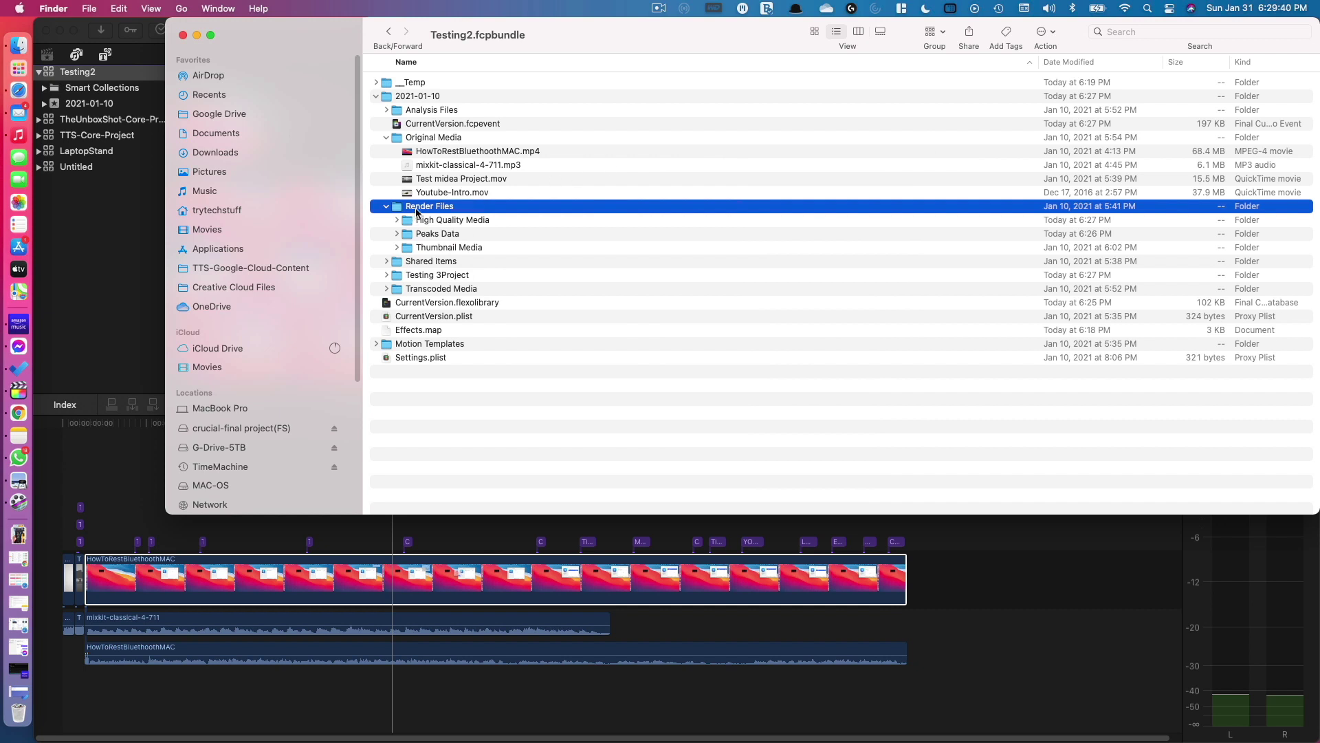
# - Reselect Render Files, leave its name unchanged, and close the Finder window
pyautogui.click(417, 206)
pyautogui.rightClick(416, 209)
pyautogui.rightClick(440, 209)
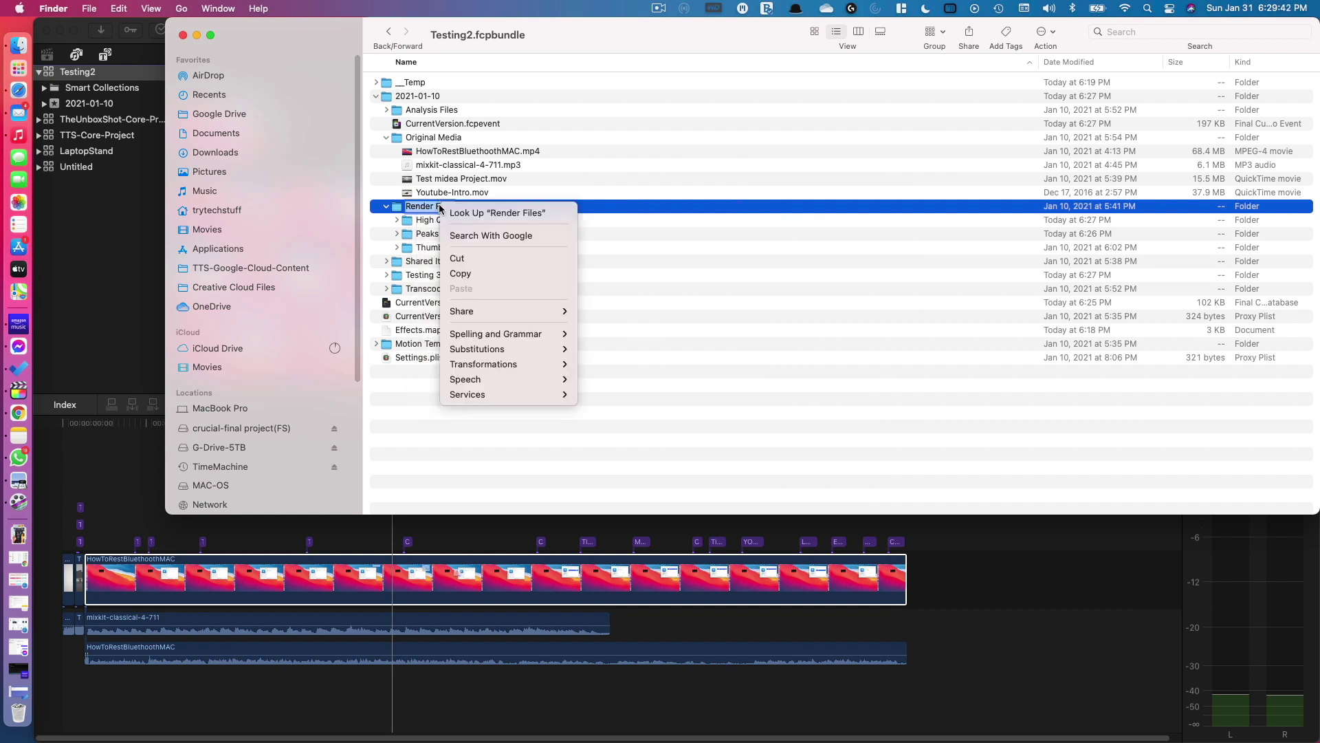
pyautogui.click(597, 182)
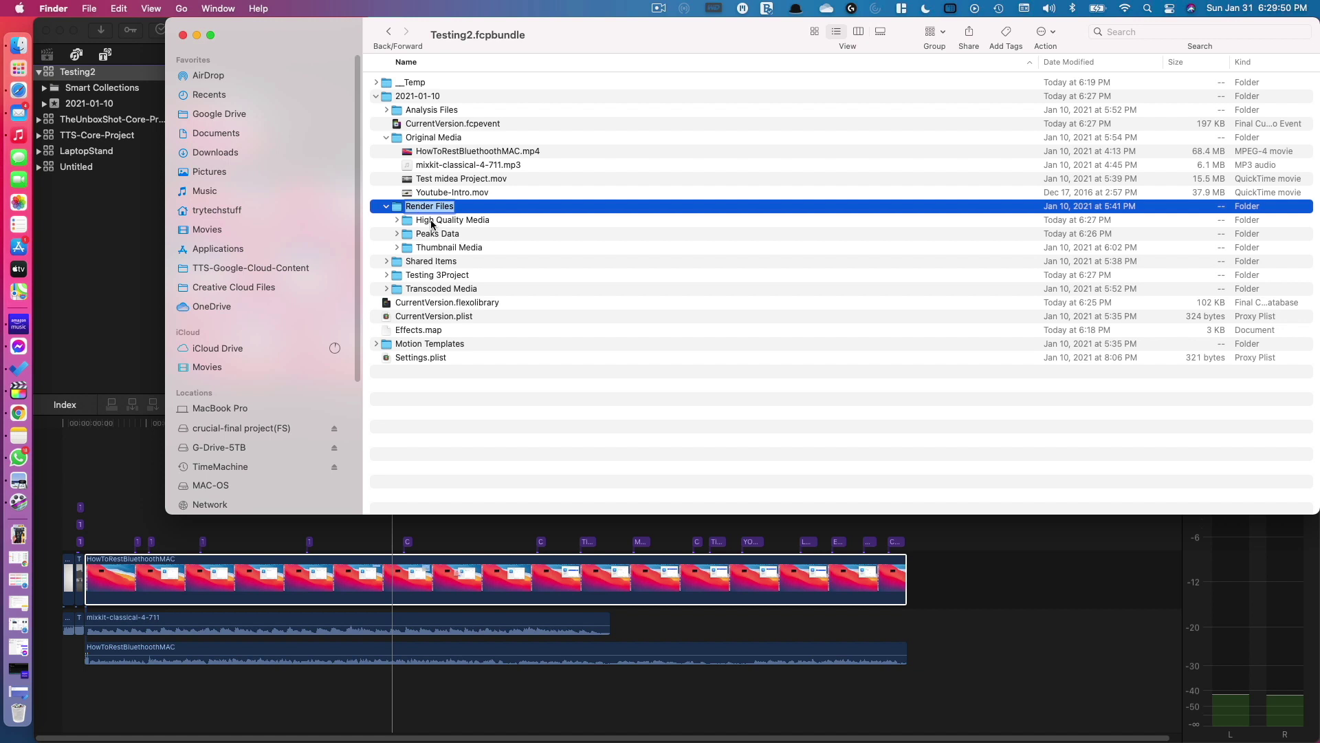
pyautogui.click(434, 221)
pyautogui.click(441, 251)
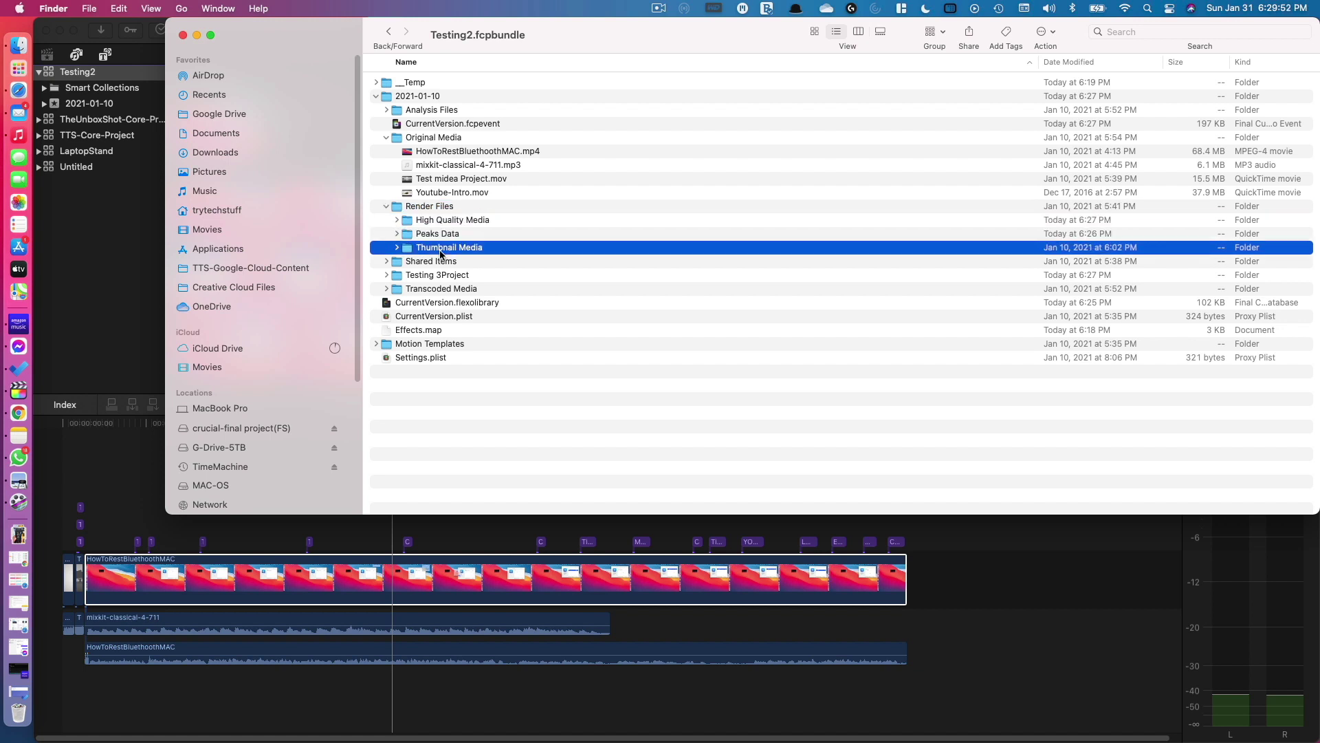
pyautogui.click(434, 211)
pyautogui.click(183, 35)
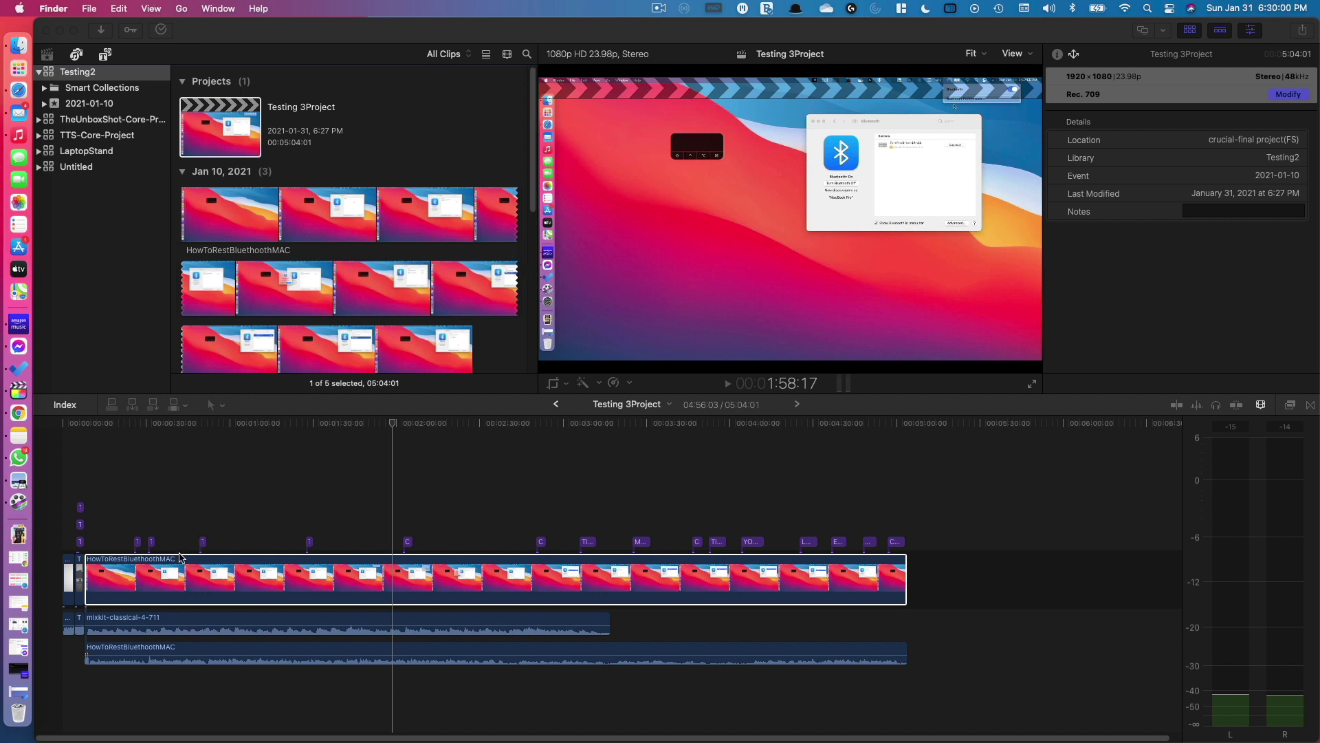
# - Delete Testing 3Project's generated render files via Delete Generated Project Files
pyautogui.click(217, 152)
pyautogui.click(113, 13)
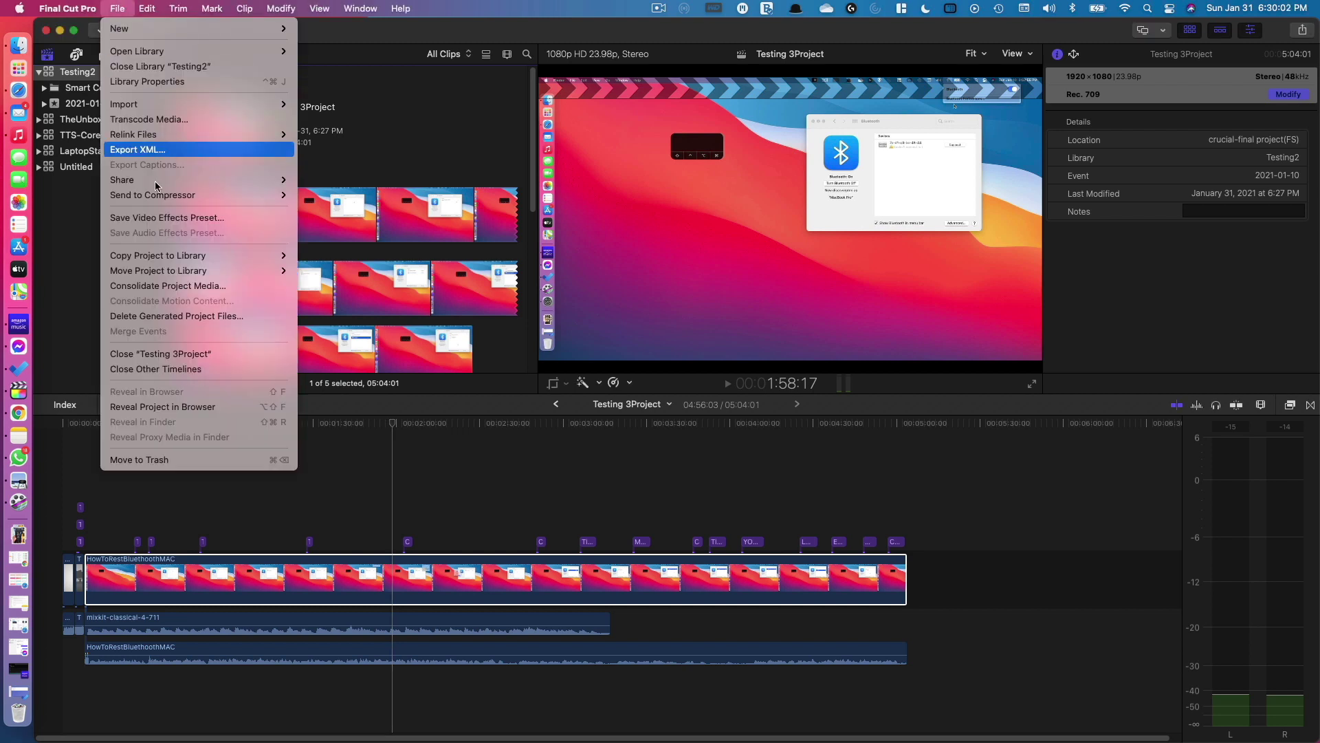
pyautogui.click(193, 316)
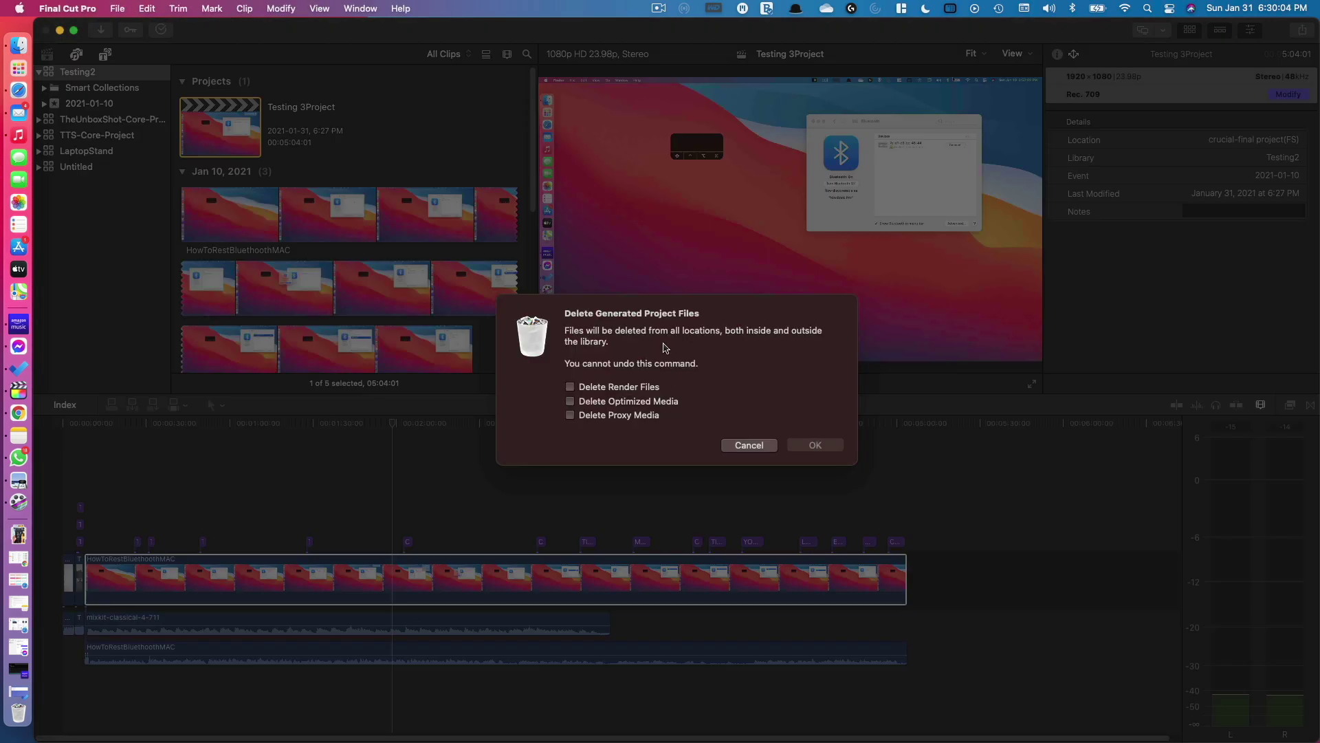
pyautogui.click(645, 389)
pyautogui.click(817, 447)
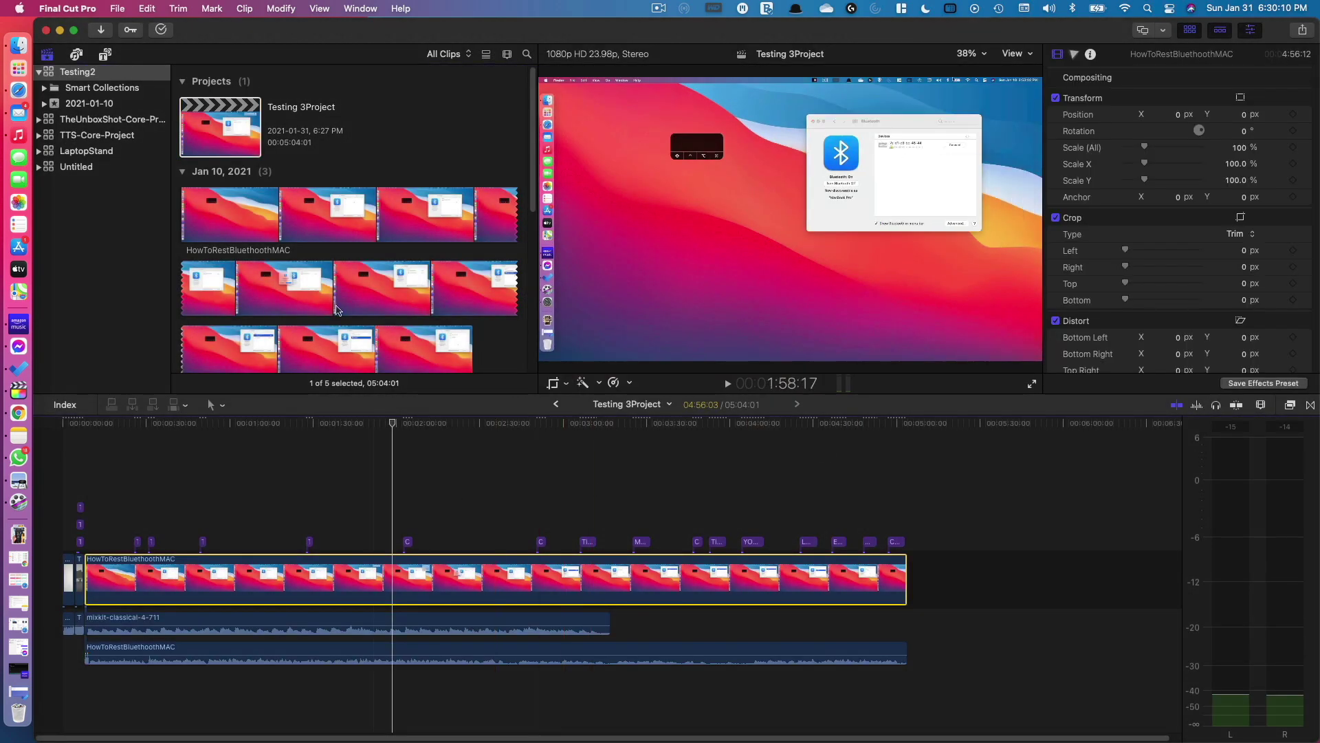
pyautogui.rightClick(96, 73)
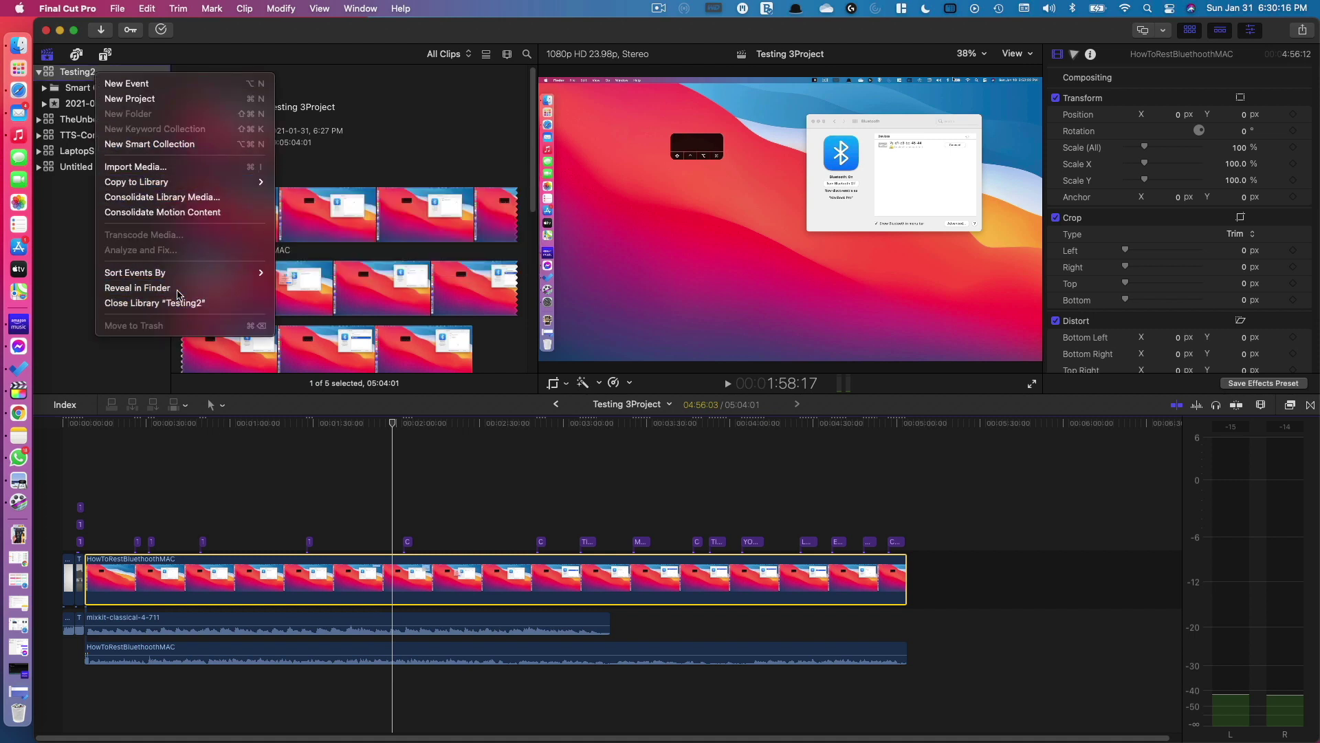
pyautogui.click(196, 287)
pyautogui.rightClick(420, 114)
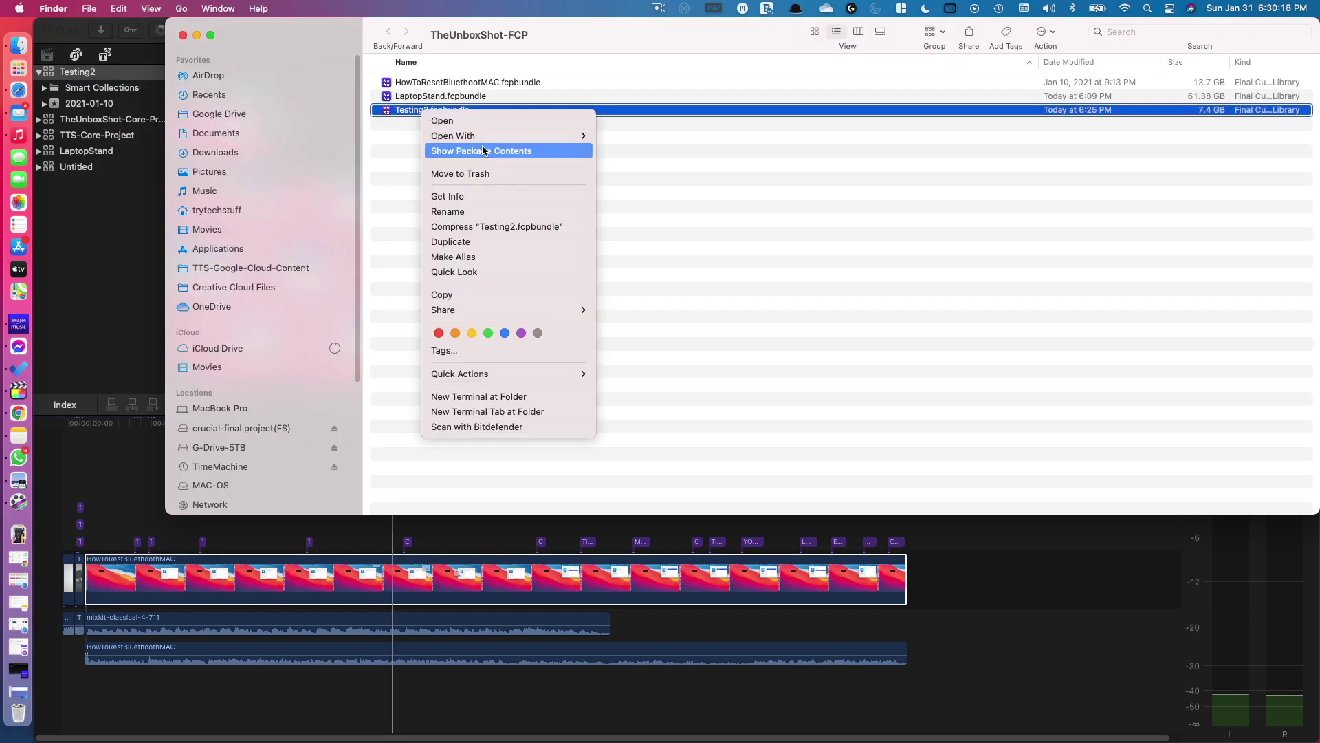
pyautogui.click(440, 146)
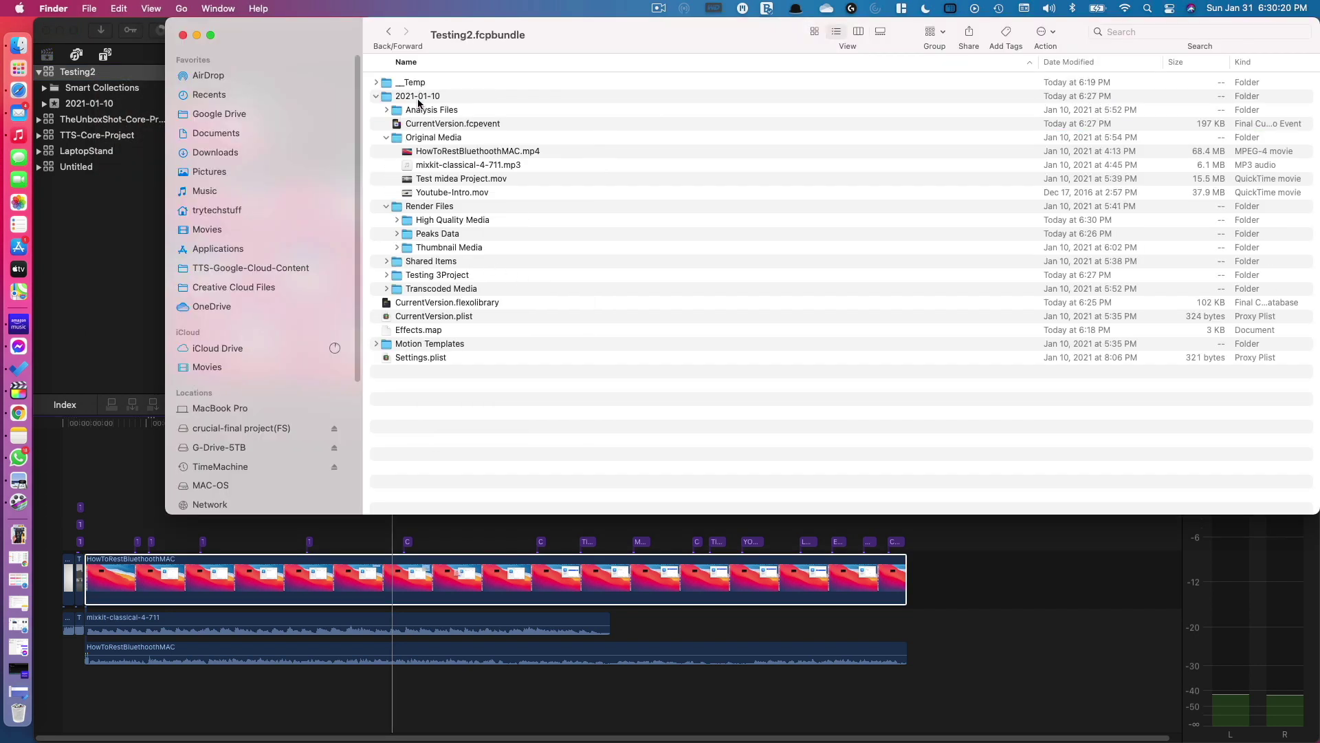
pyautogui.click(439, 208)
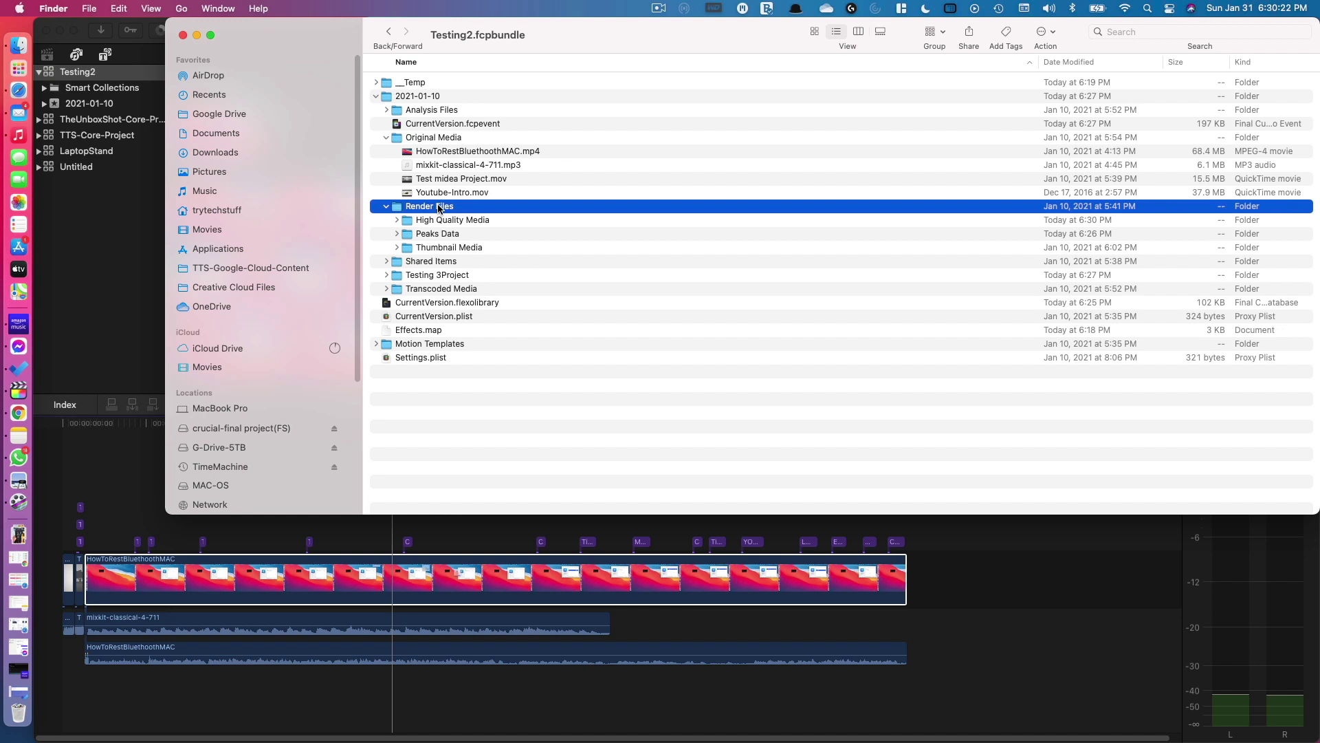
pyautogui.rightClick(439, 208)
pyautogui.click(469, 256)
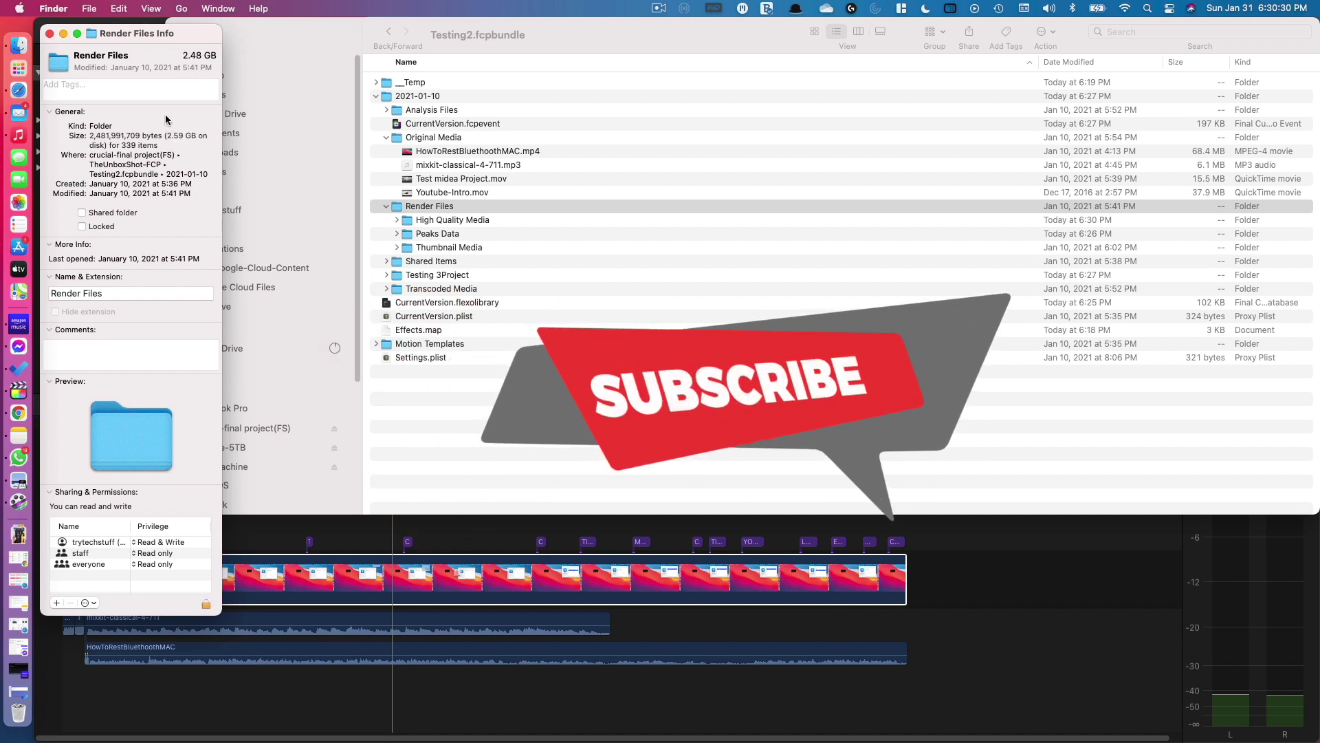
pyautogui.click(50, 34)
# - Close Finder and uncheck Background render in Final Cut Pro's Playback preferences
pyautogui.click(186, 32)
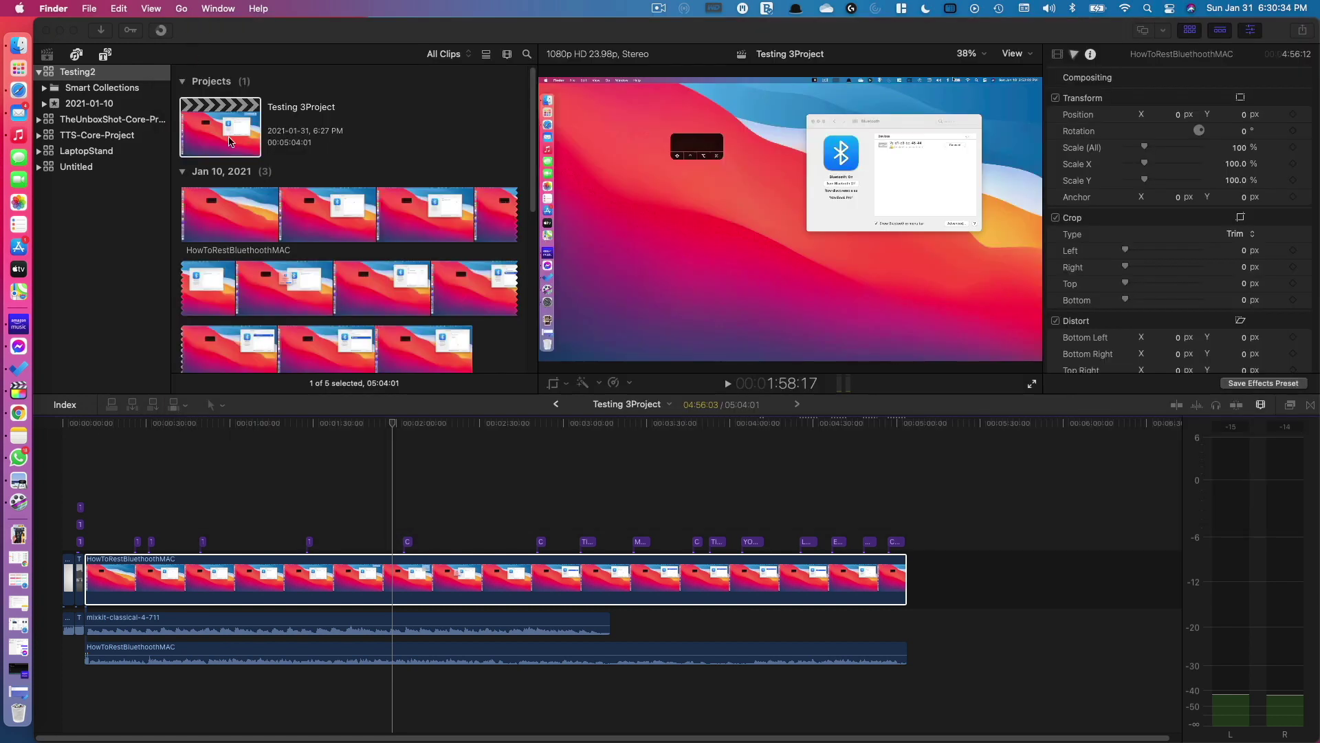
pyautogui.click(222, 124)
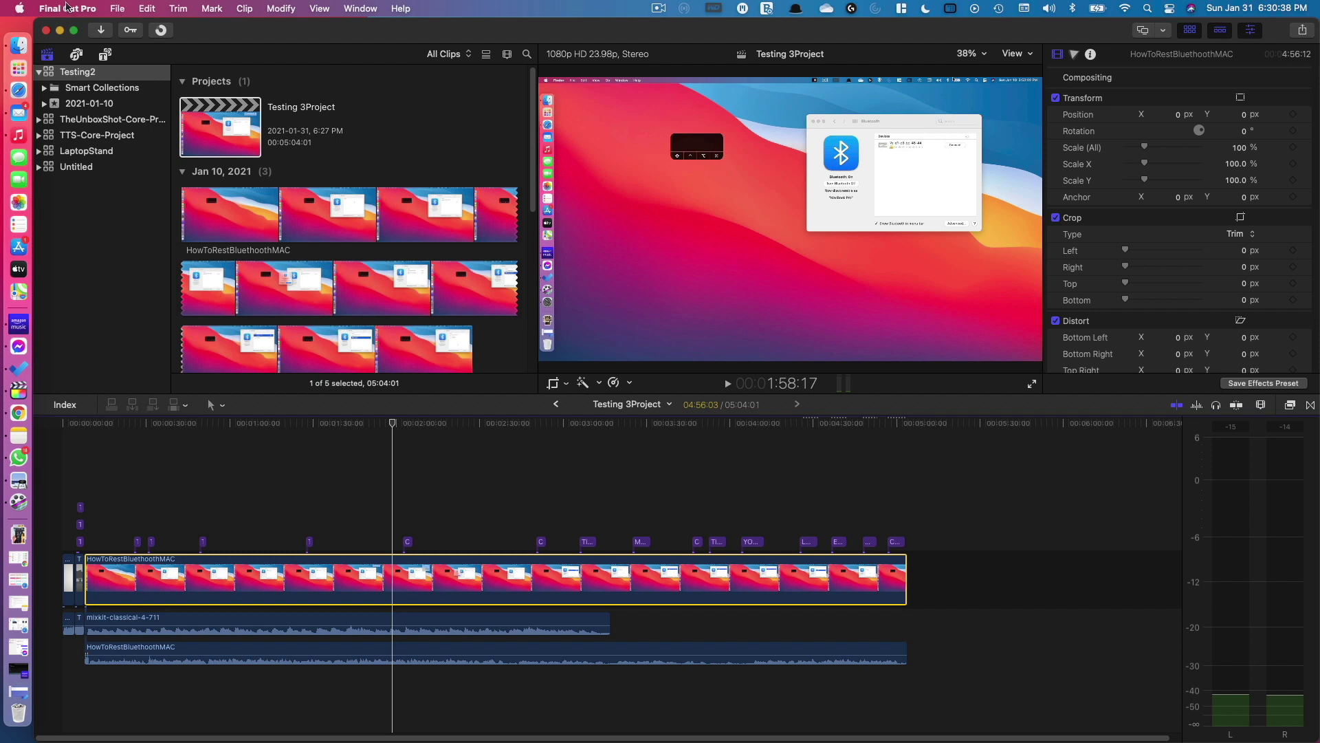
pyautogui.click(68, 8)
pyautogui.click(107, 54)
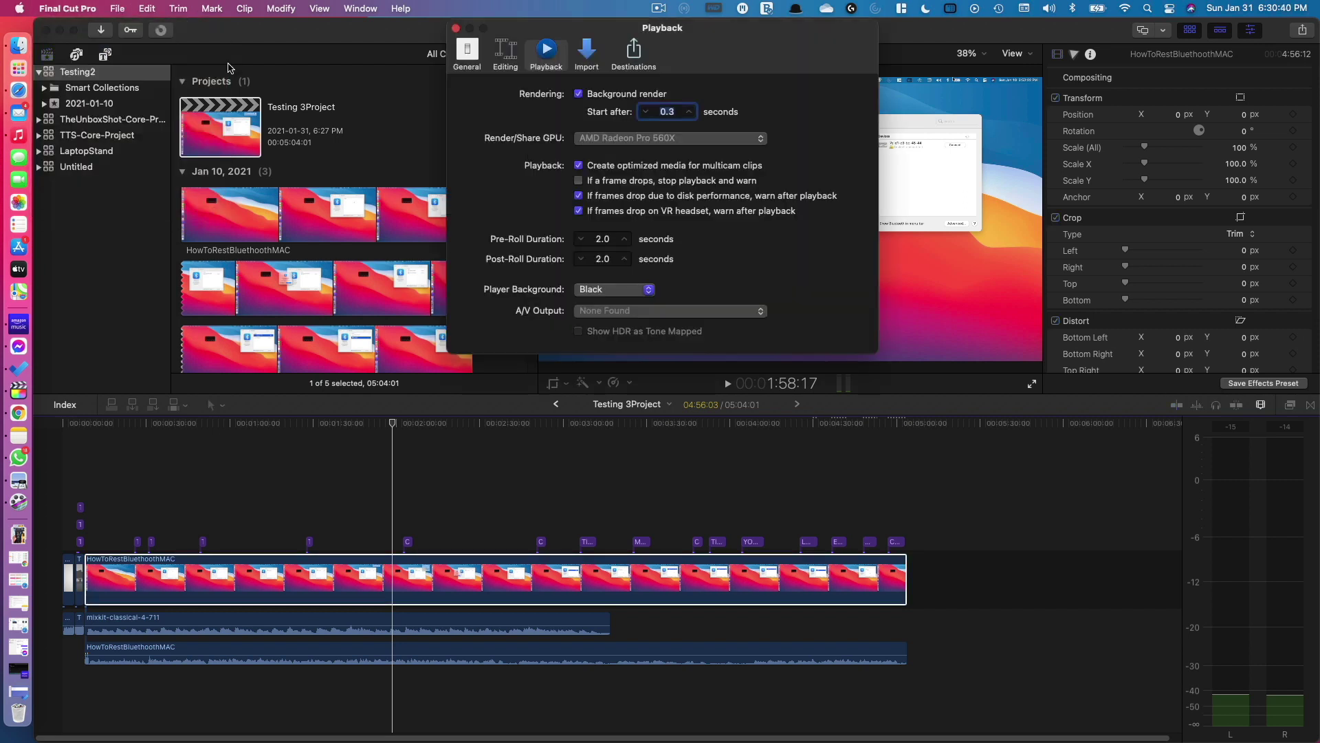
pyautogui.click(579, 94)
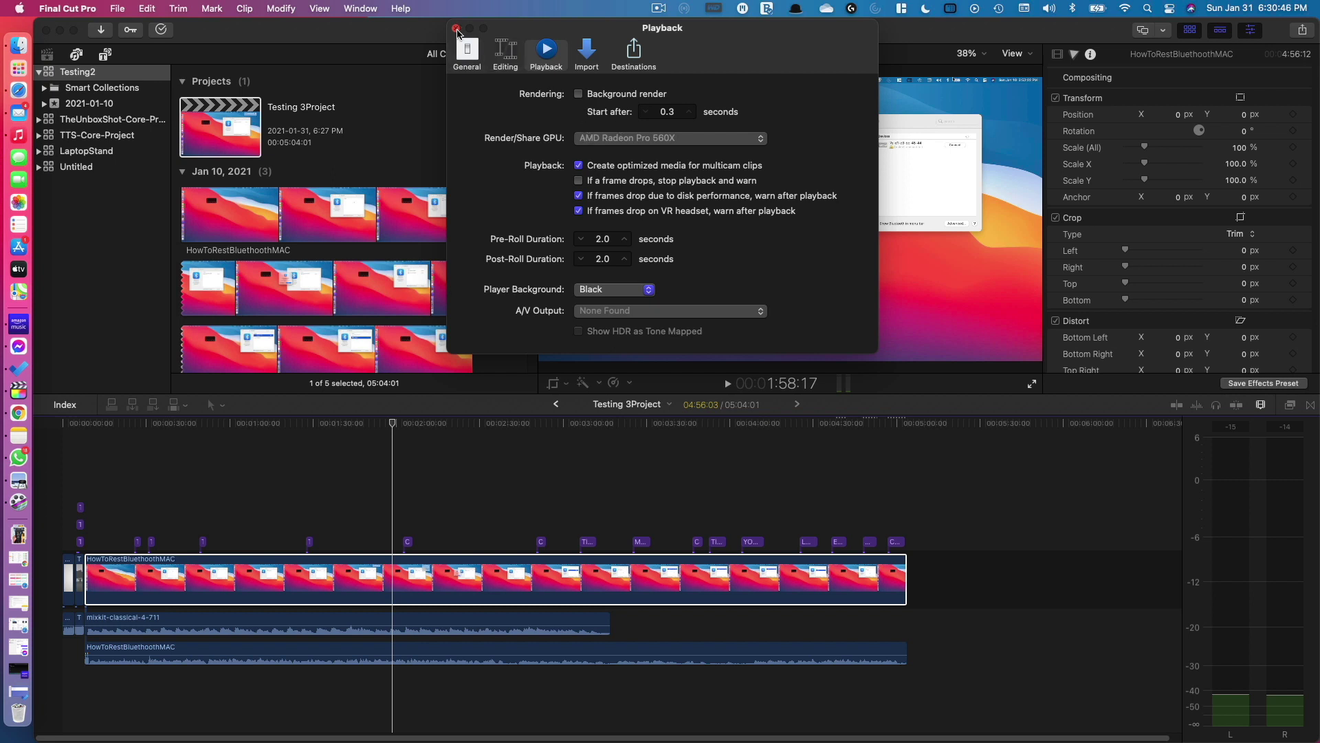
pyautogui.click(456, 29)
# - Delete Testing 3Project's generated render files with Delete Render Files ticked
pyautogui.rightClick(222, 128)
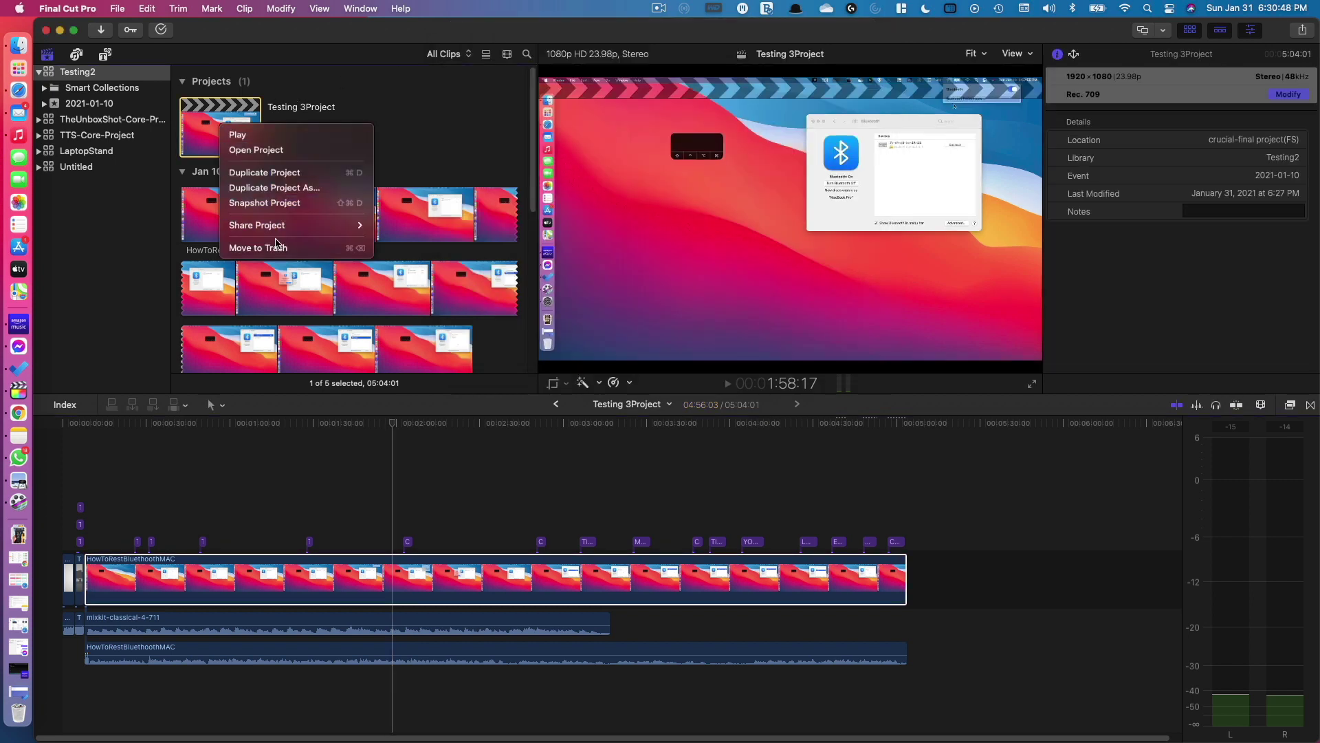
pyautogui.click(260, 81)
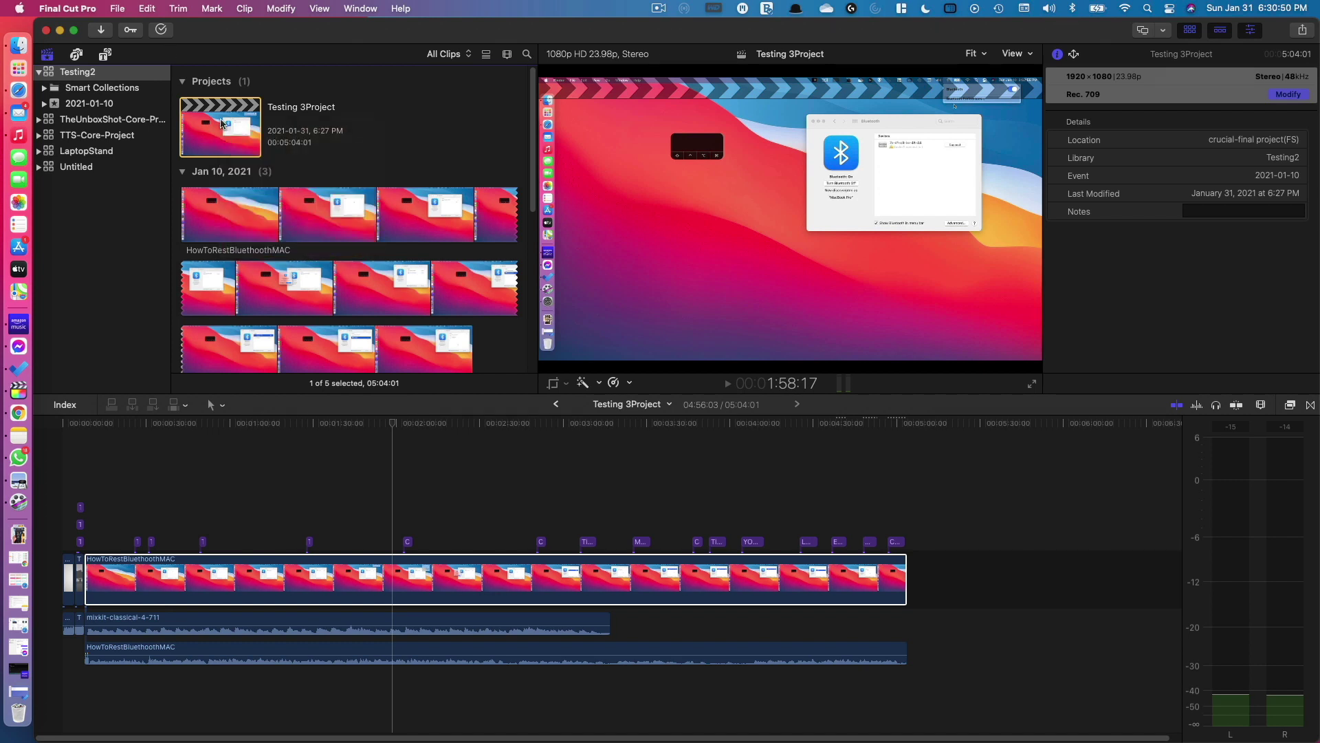
pyautogui.click(117, 9)
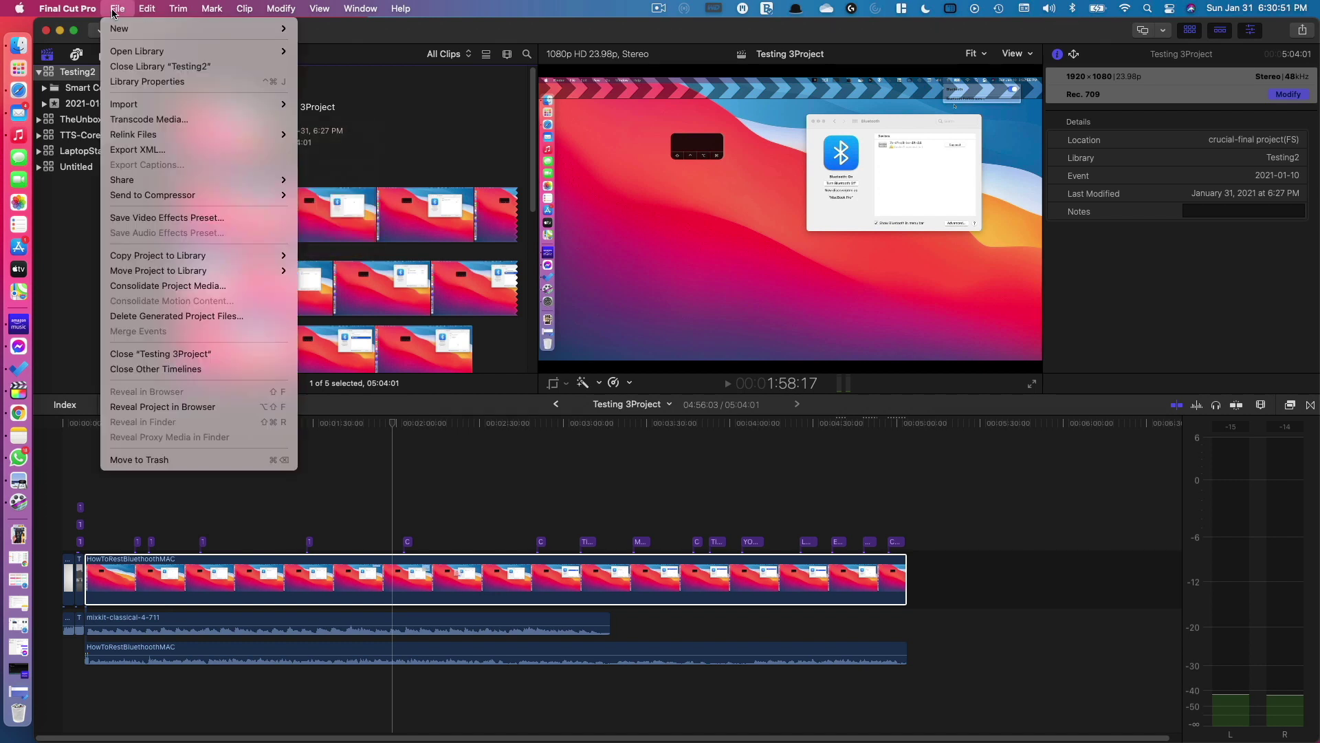
pyautogui.click(190, 317)
pyautogui.click(612, 387)
pyautogui.click(816, 446)
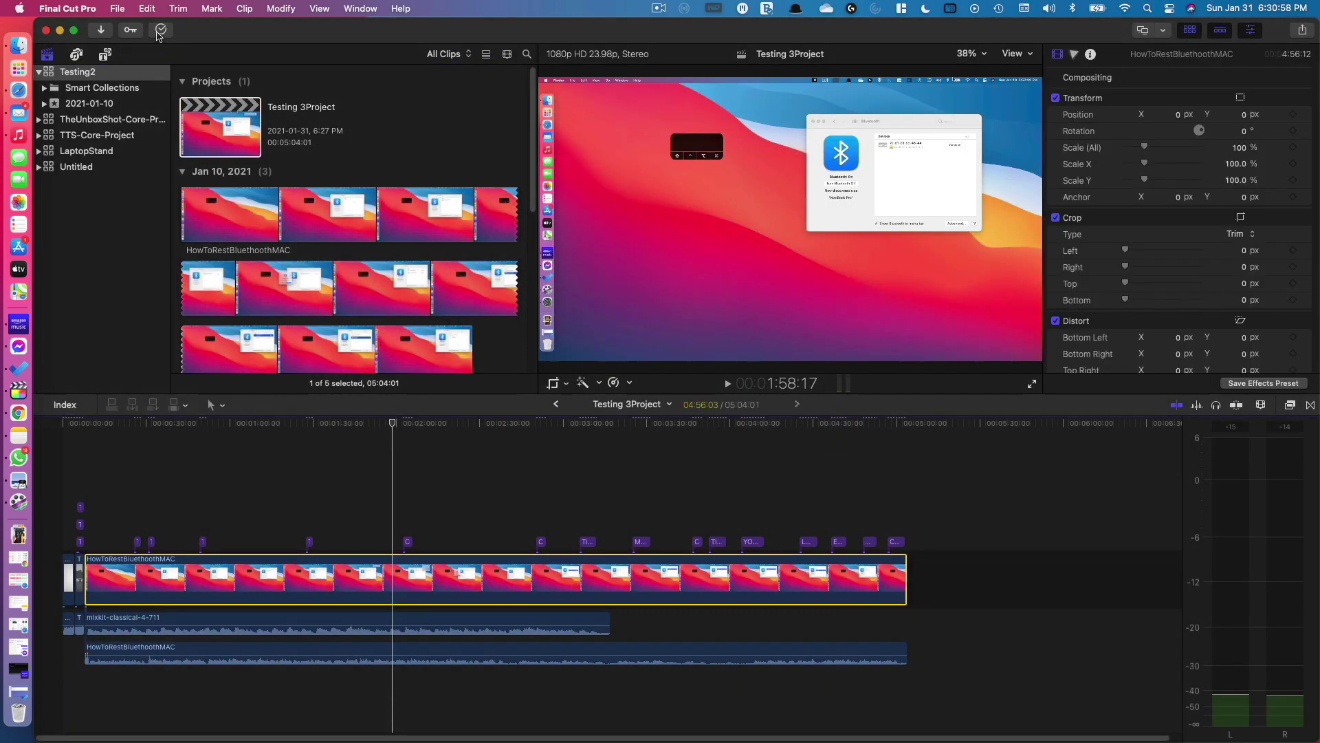
# - Check the Background Tasks window to confirm all tasks are idle
pyautogui.click(161, 30)
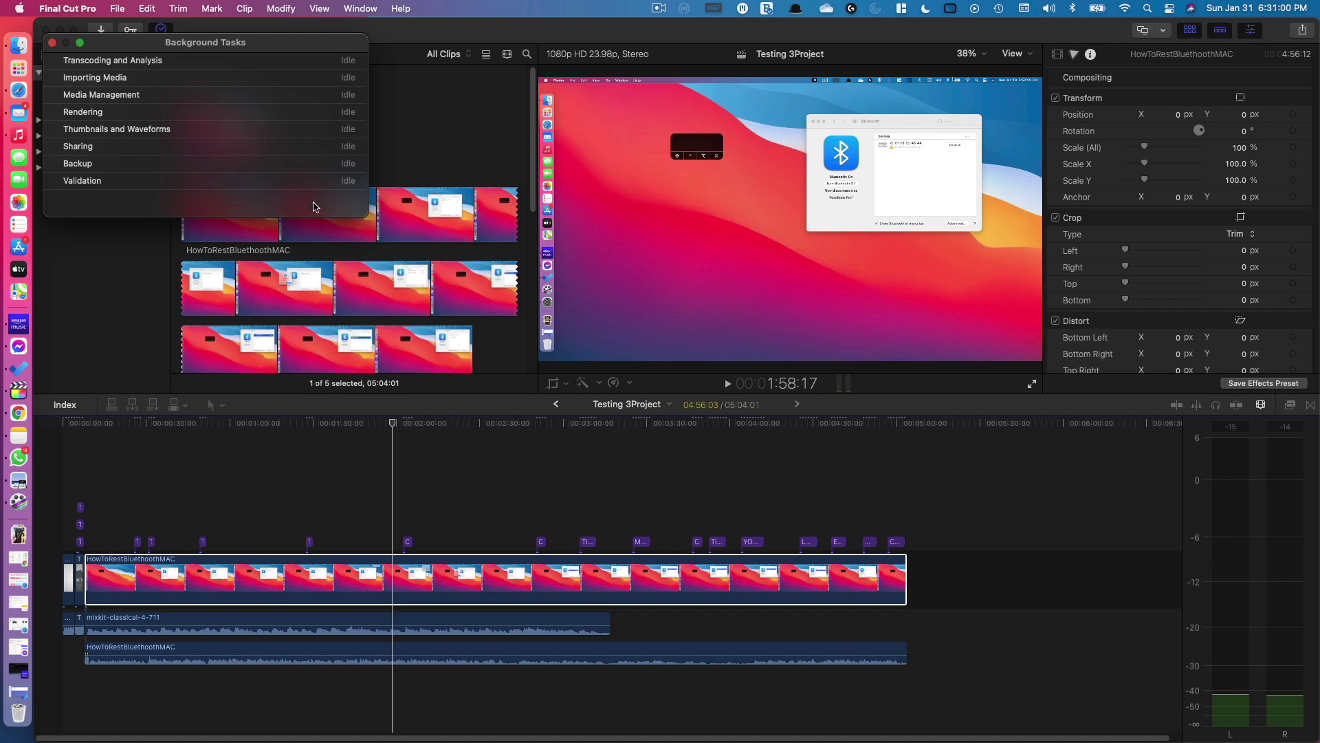
pyautogui.click(371, 37)
pyautogui.click(113, 206)
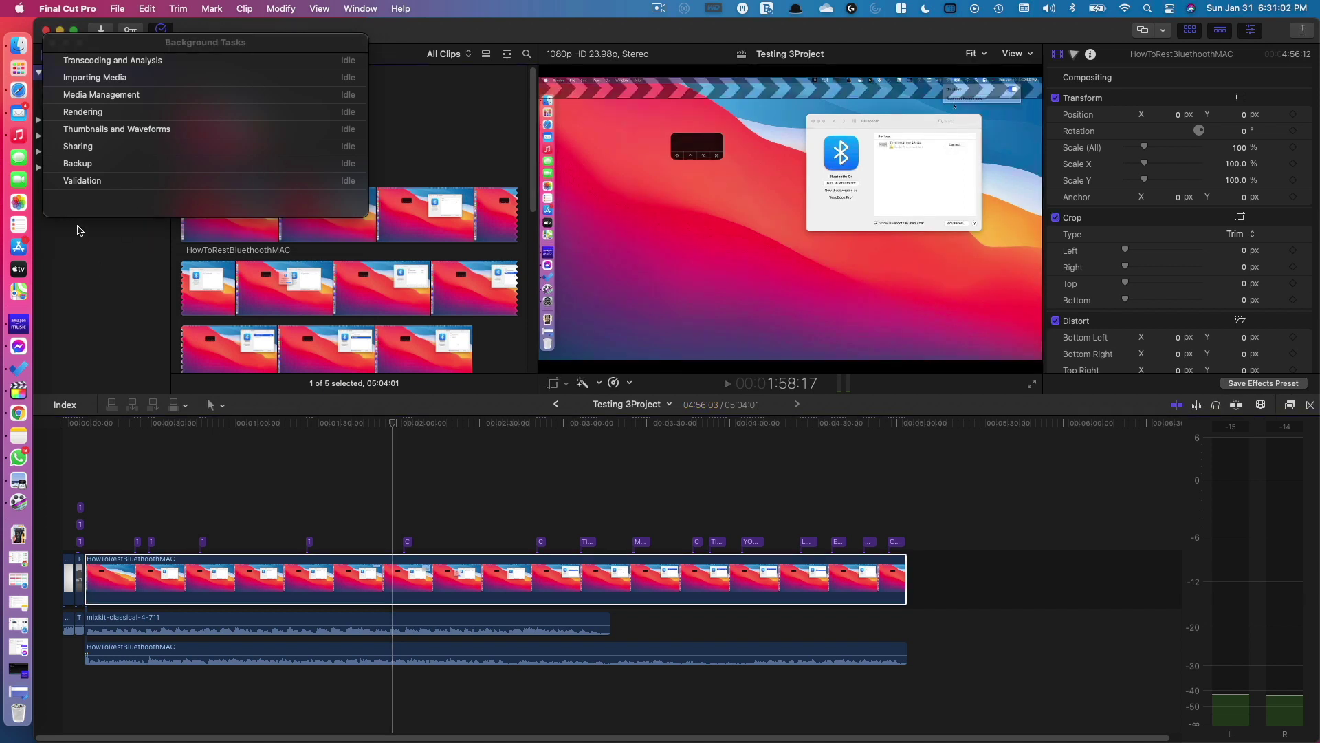
# - Reveal the Testing2 library in Finder and show its package contents
pyautogui.click(53, 43)
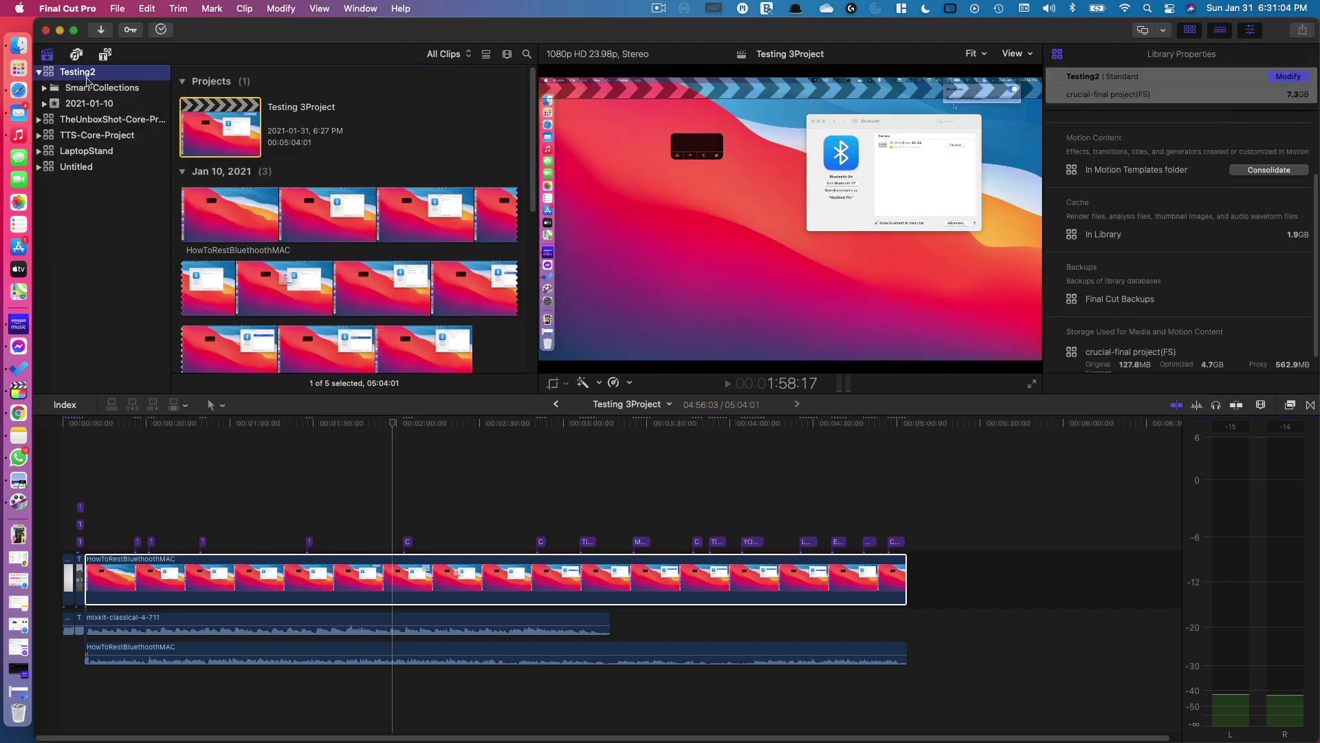
pyautogui.rightClick(88, 80)
pyautogui.click(170, 284)
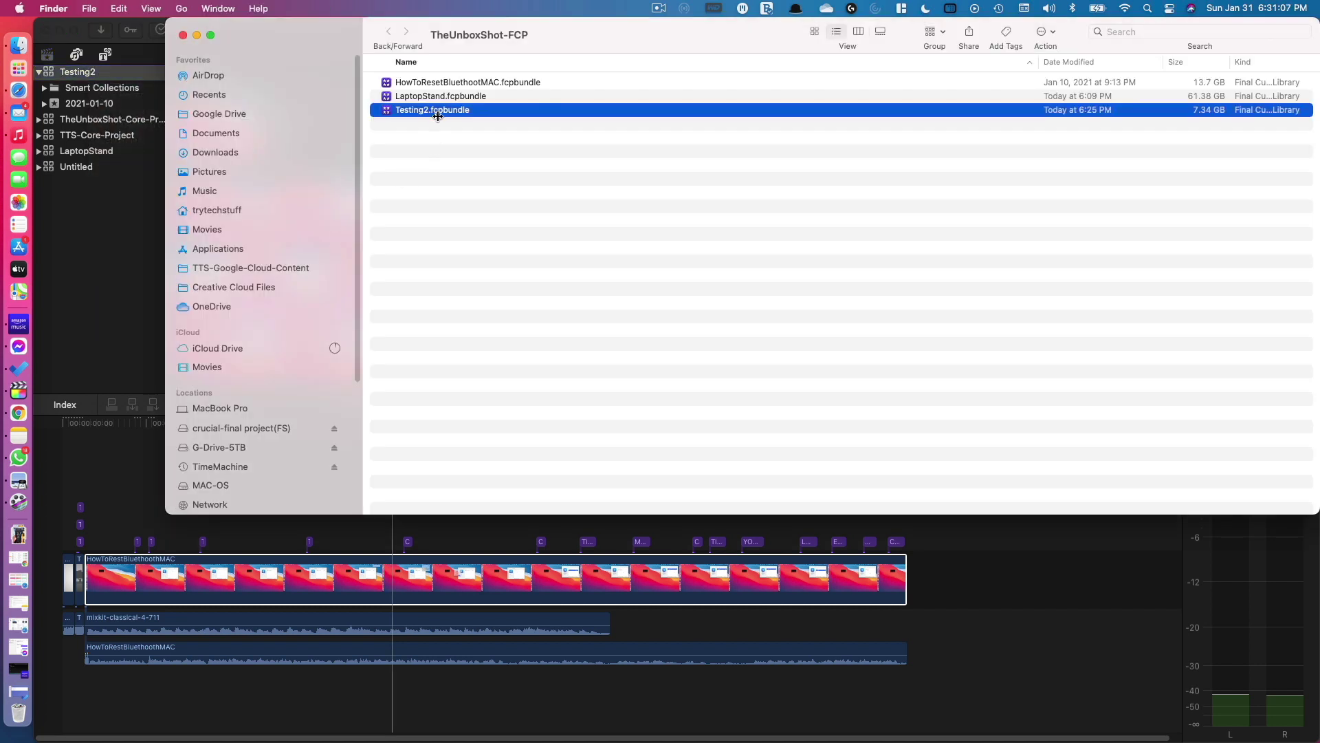
pyautogui.rightClick(437, 112)
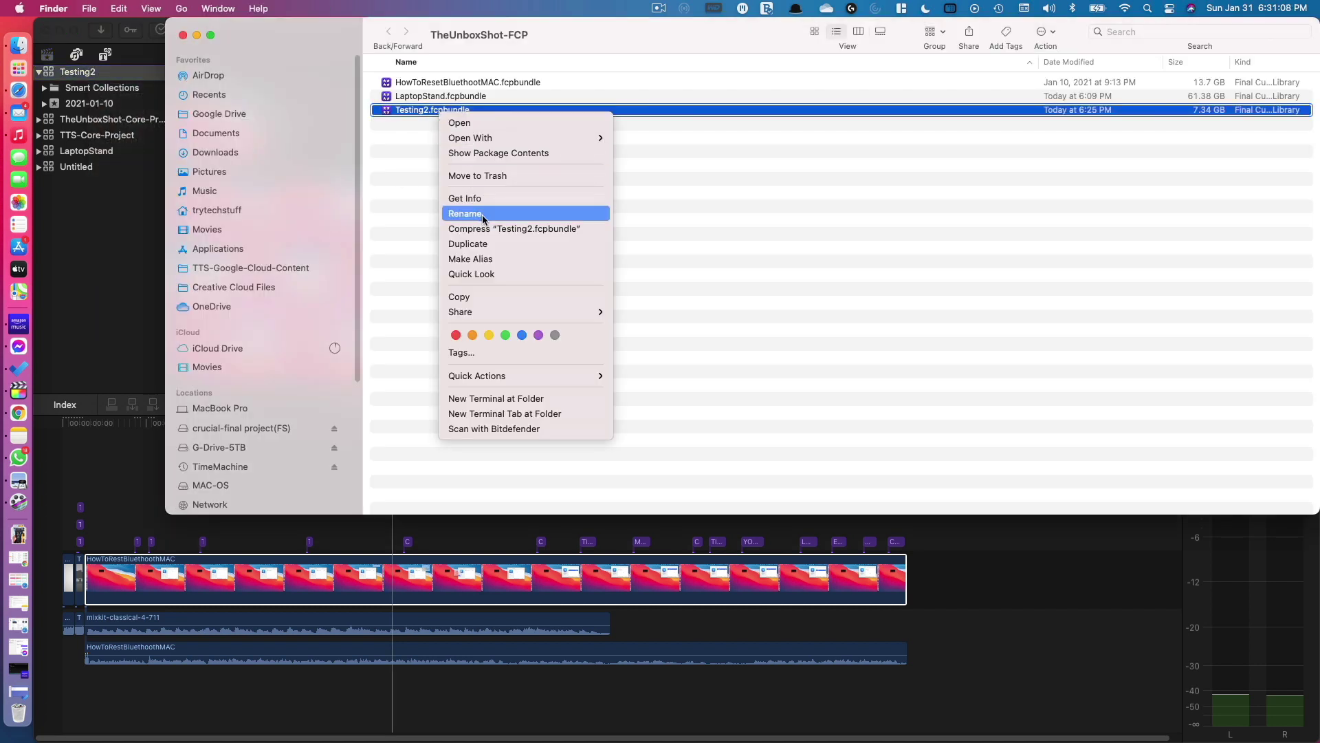
pyautogui.click(522, 153)
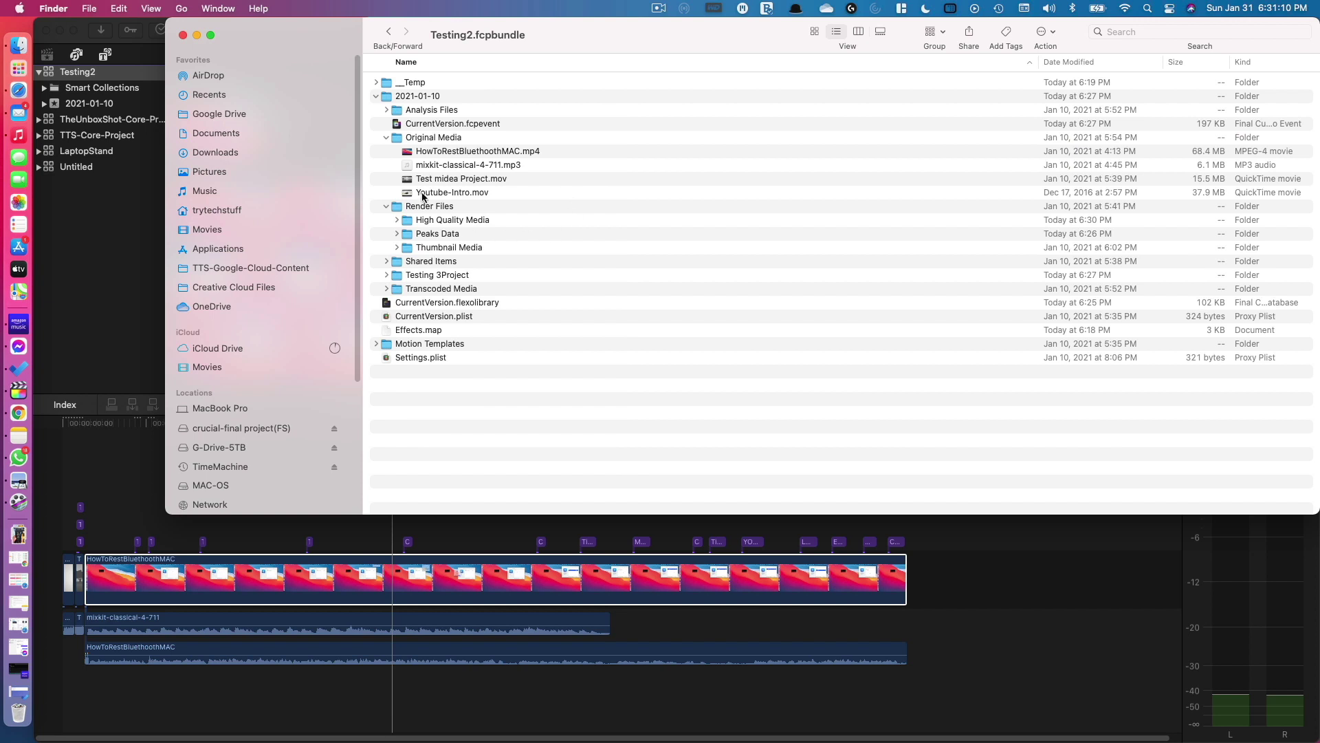
# - Get Info on the Render Files folder, which now reports 1.95 GB
pyautogui.click(386, 138)
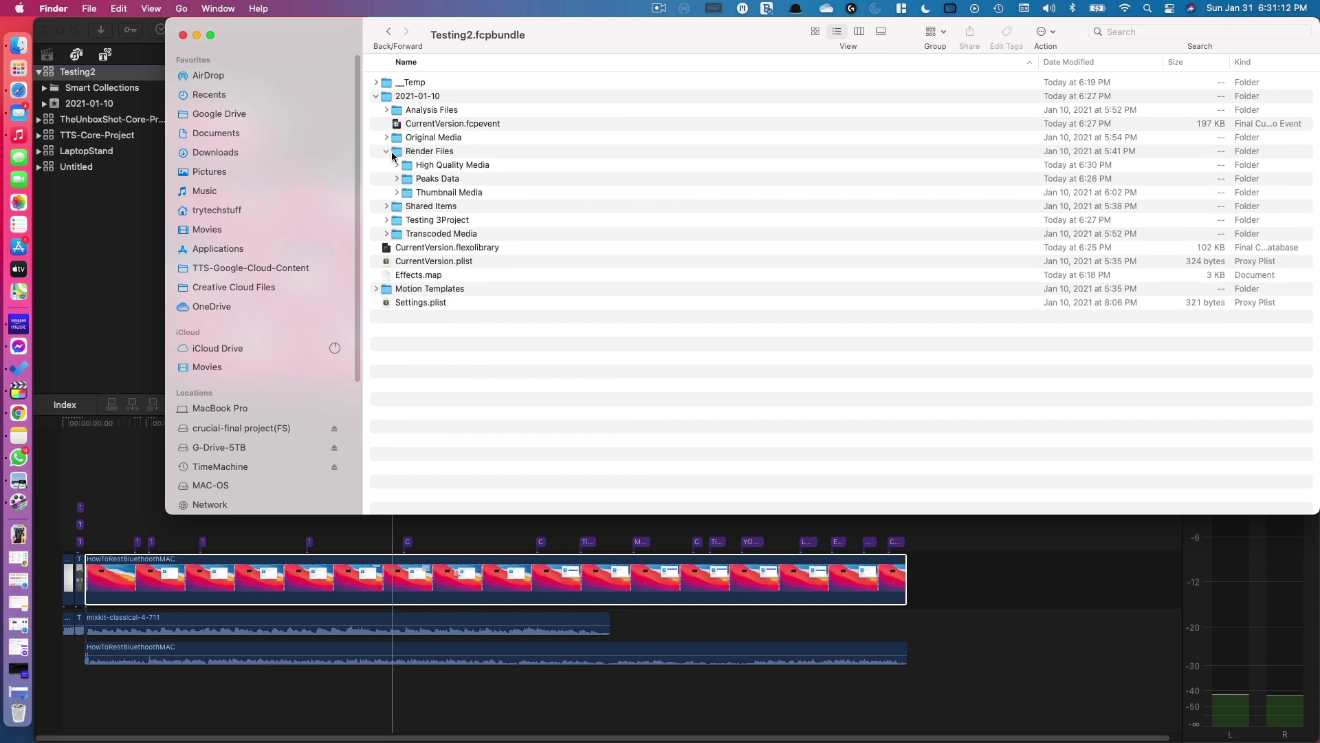
pyautogui.click(427, 154)
pyautogui.rightClick(429, 152)
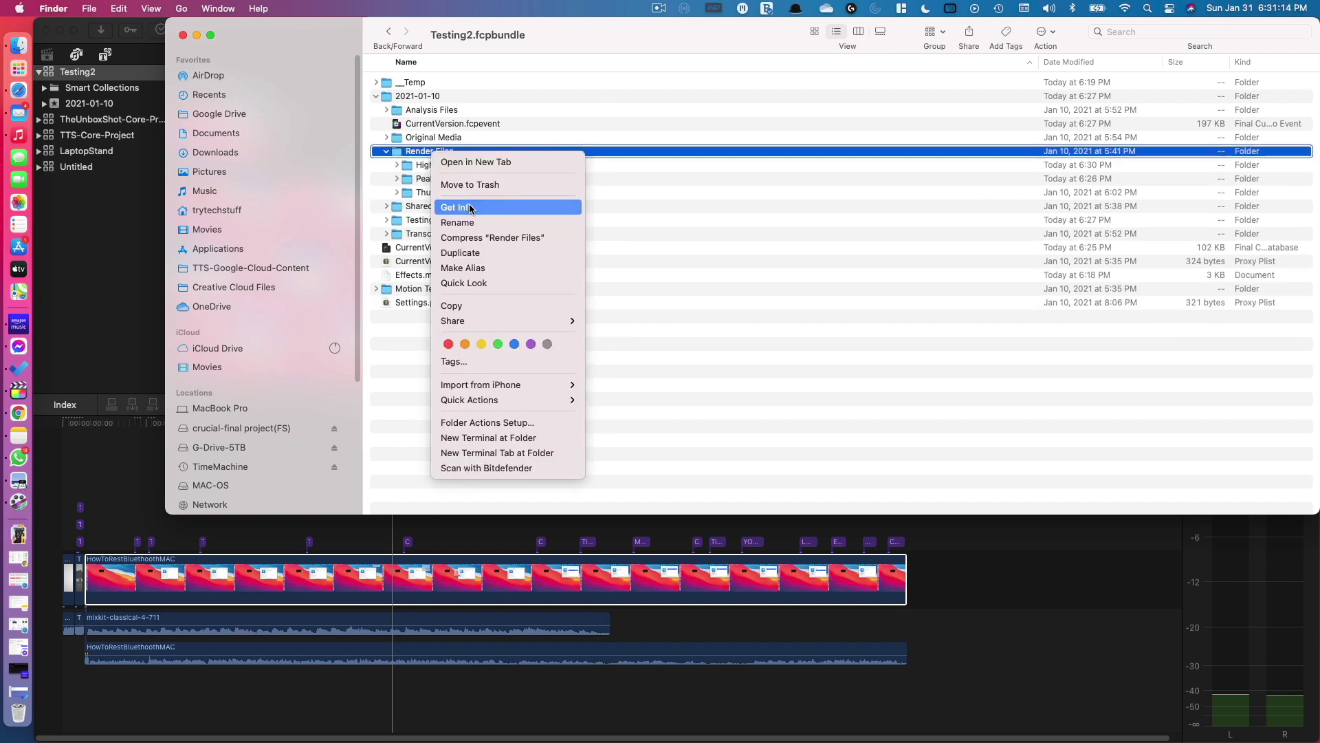
pyautogui.click(462, 206)
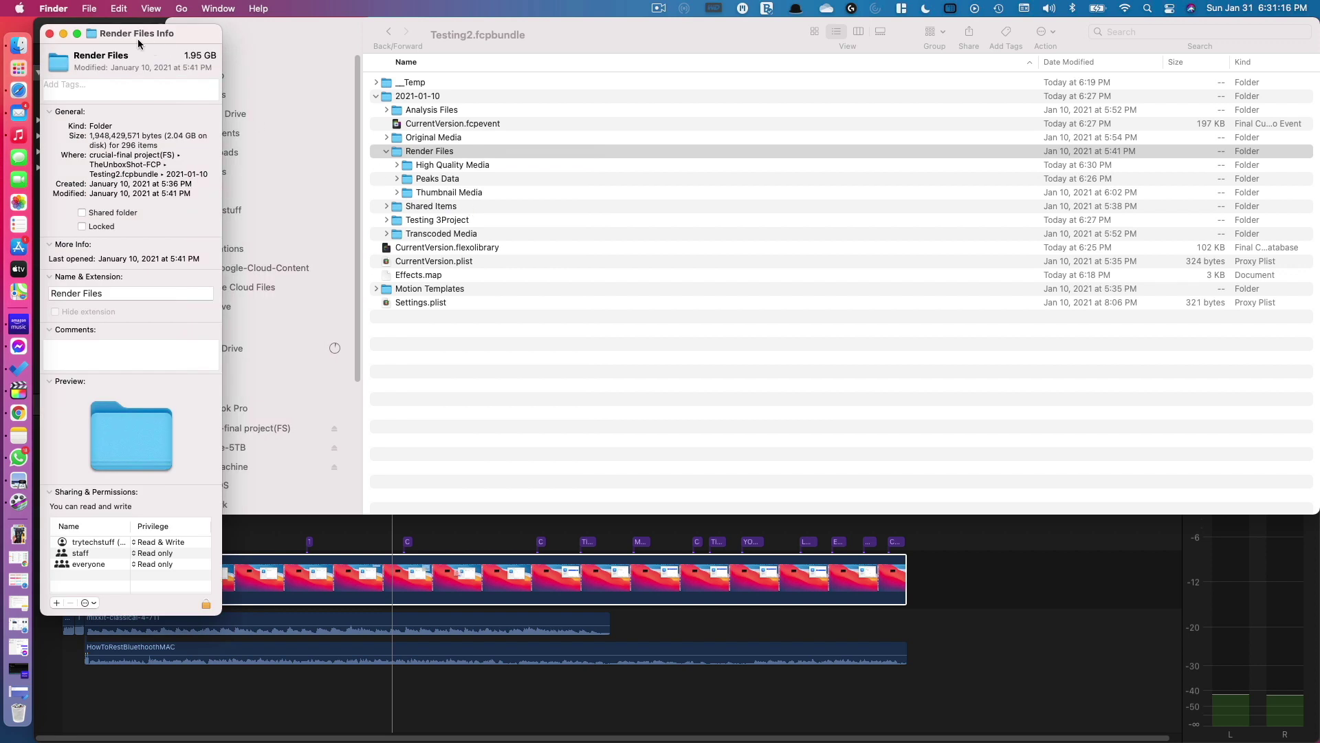
pyautogui.moveTo(139, 38); pyautogui.dragTo(817, 128)
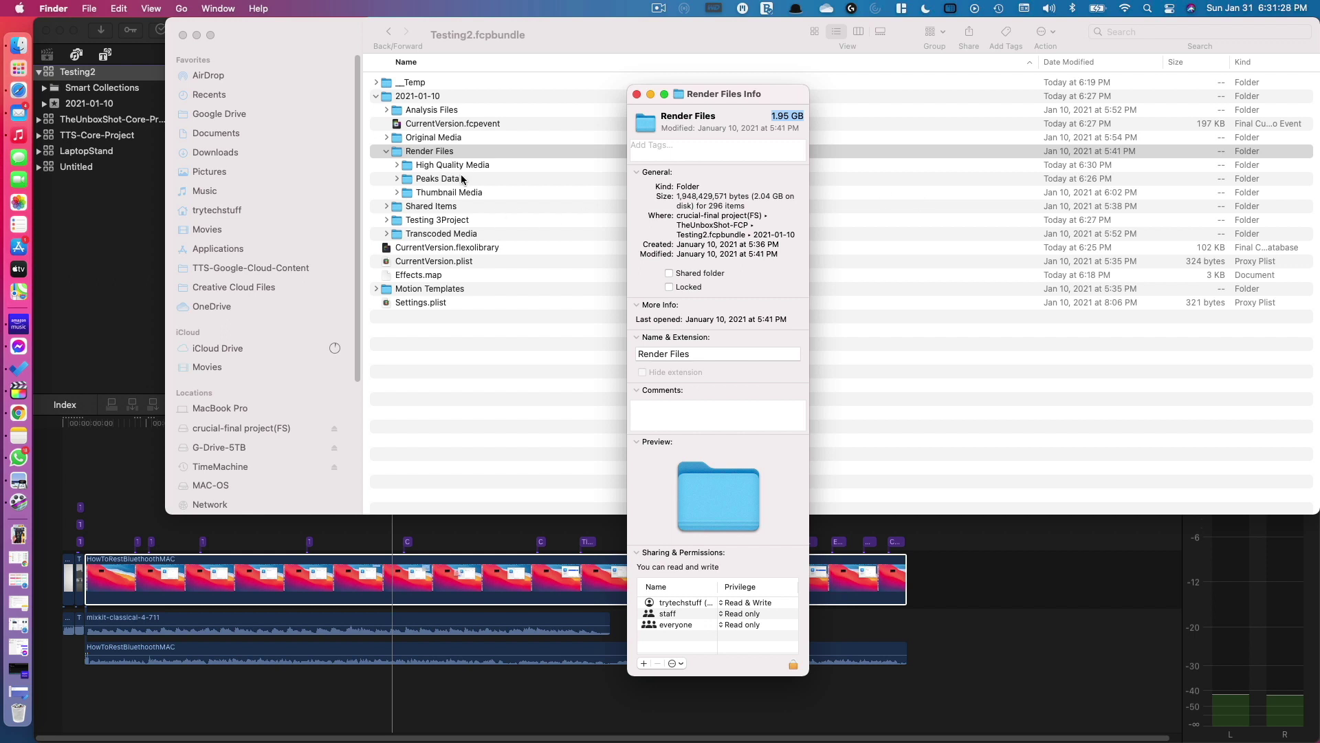
pyautogui.click(446, 151)
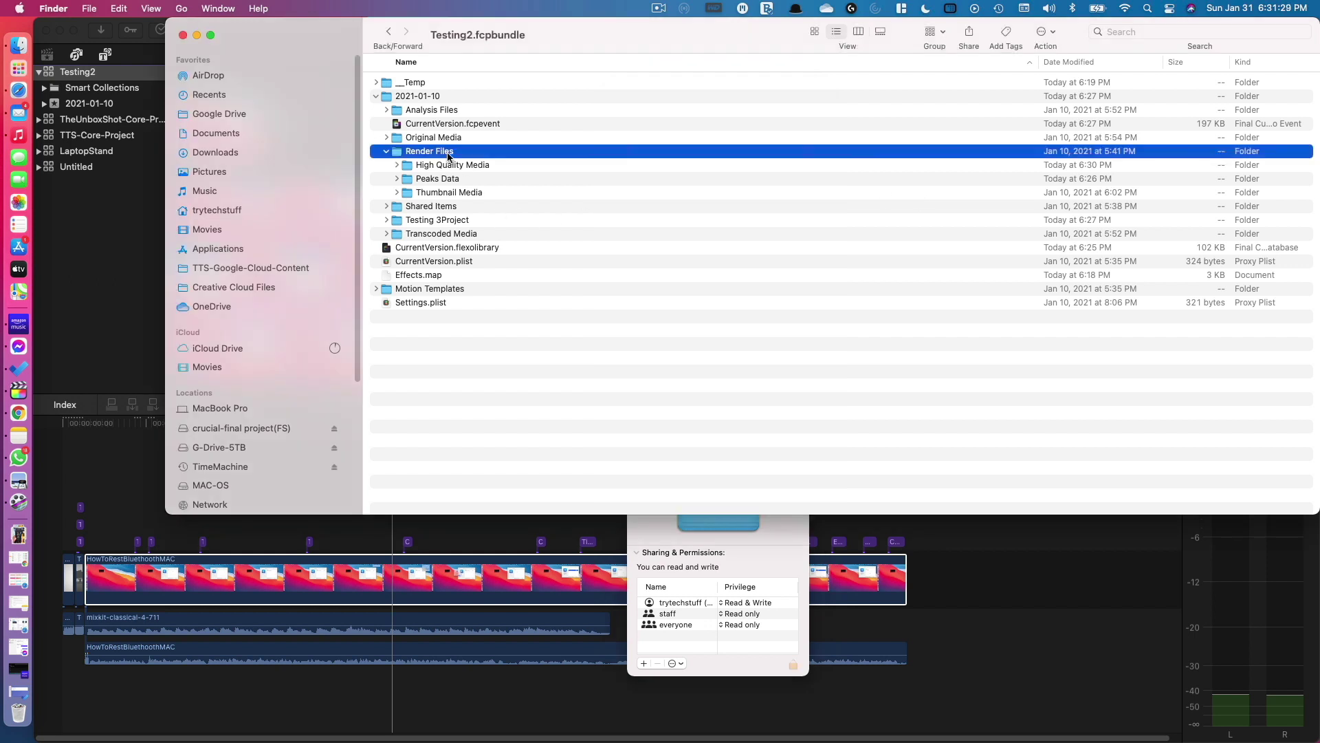
# - In column view, trash the High Quality Media, Peaks Data and Thumbnail Media folders, emptying Render Files
pyautogui.click(858, 31)
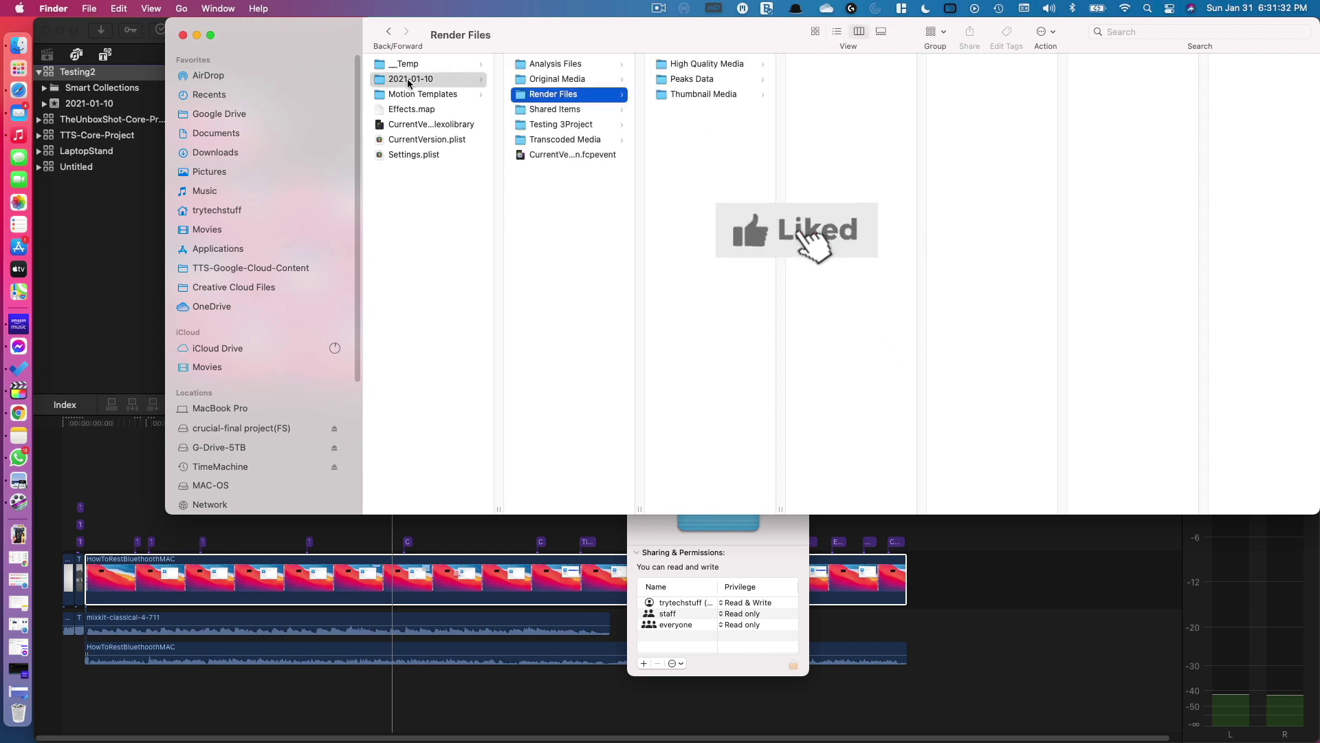
pyautogui.moveTo(715, 117); pyautogui.dragTo(708, 36)
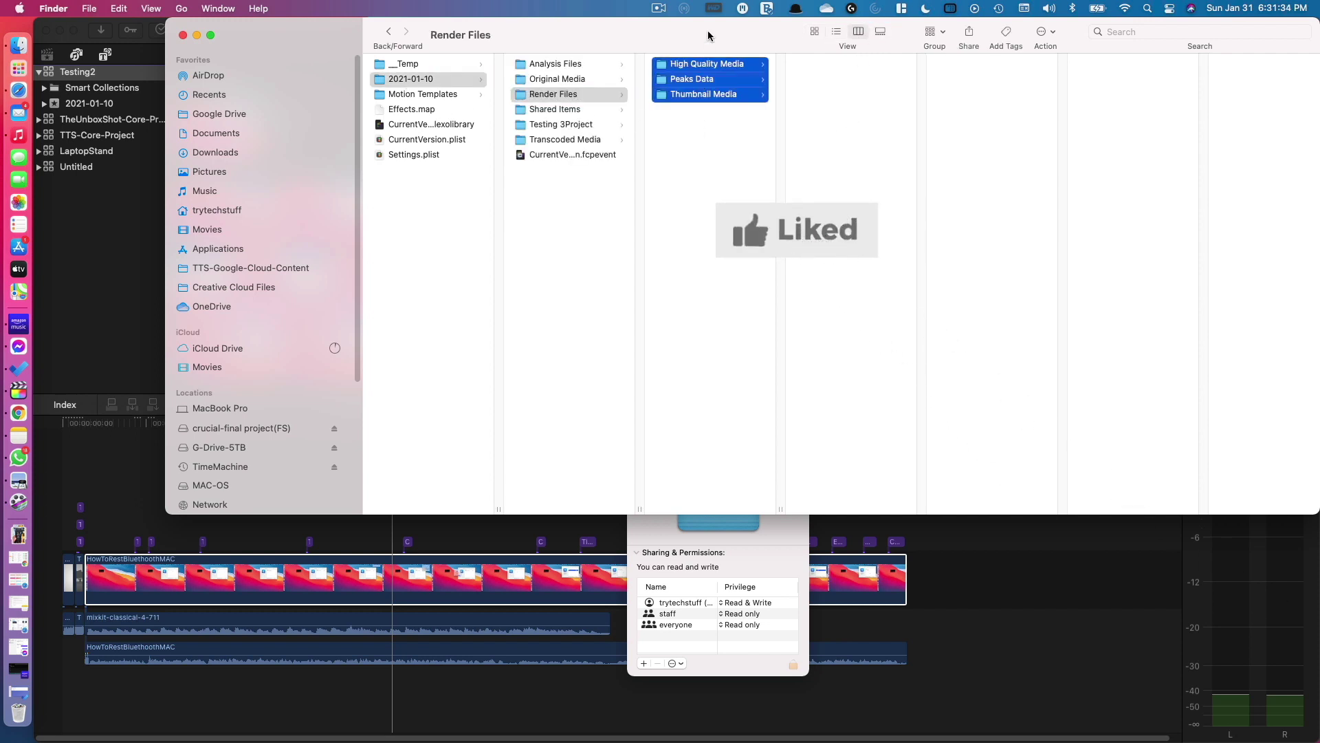
pyautogui.rightClick(719, 95)
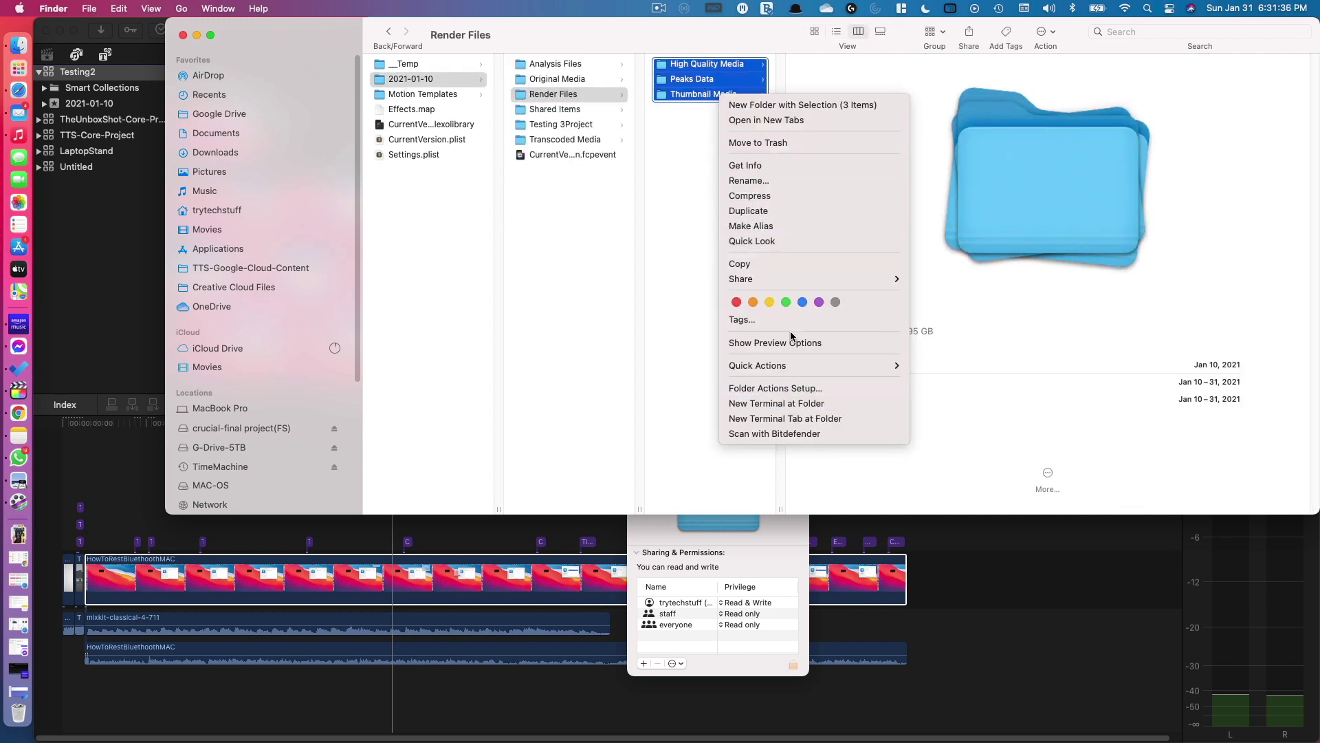
pyautogui.click(782, 143)
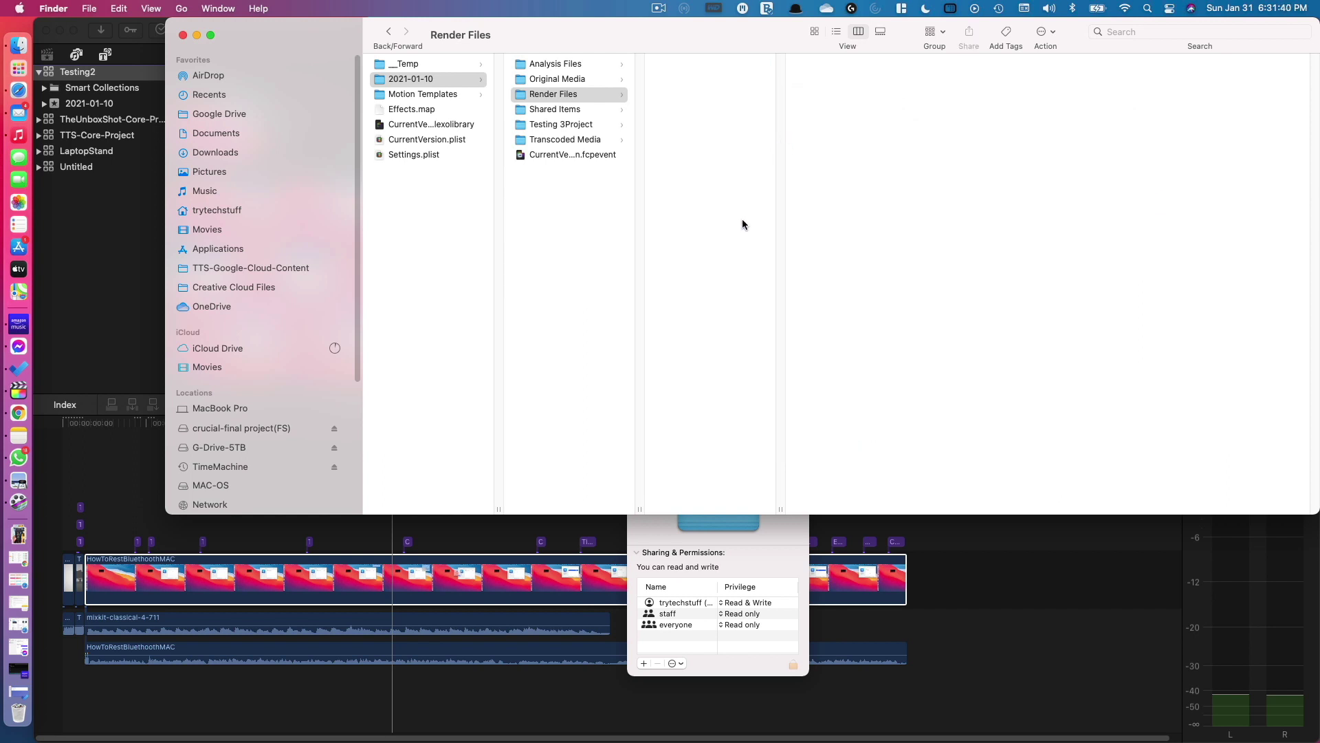
pyautogui.click(723, 174)
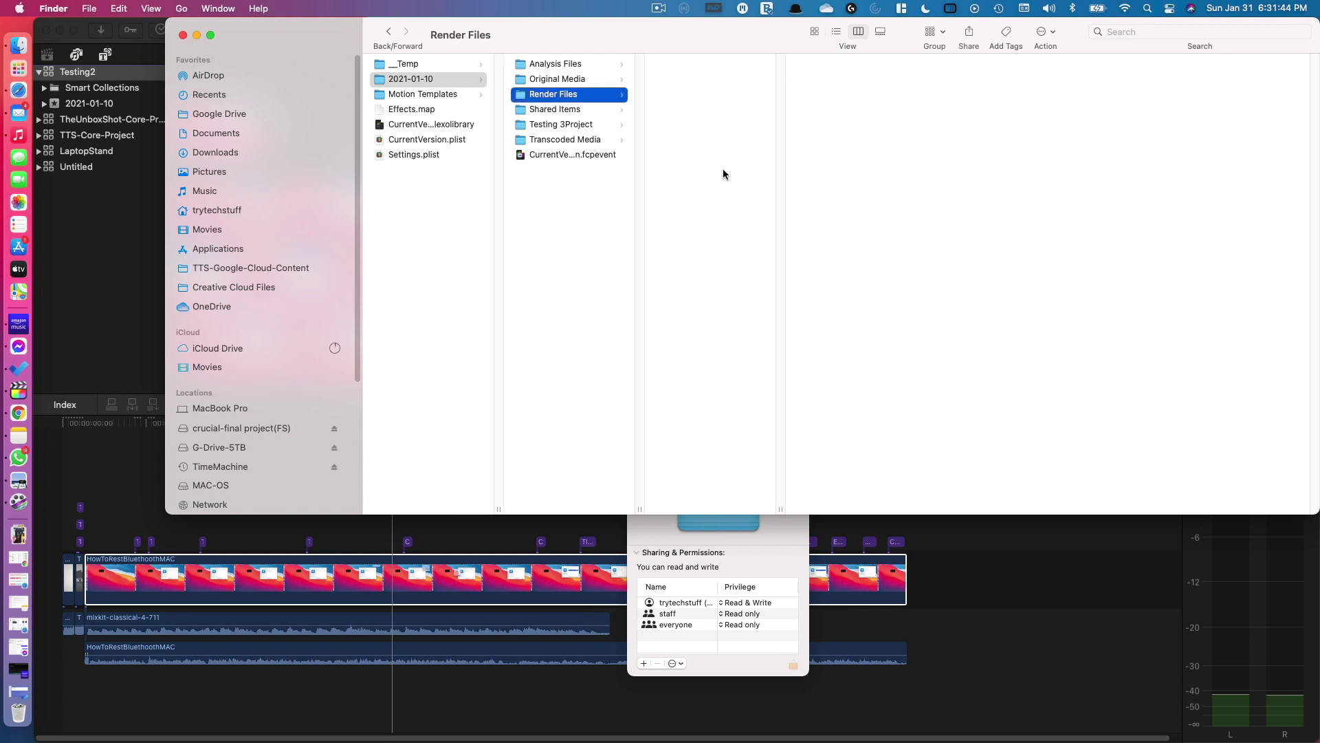
pyautogui.rightClick(706, 159)
# - Close the Finder window, return to Final Cut Pro and send the playhead to the project start
pyautogui.click(694, 126)
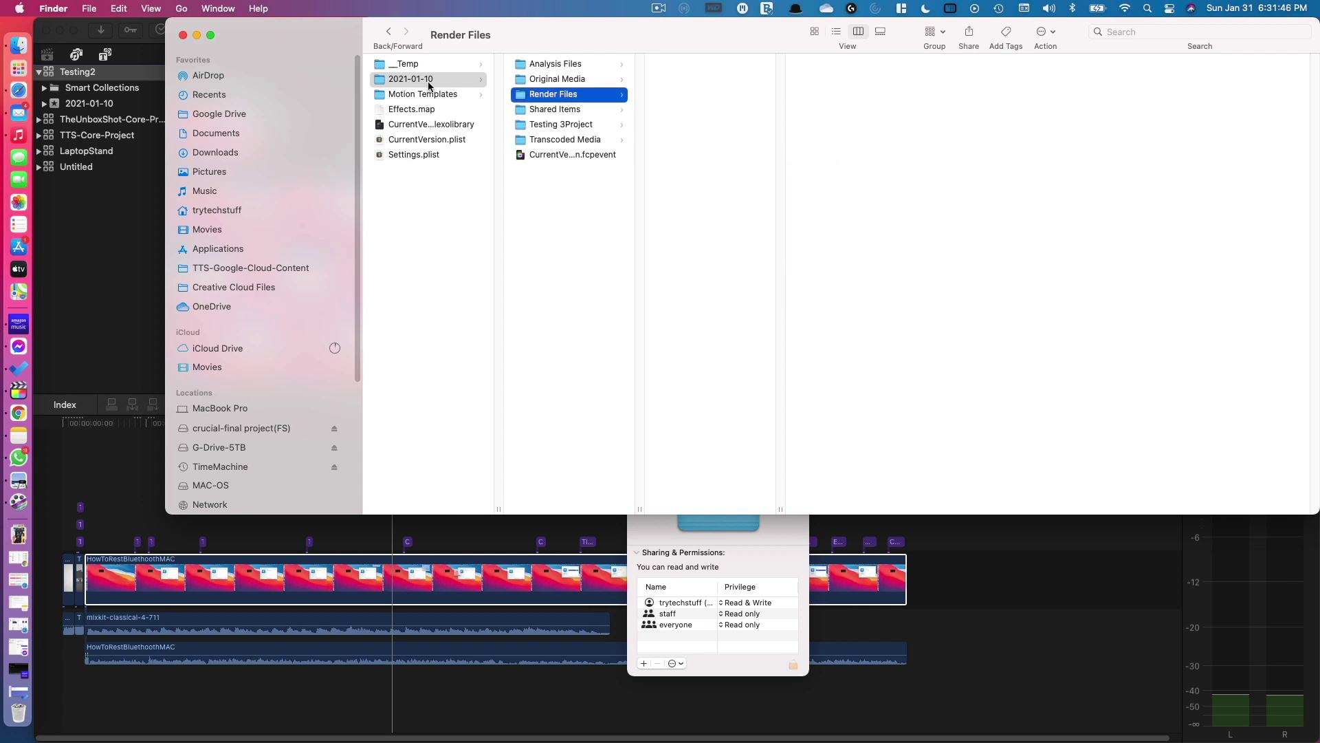
pyautogui.click(183, 35)
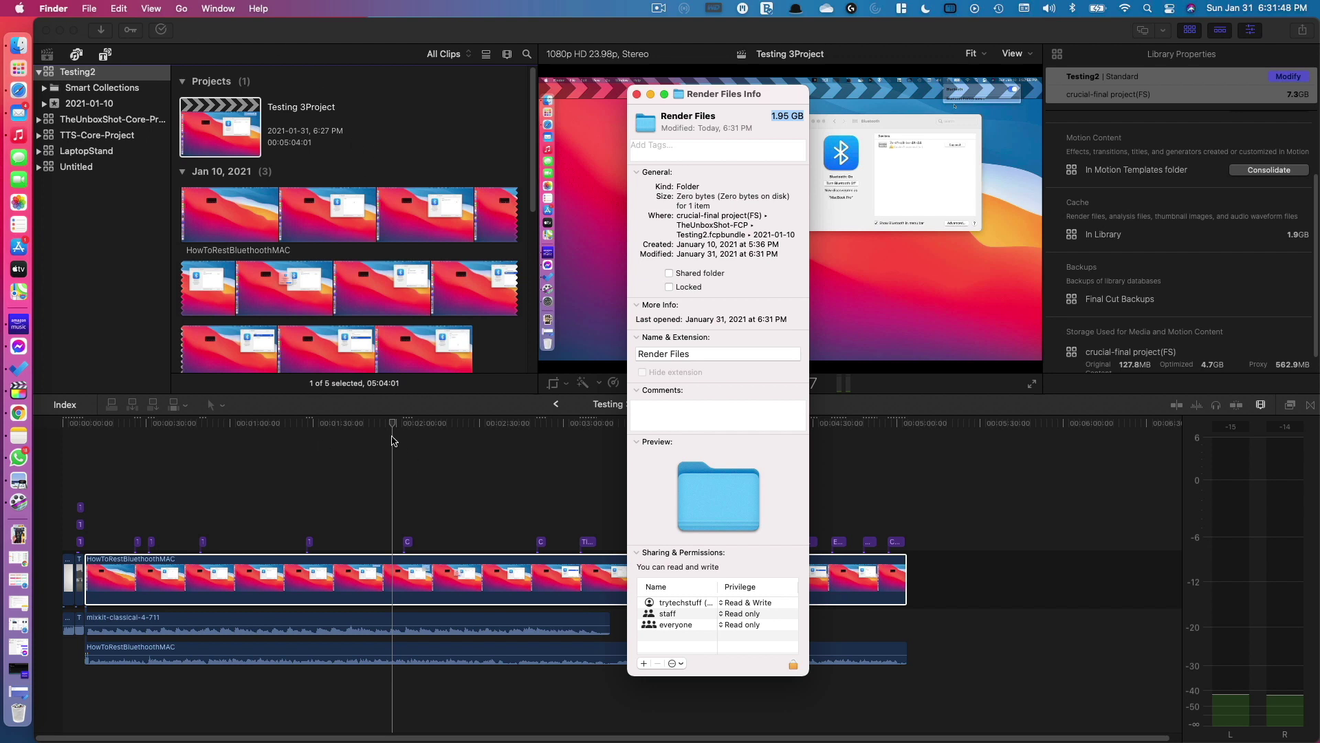
pyautogui.click(99, 446)
pyautogui.click(394, 577)
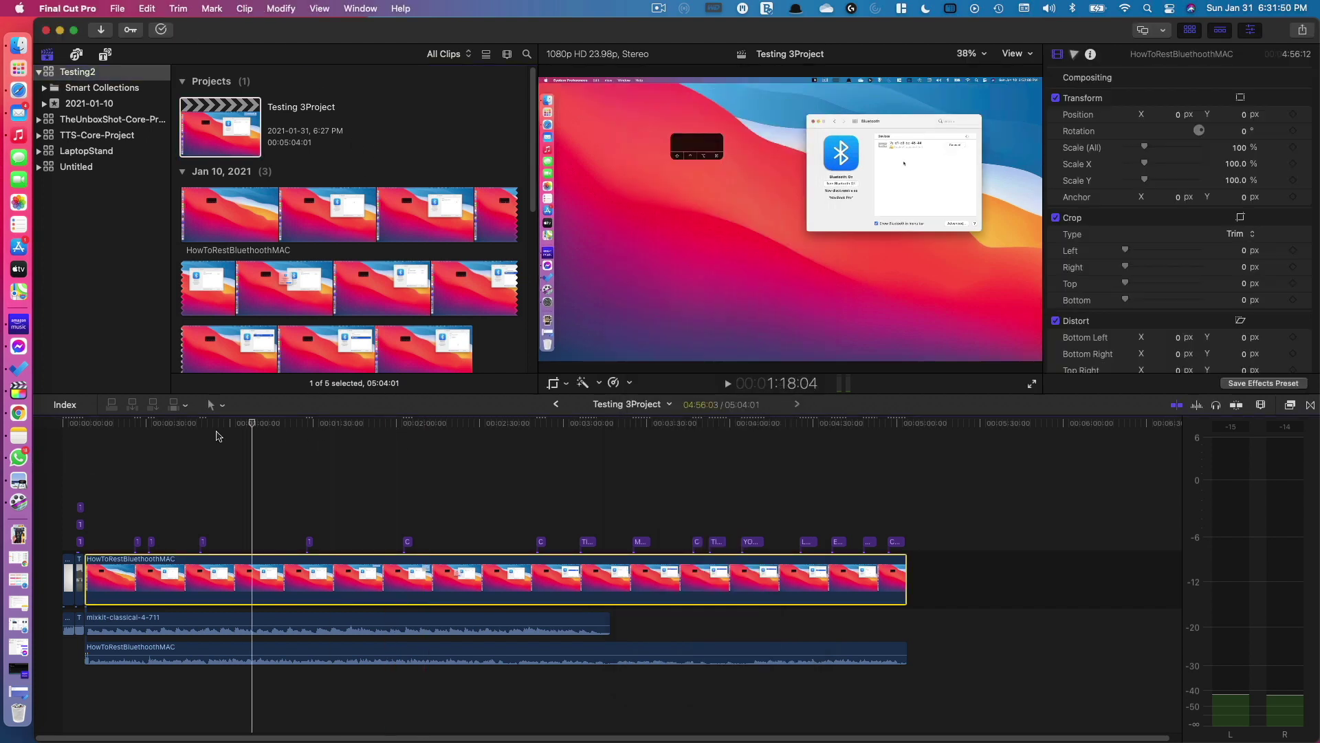
pyautogui.press('Home')
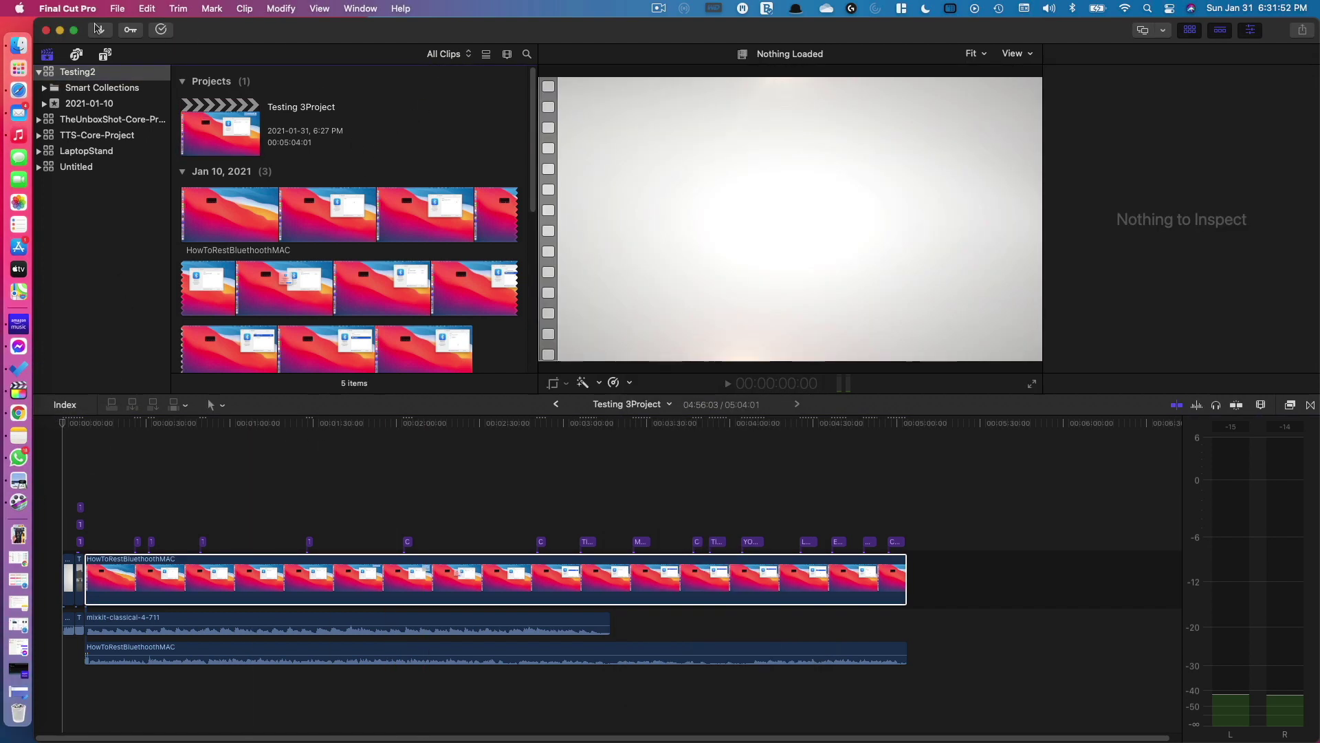
# - Enable Background render in Playback preferences and watch rendering in Background Tasks
pyautogui.click(80, 8)
pyautogui.click(68, 51)
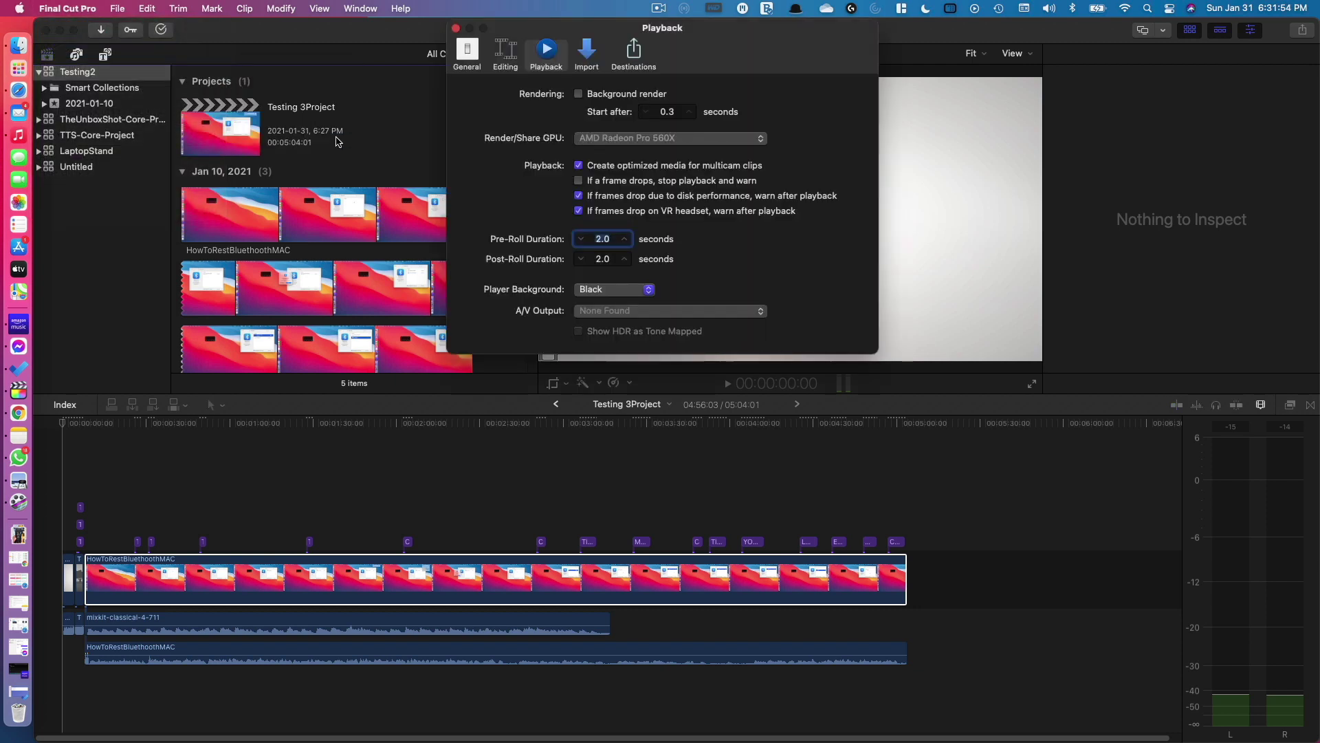
pyautogui.click(578, 94)
pyautogui.click(455, 29)
pyautogui.click(162, 31)
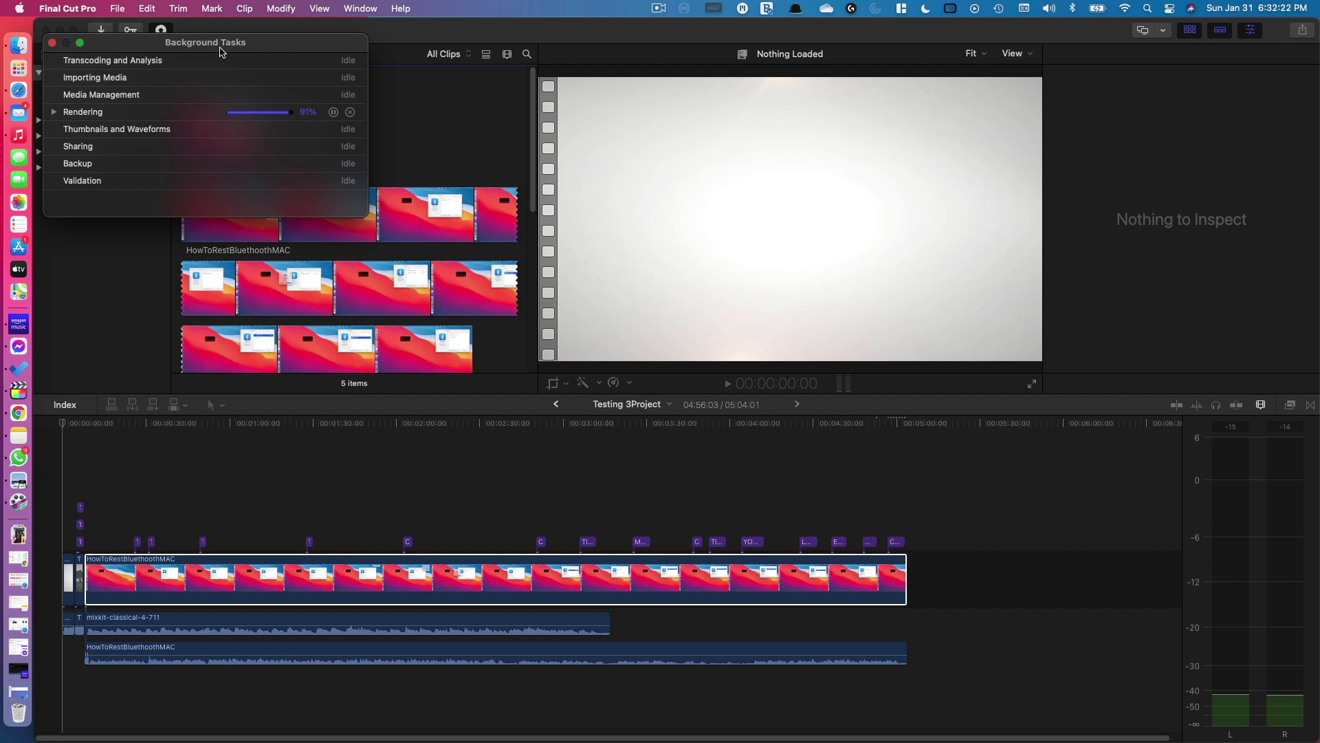
# - Close Background Tasks, play the project from about 0:21, then pause it near 2:17
pyautogui.moveTo(221, 45); pyautogui.dragTo(689, 114)
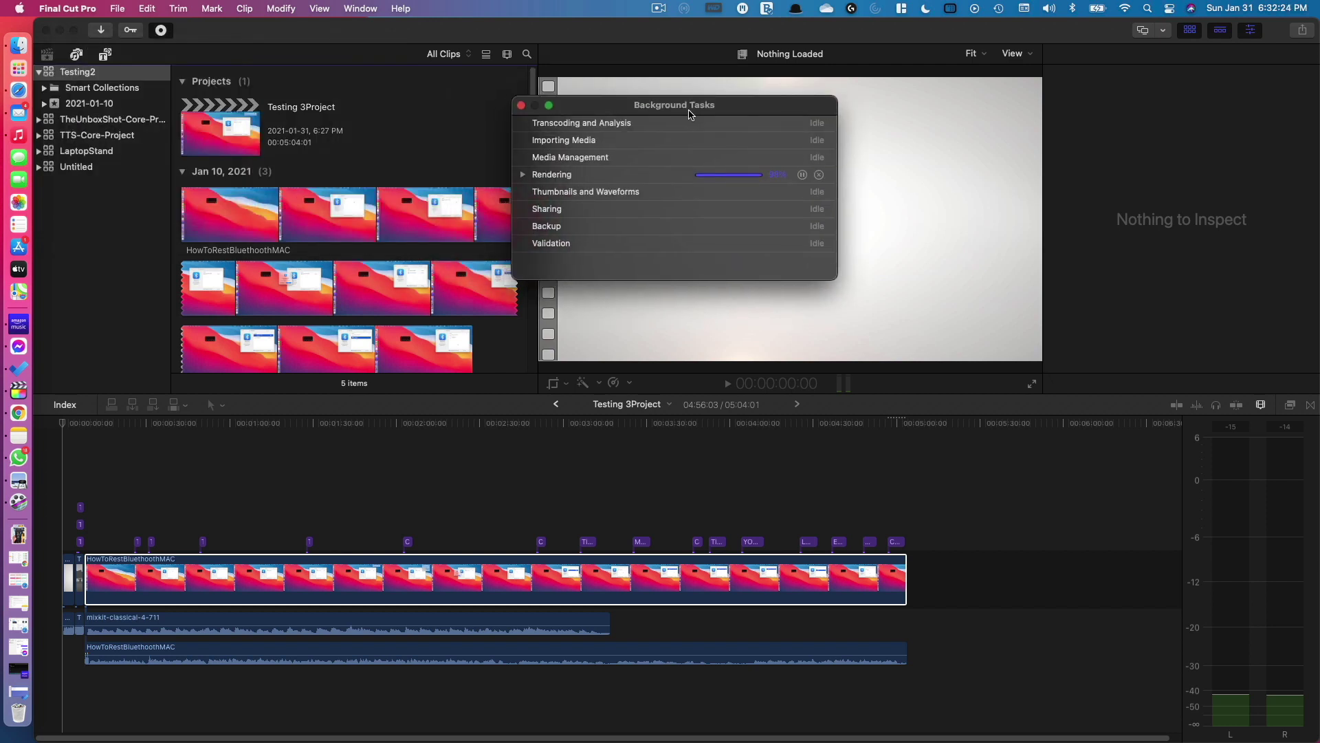
pyautogui.click(522, 106)
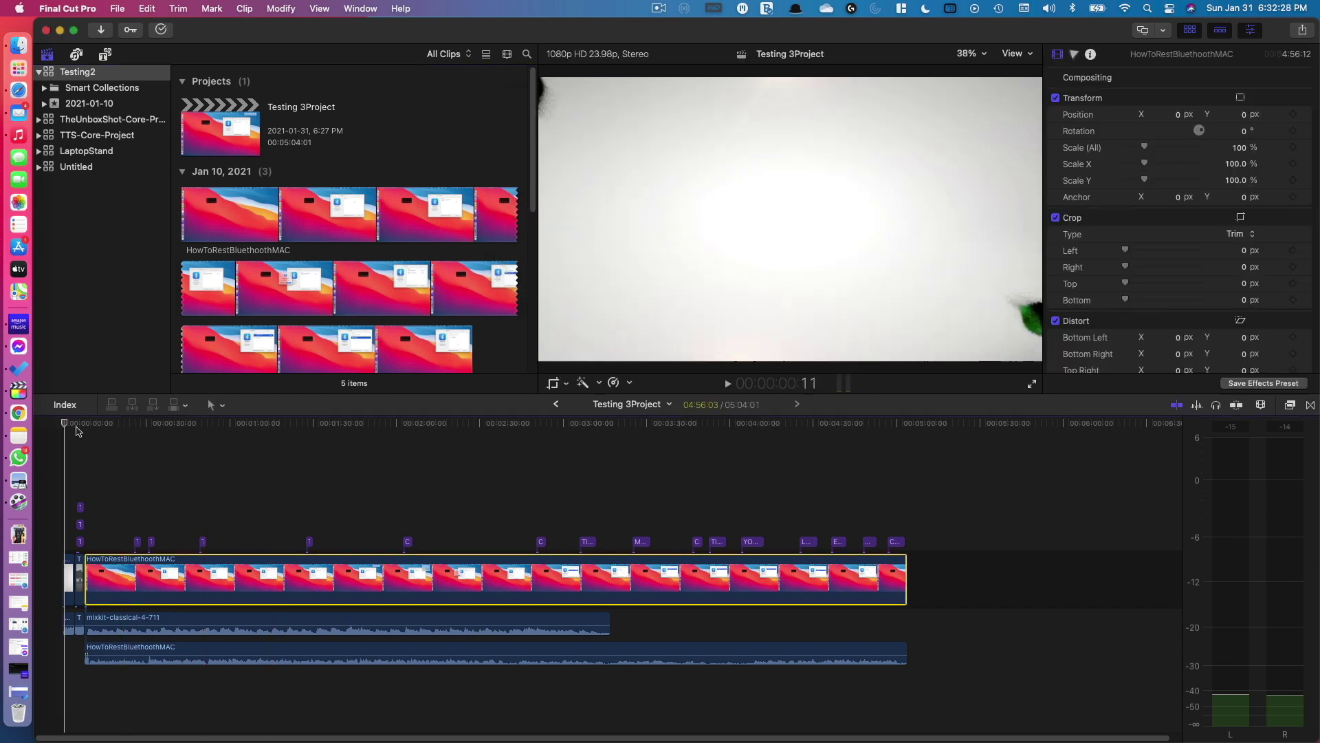
pyautogui.click(123, 423)
pyautogui.click(727, 384)
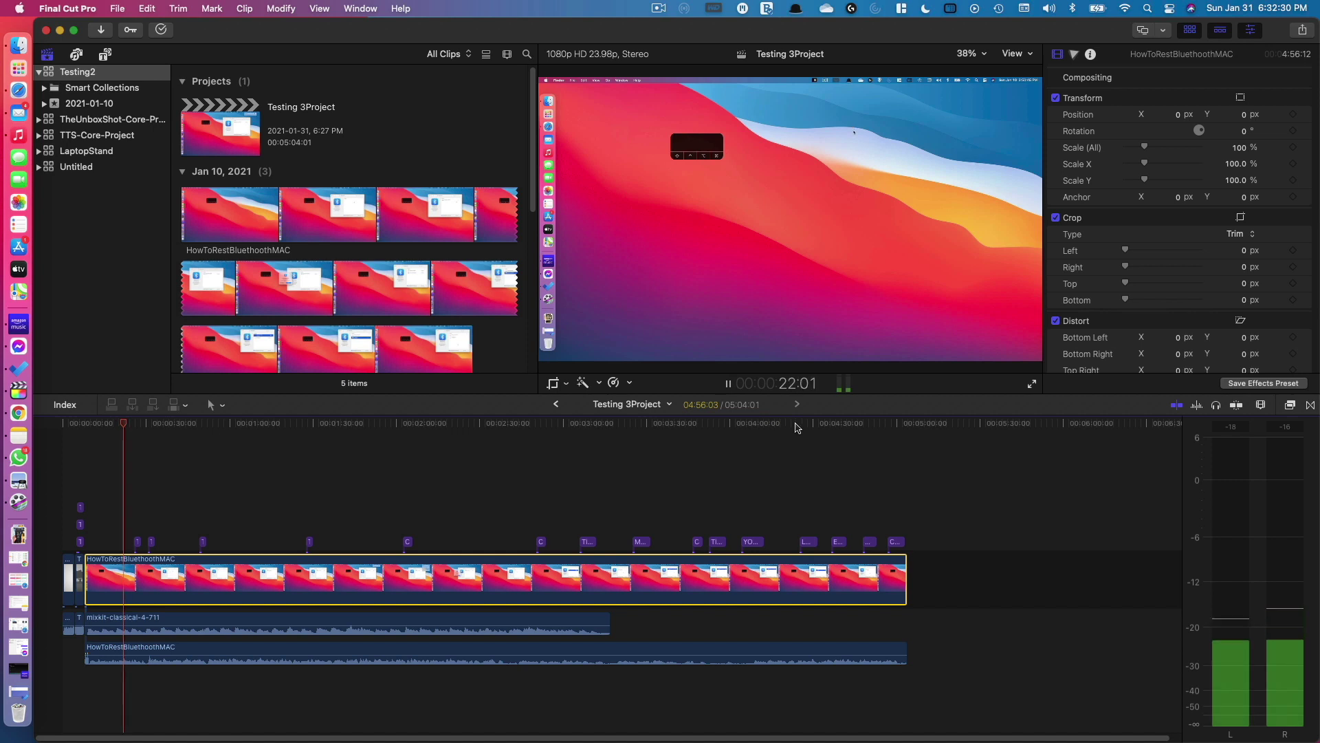
pyautogui.click(446, 423)
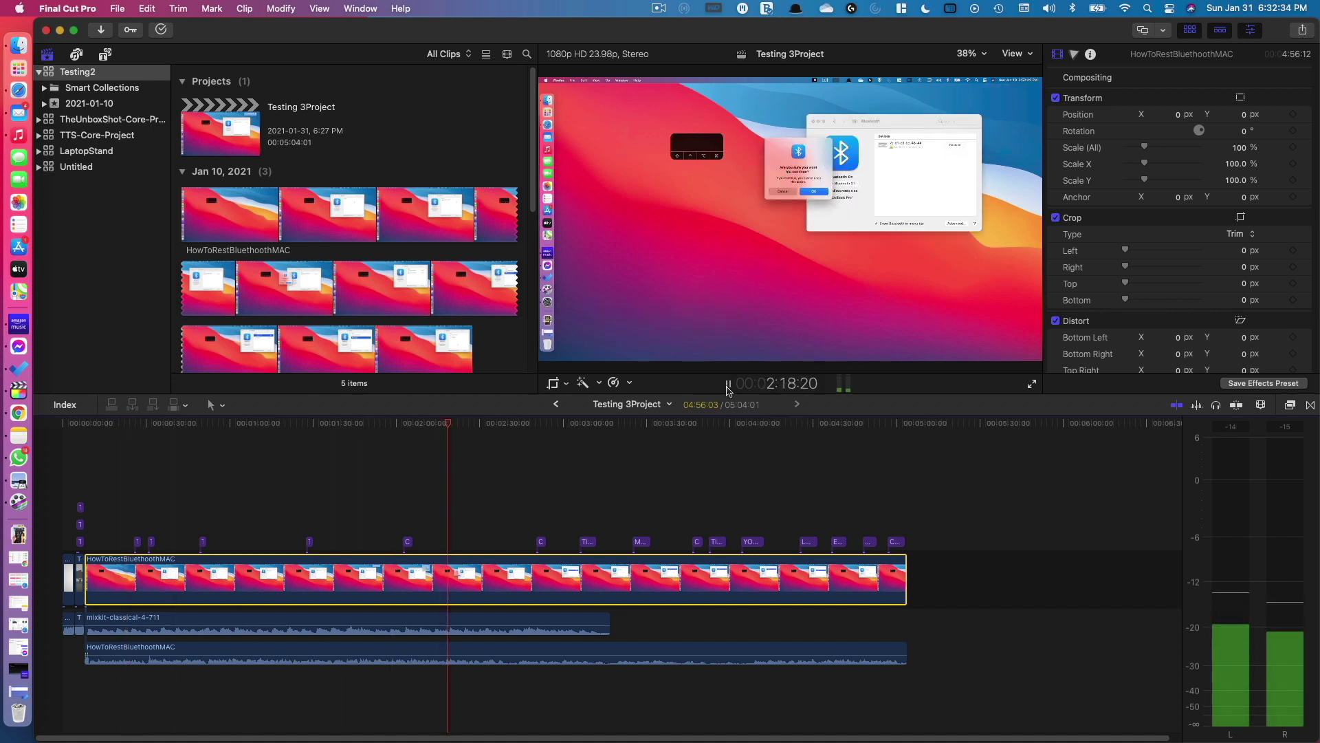
pyautogui.click(728, 383)
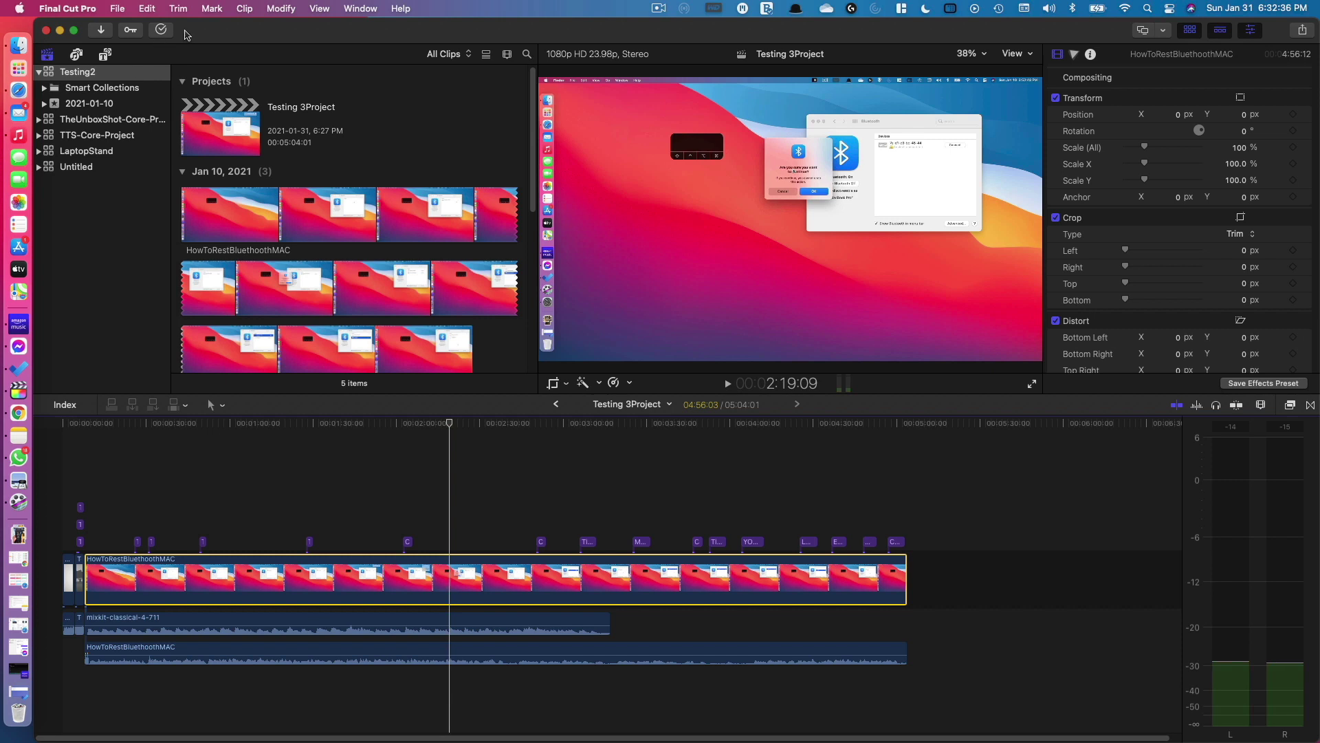
# - Reveal the Testing2 bundle in Finder and open 2021-01-10 > Render Files > High Quality Media
pyautogui.rightClick(87, 76)
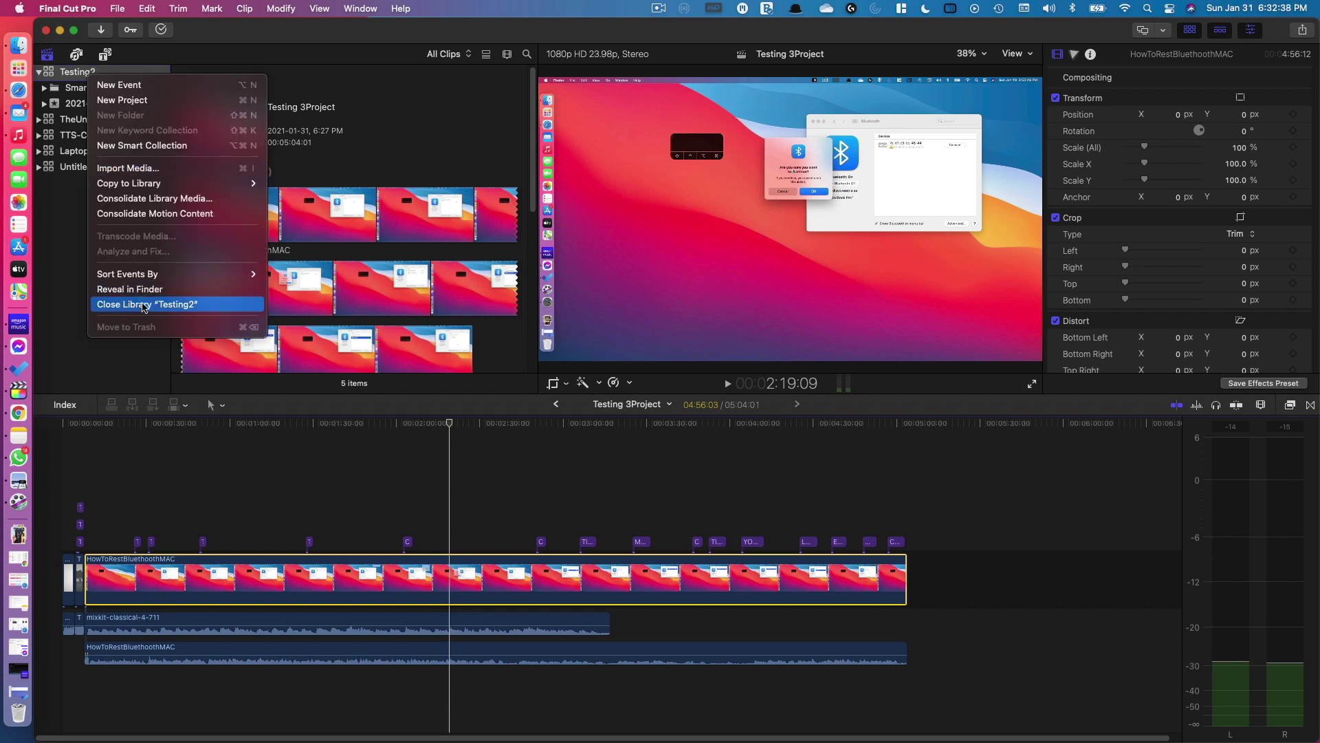
pyautogui.click(157, 296)
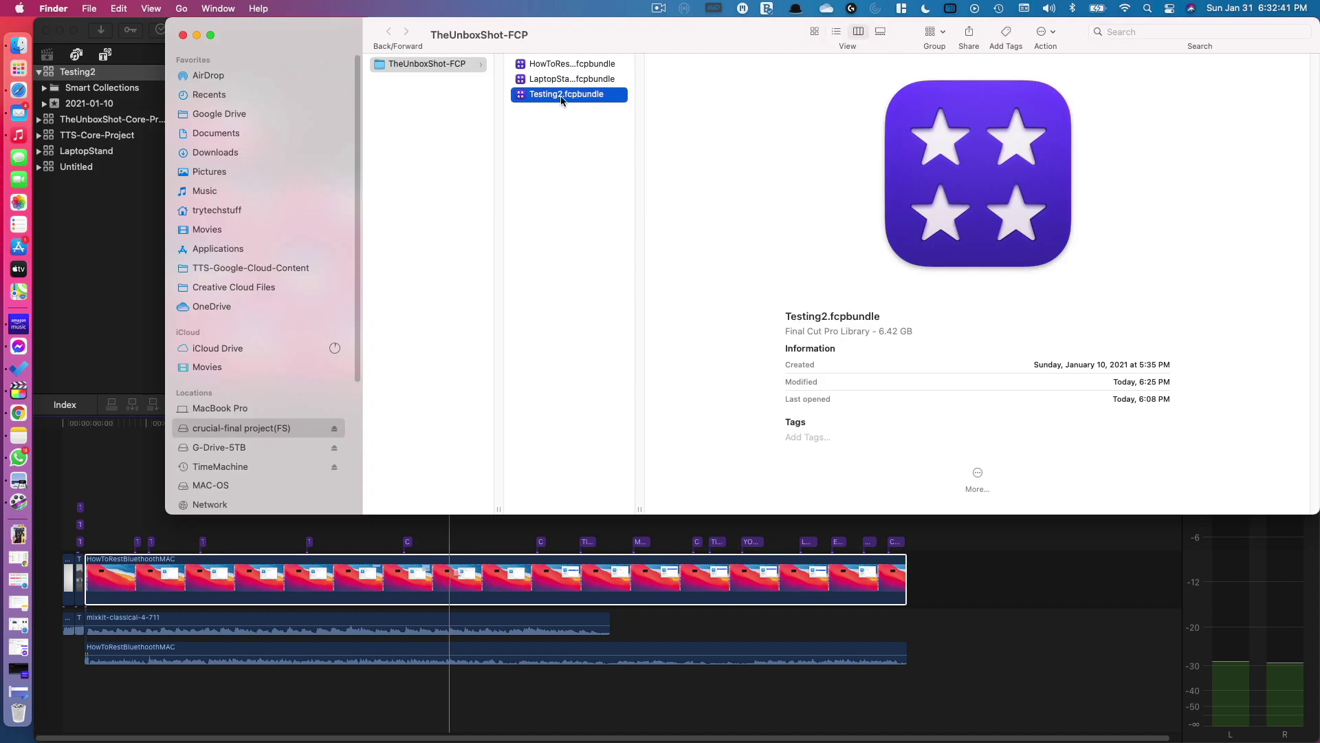
pyautogui.rightClick(561, 101)
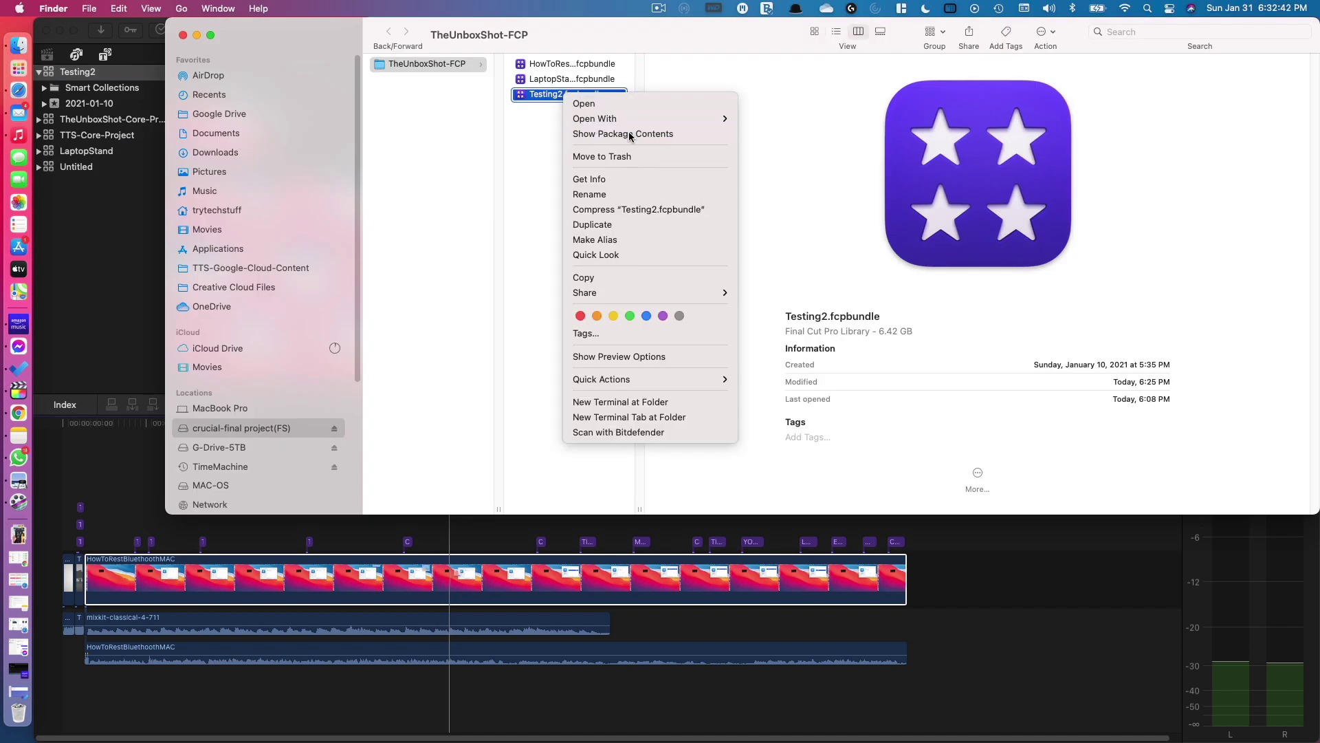
pyautogui.click(626, 135)
pyautogui.click(417, 80)
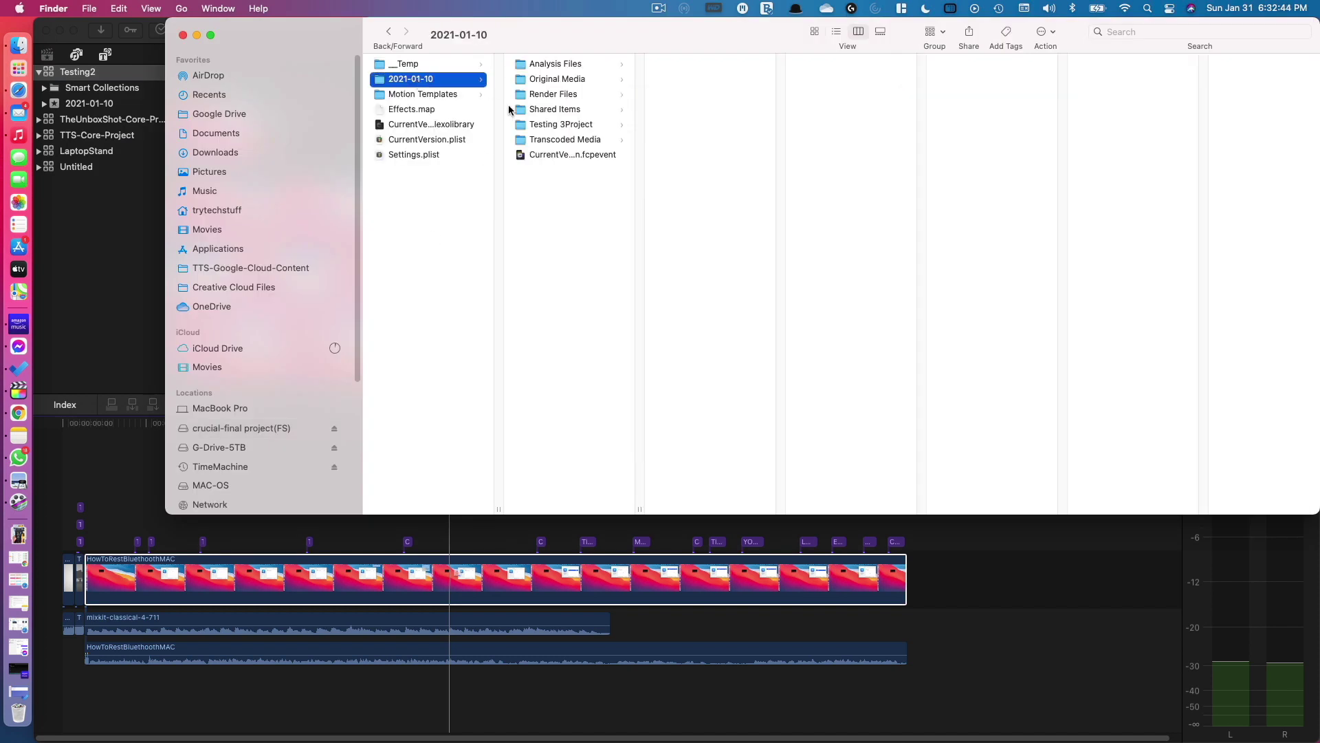
pyautogui.click(561, 97)
pyautogui.click(695, 65)
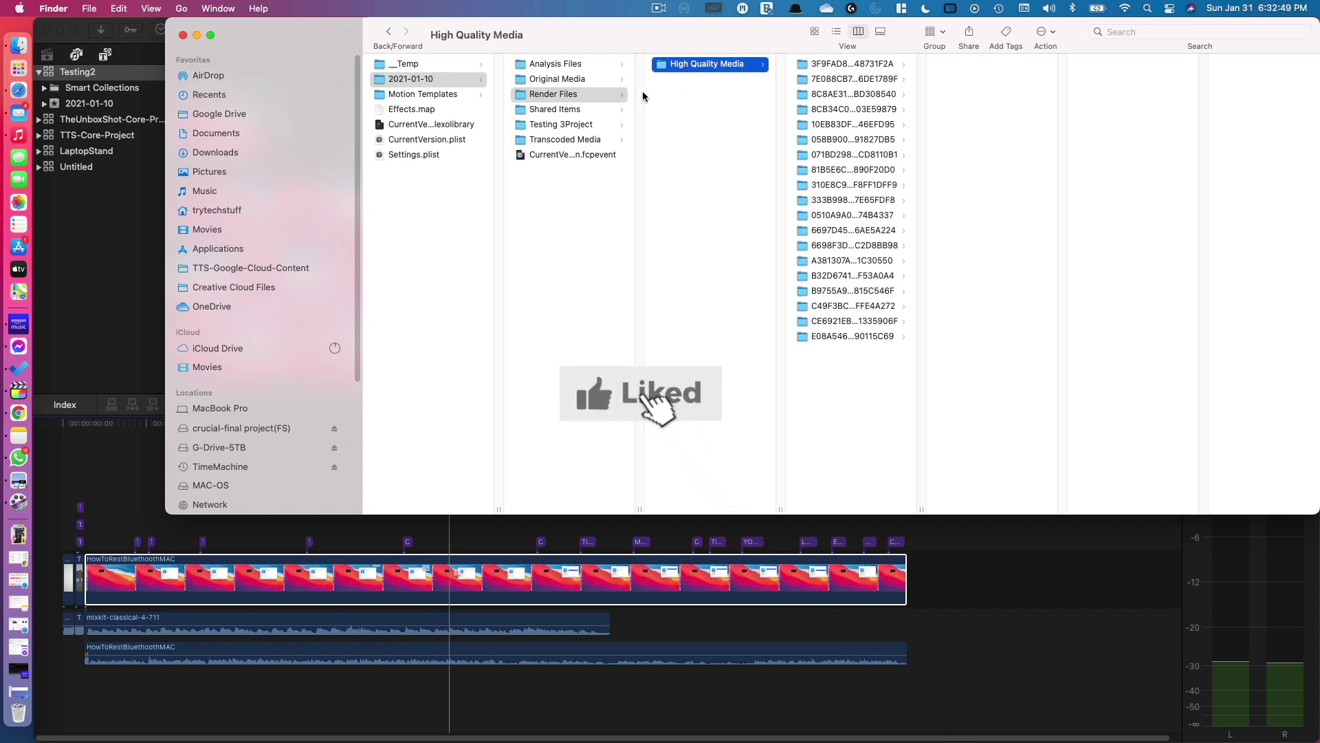
# - Get Info on High Quality Media (1.03 GB), then close the Info and Finder windows
pyautogui.rightClick(696, 66)
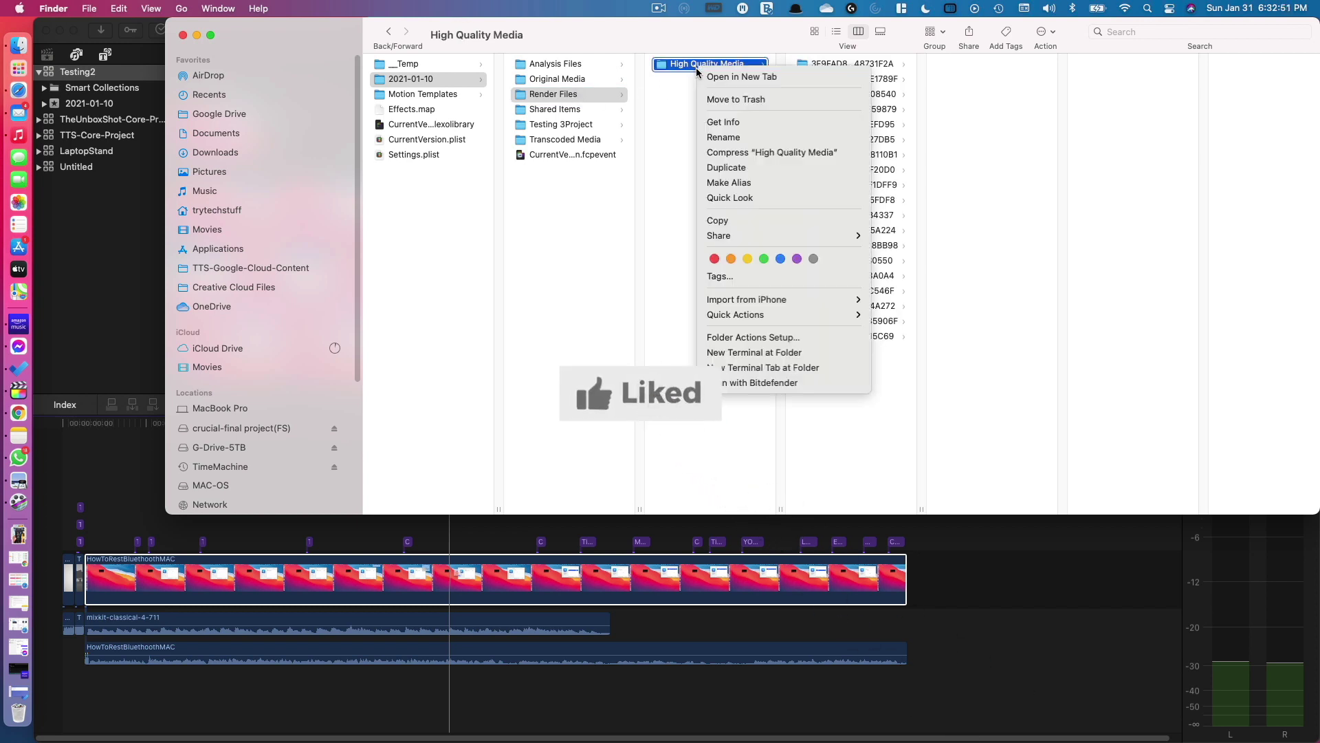
pyautogui.click(765, 123)
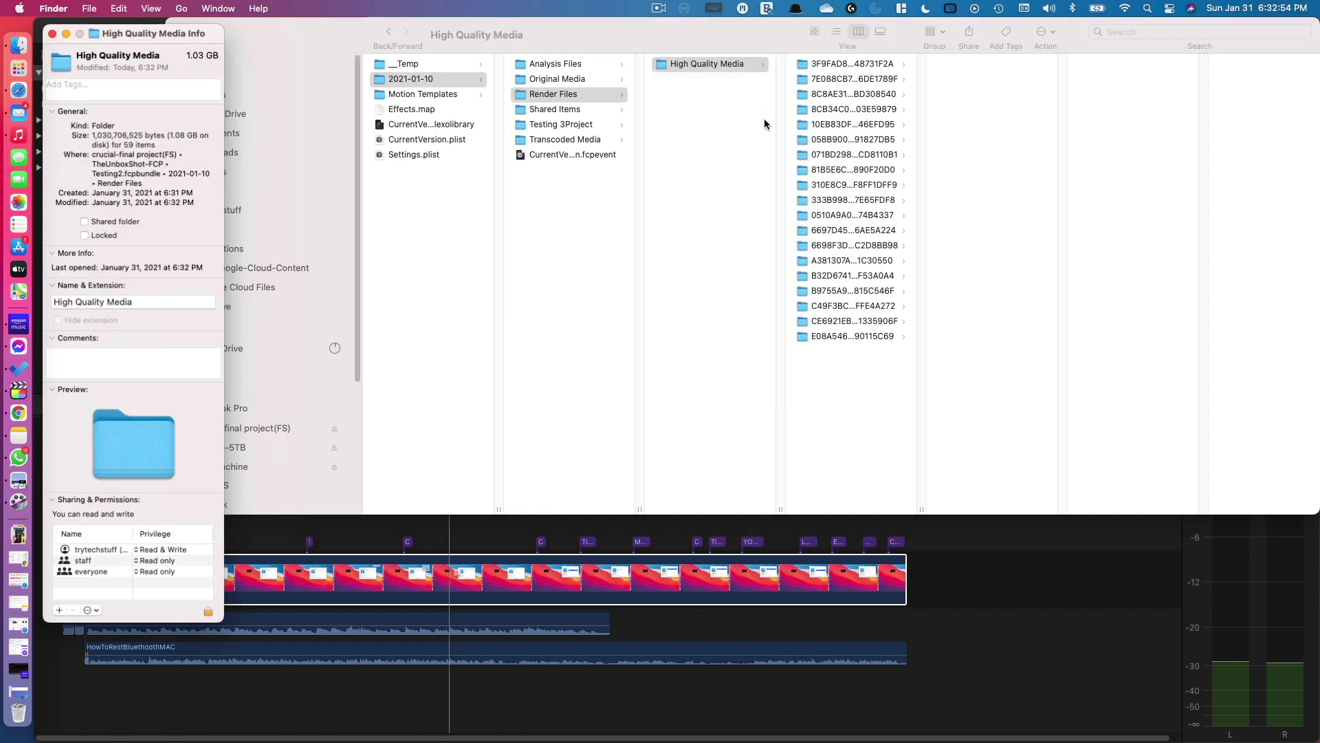
pyautogui.moveTo(96, 36); pyautogui.dragTo(701, 114)
pyautogui.moveTo(793, 134); pyautogui.dragTo(857, 138)
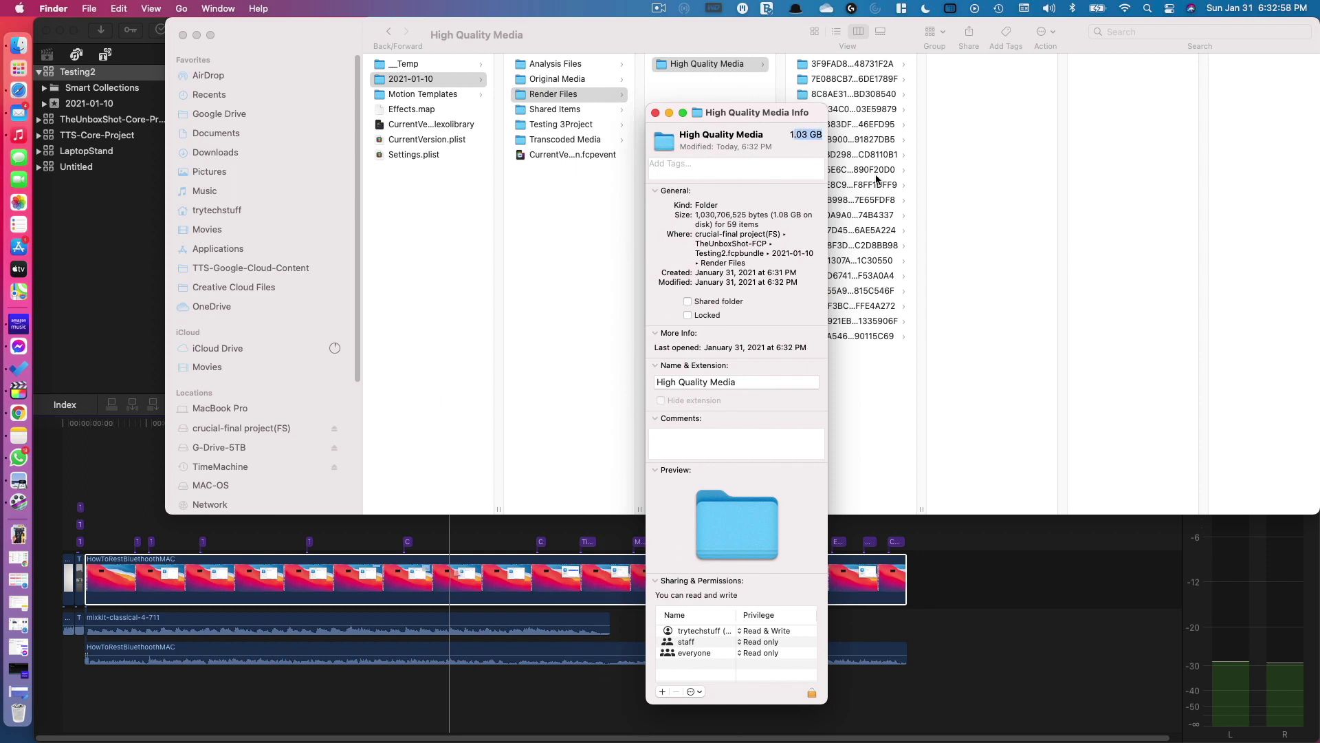
pyautogui.click(656, 112)
pyautogui.click(184, 37)
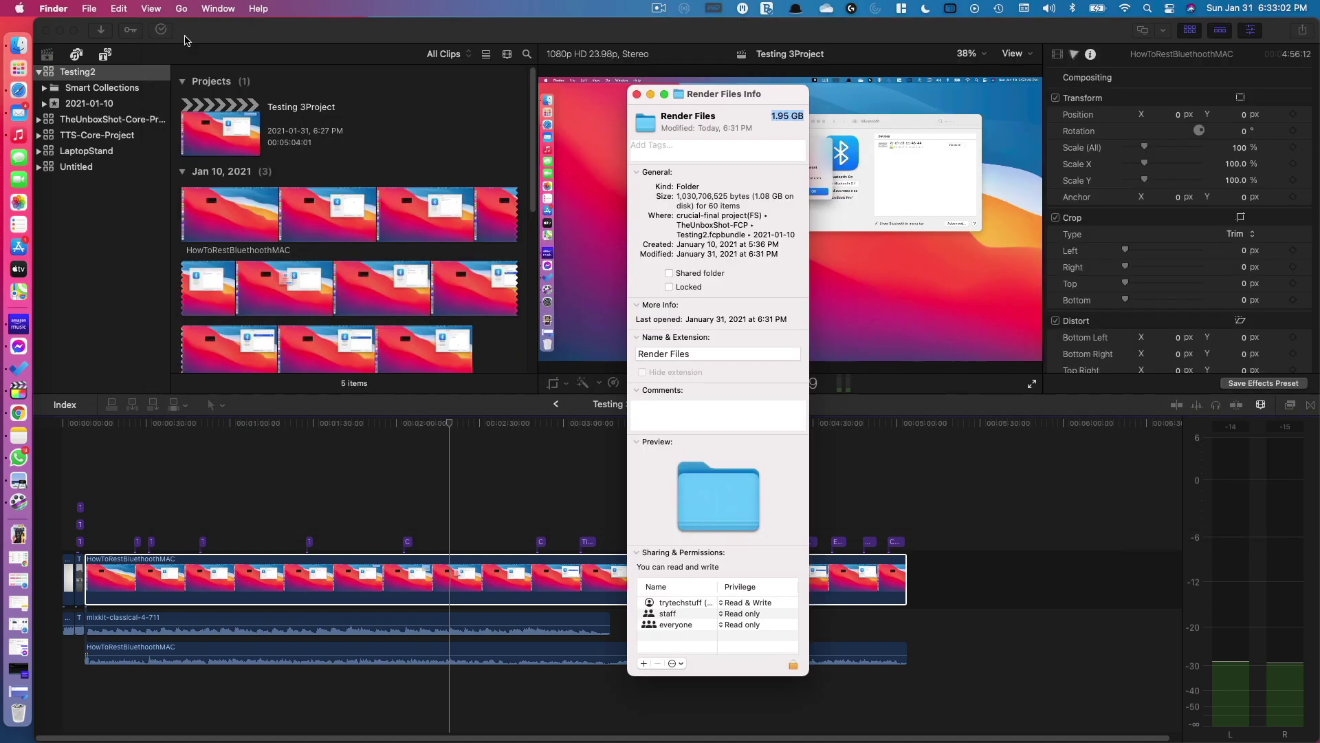
pyautogui.press('cmd+w')
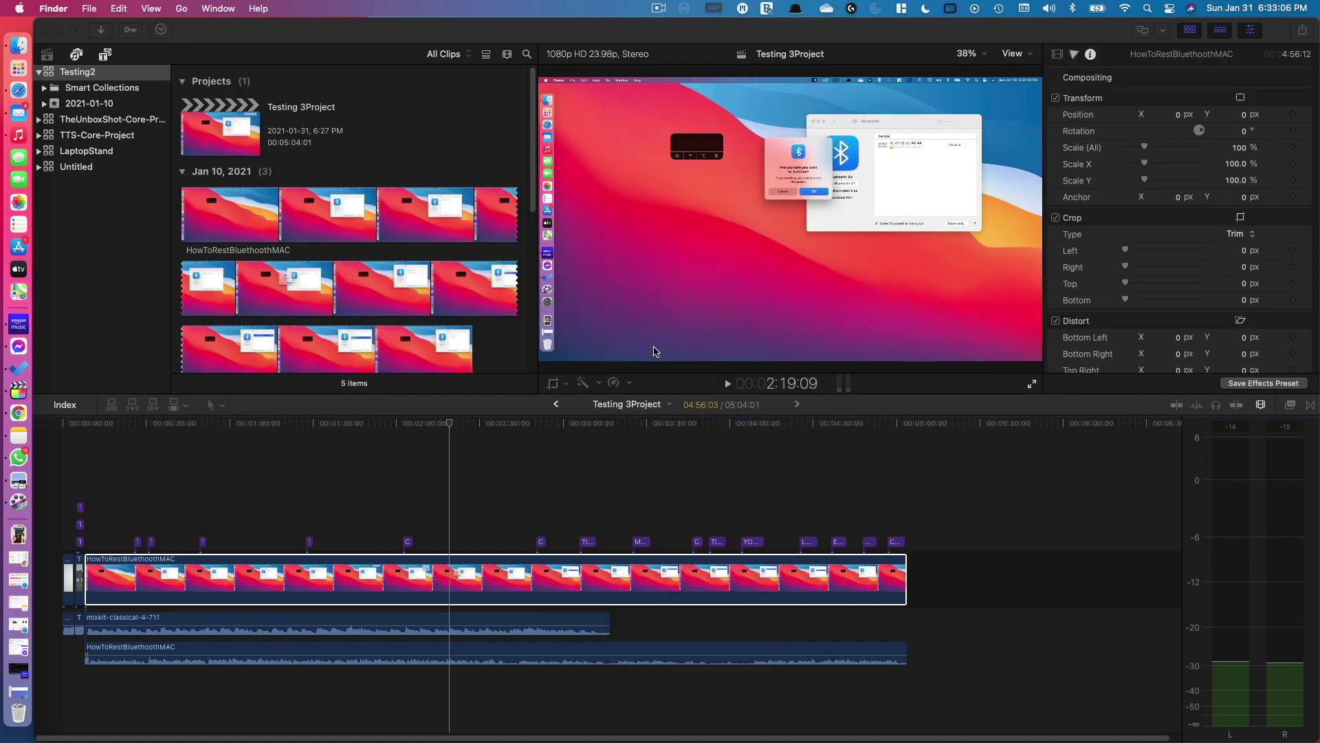
pyautogui.click(451, 427)
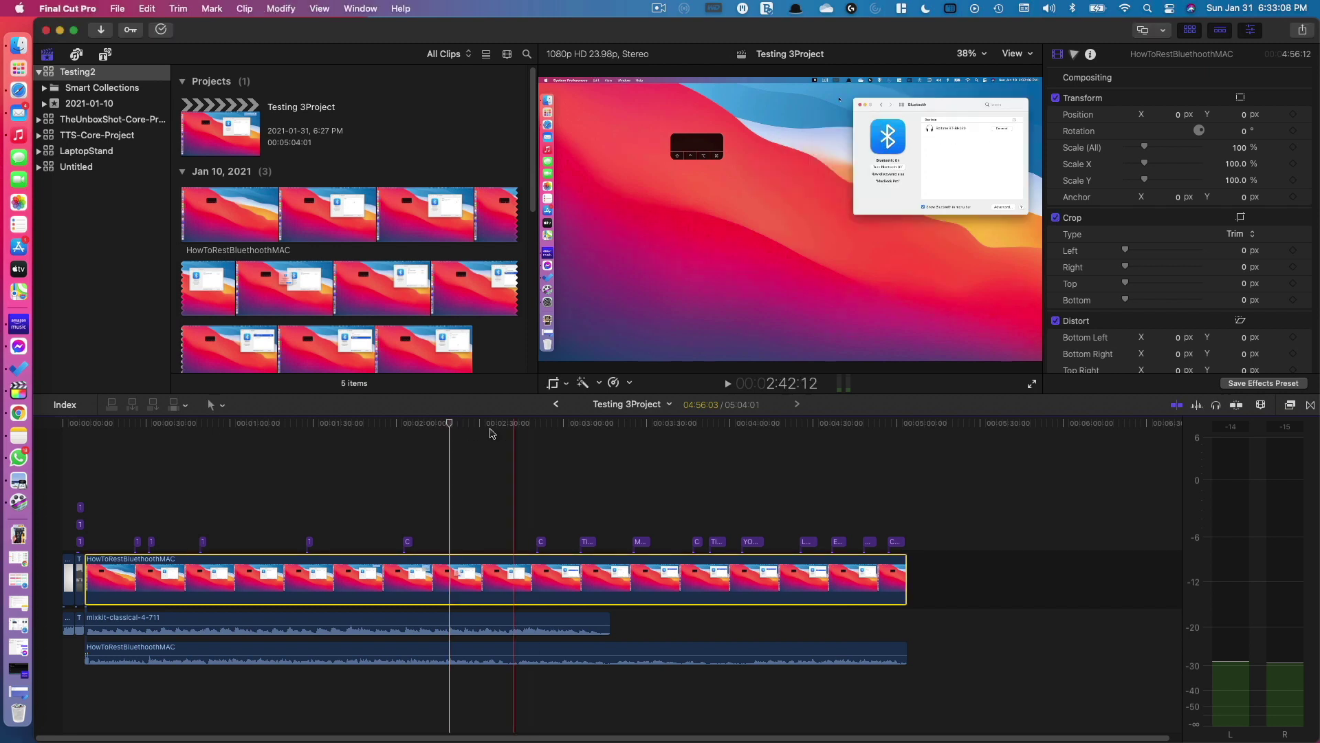
pyautogui.click(509, 432)
pyautogui.moveTo(517, 436); pyautogui.dragTo(585, 490)
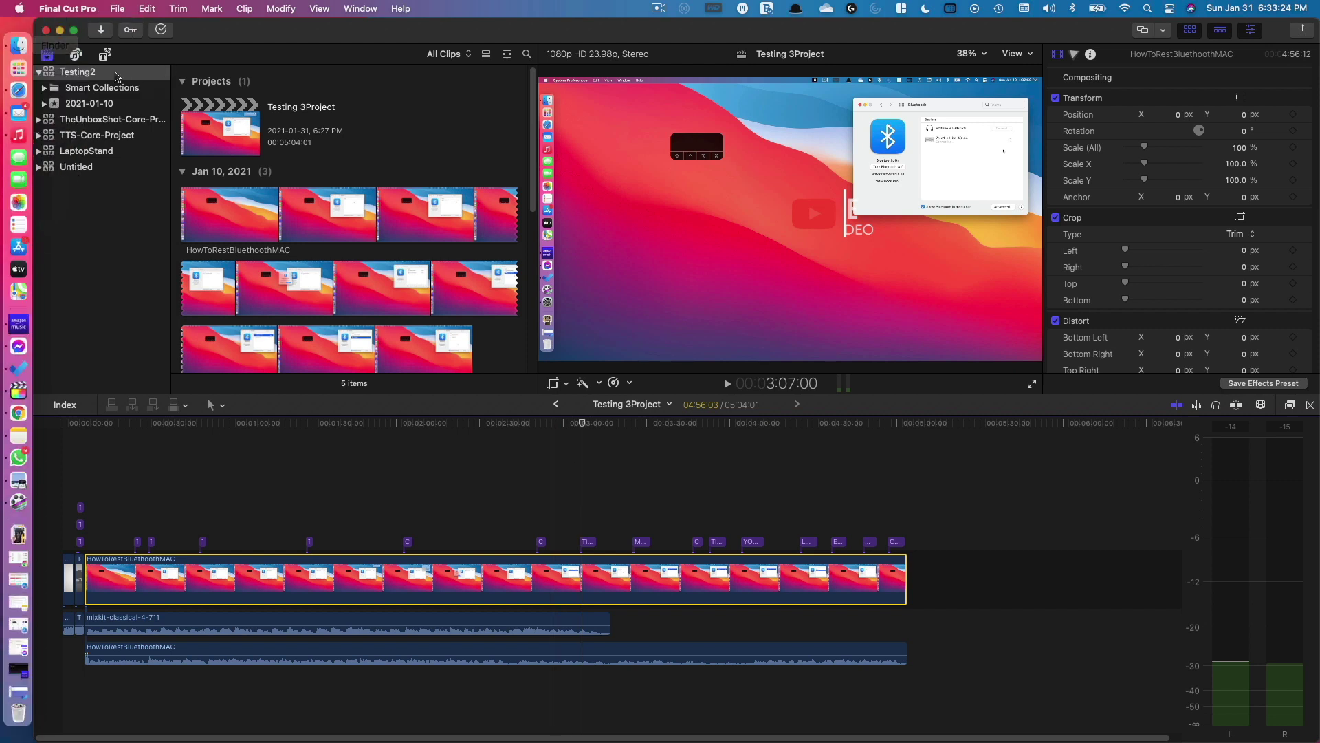
# - Place Pixel Film Studios' Arrow 4 (Through) generator above the main clip near 3:25 and preview it
pyautogui.click(77, 55)
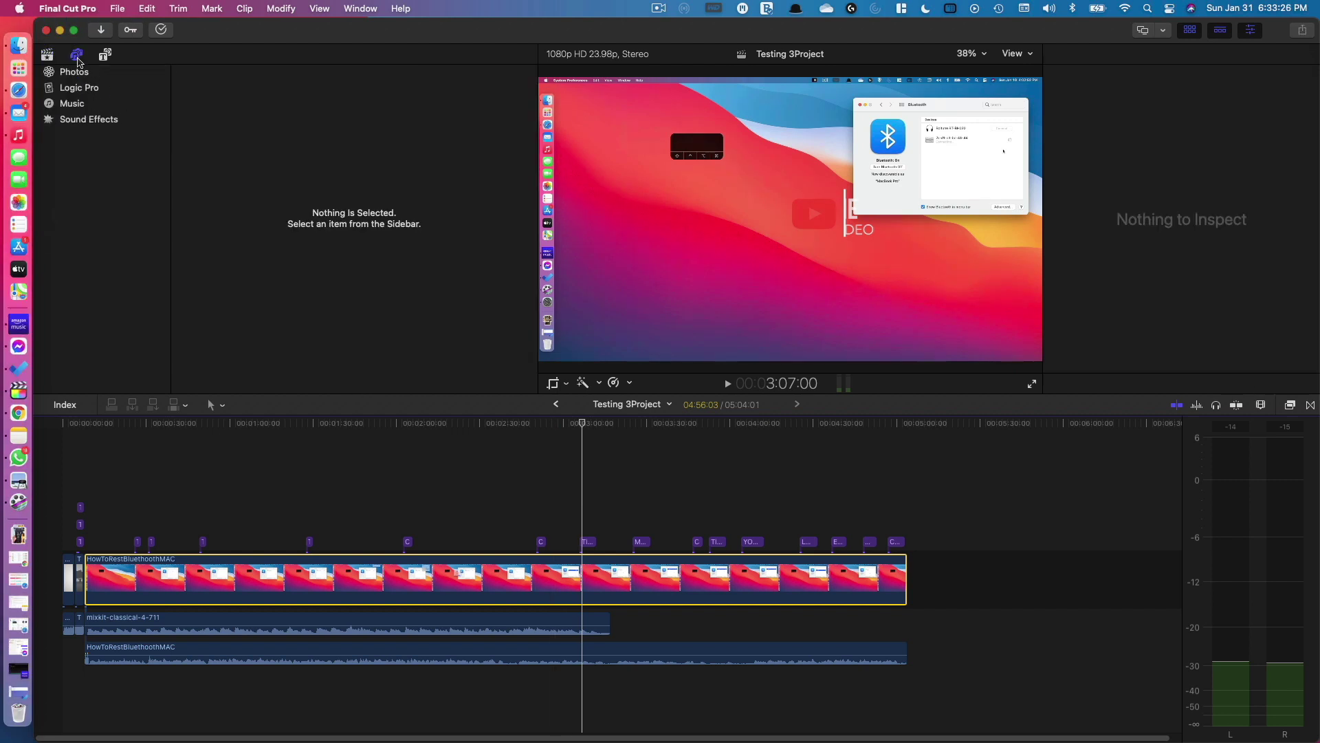
pyautogui.click(105, 55)
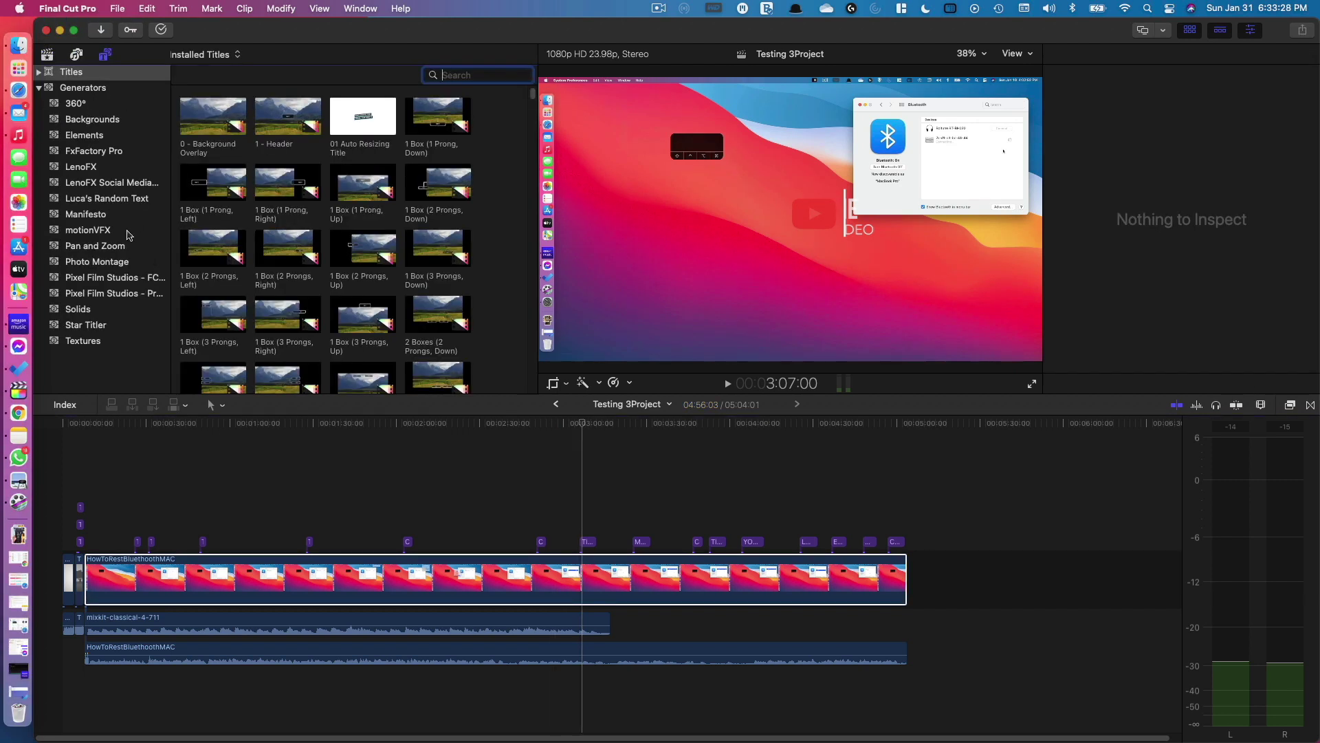
pyautogui.click(97, 249)
pyautogui.click(102, 282)
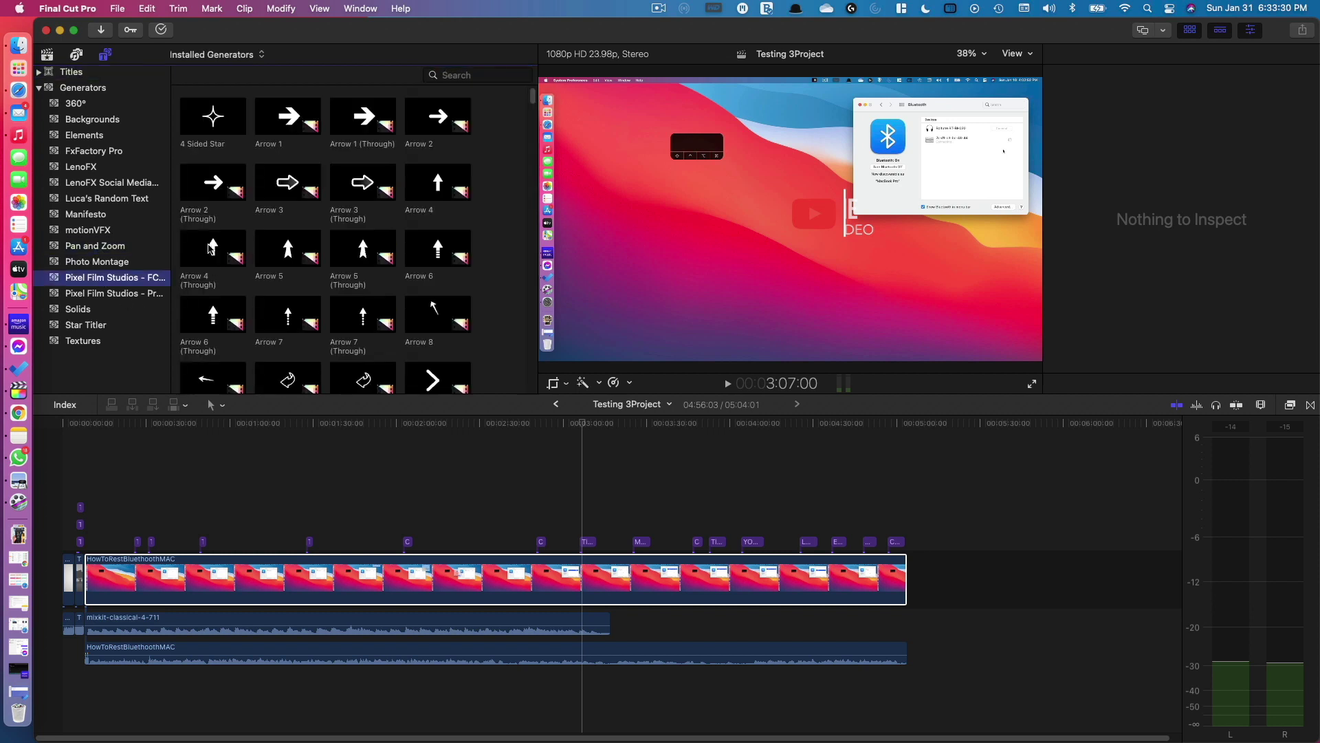
pyautogui.moveTo(210, 249); pyautogui.dragTo(670, 515)
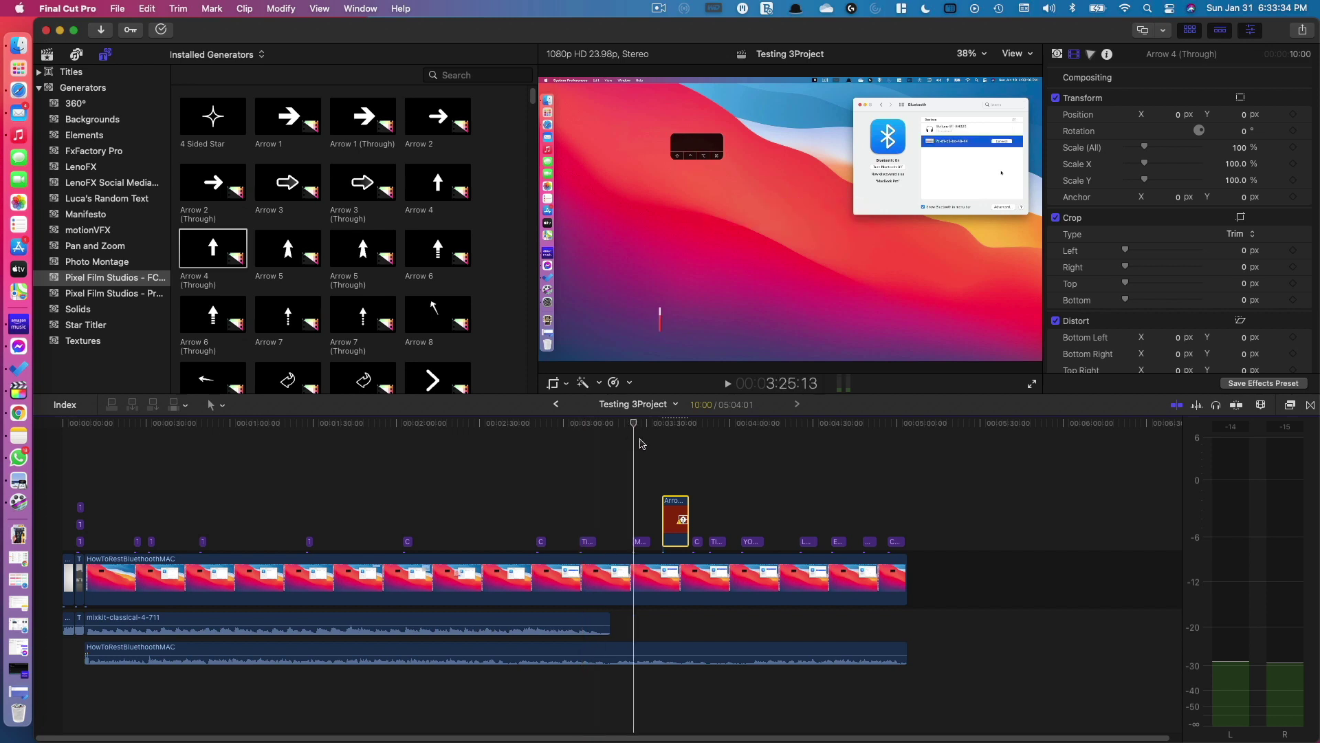
pyautogui.click(680, 520)
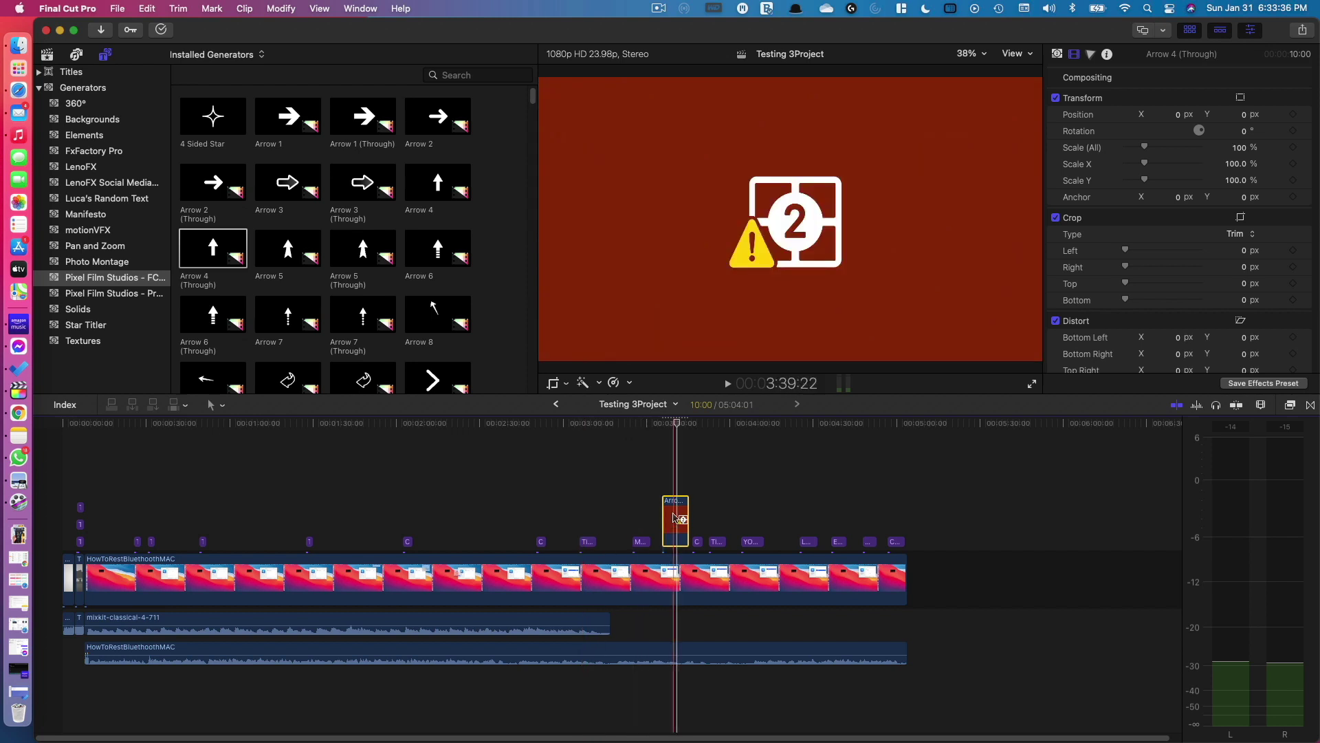
pyautogui.click(672, 425)
pyautogui.moveTo(672, 428); pyautogui.dragTo(167, 440)
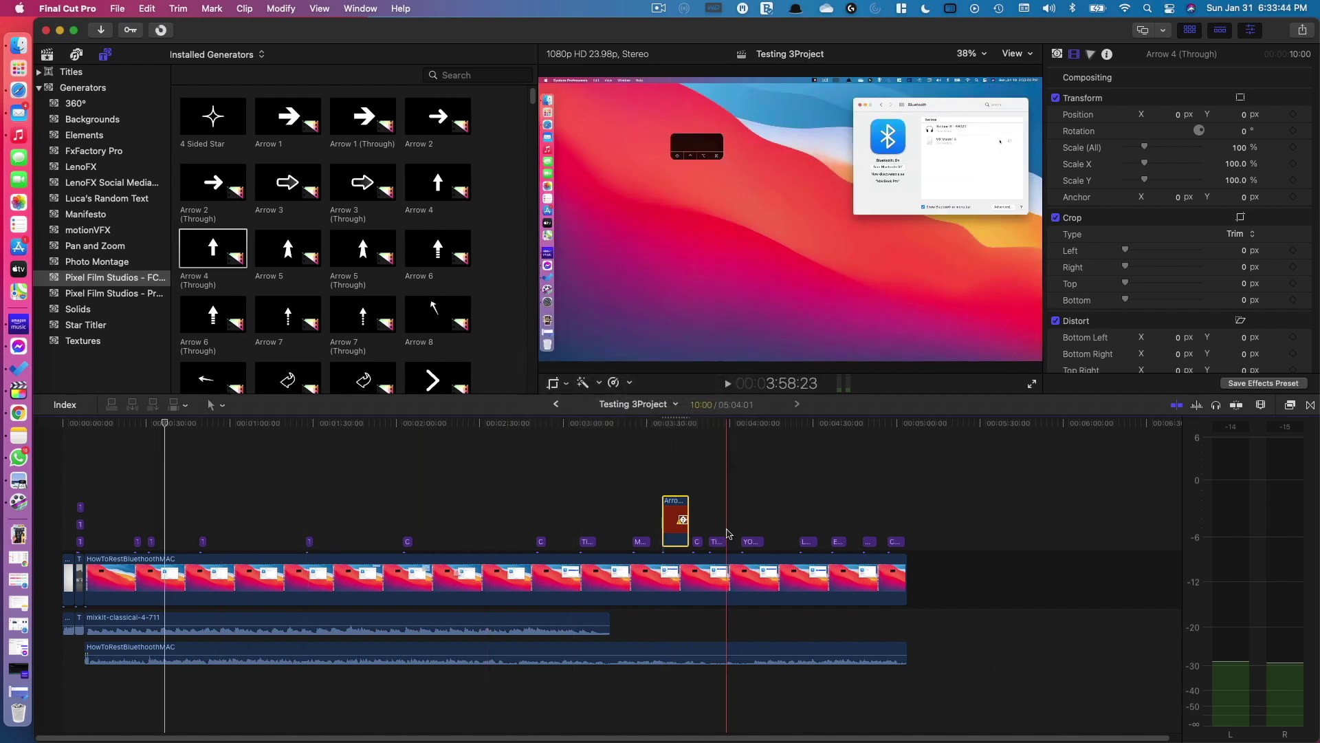
# - Move the Arrow 4 (Through) clip earlier to about 2:30 and paste a copy above it
pyautogui.click(155, 30)
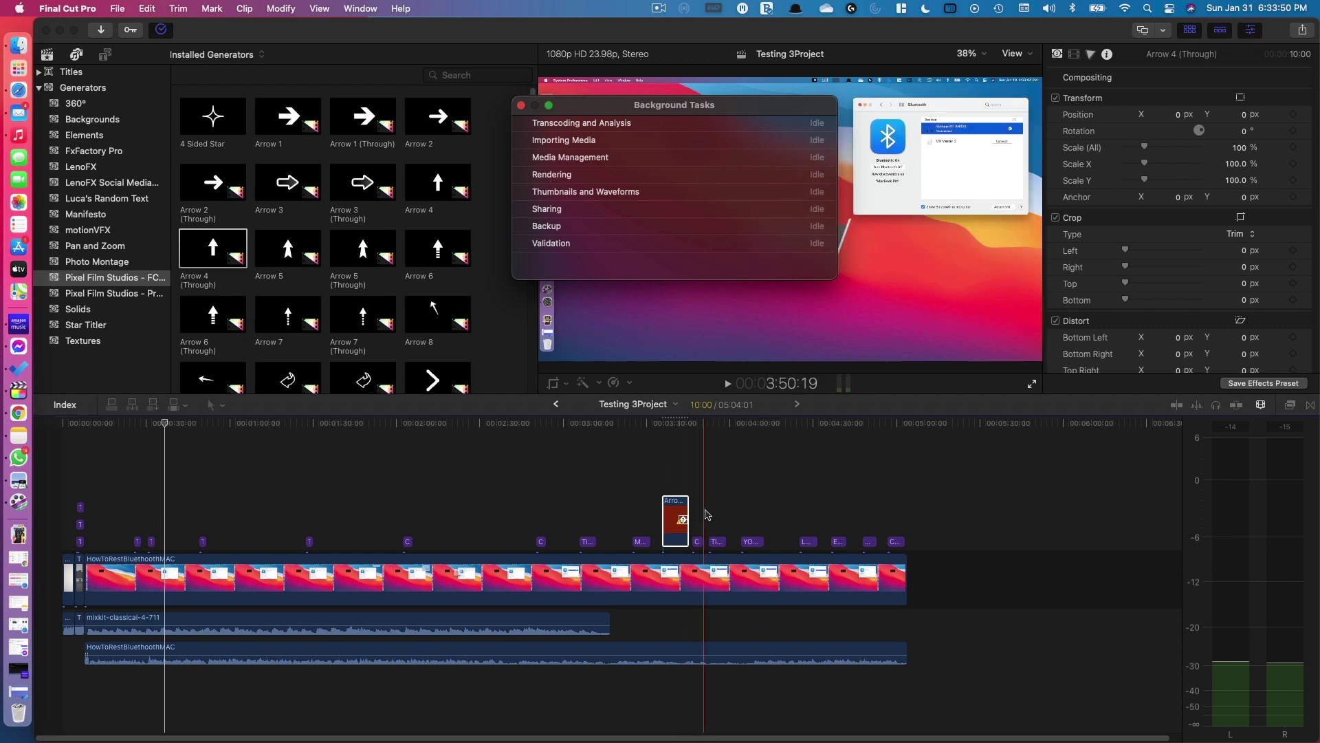
pyautogui.click(675, 516)
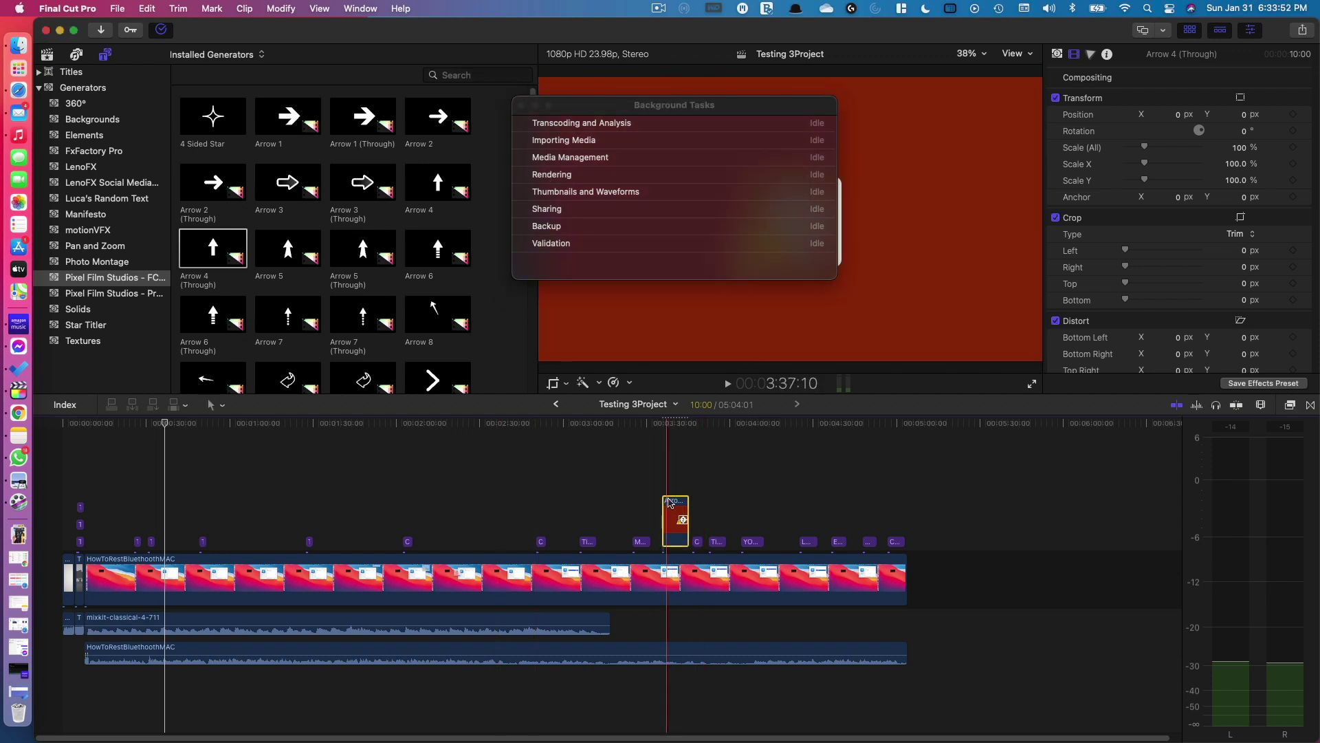
pyautogui.moveTo(675, 497); pyautogui.dragTo(486, 496)
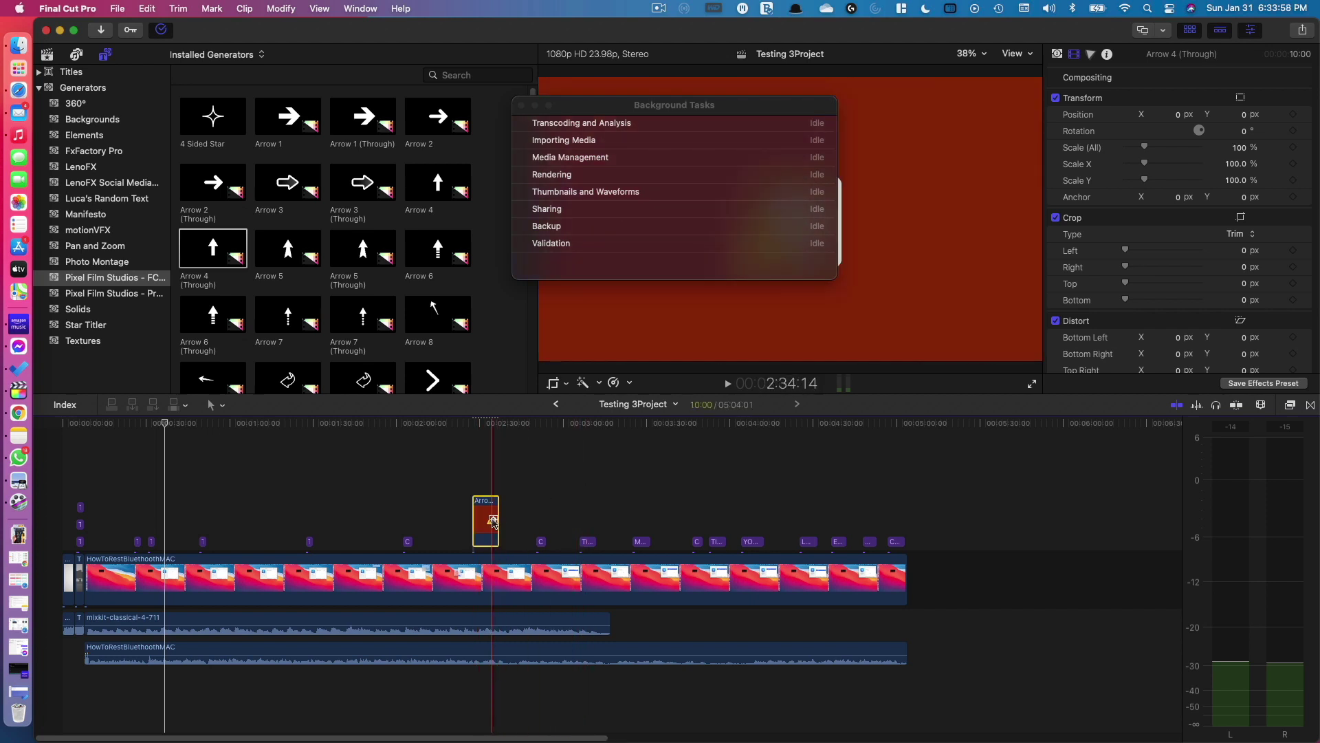
pyautogui.press('super+v')
pyautogui.moveTo(499, 411)
pyautogui.mouseDown()
pyautogui.moveTo(509, 421)
pyautogui.moveTo(476, 421)
pyautogui.moveTo(510, 421)
pyautogui.mouseUp()
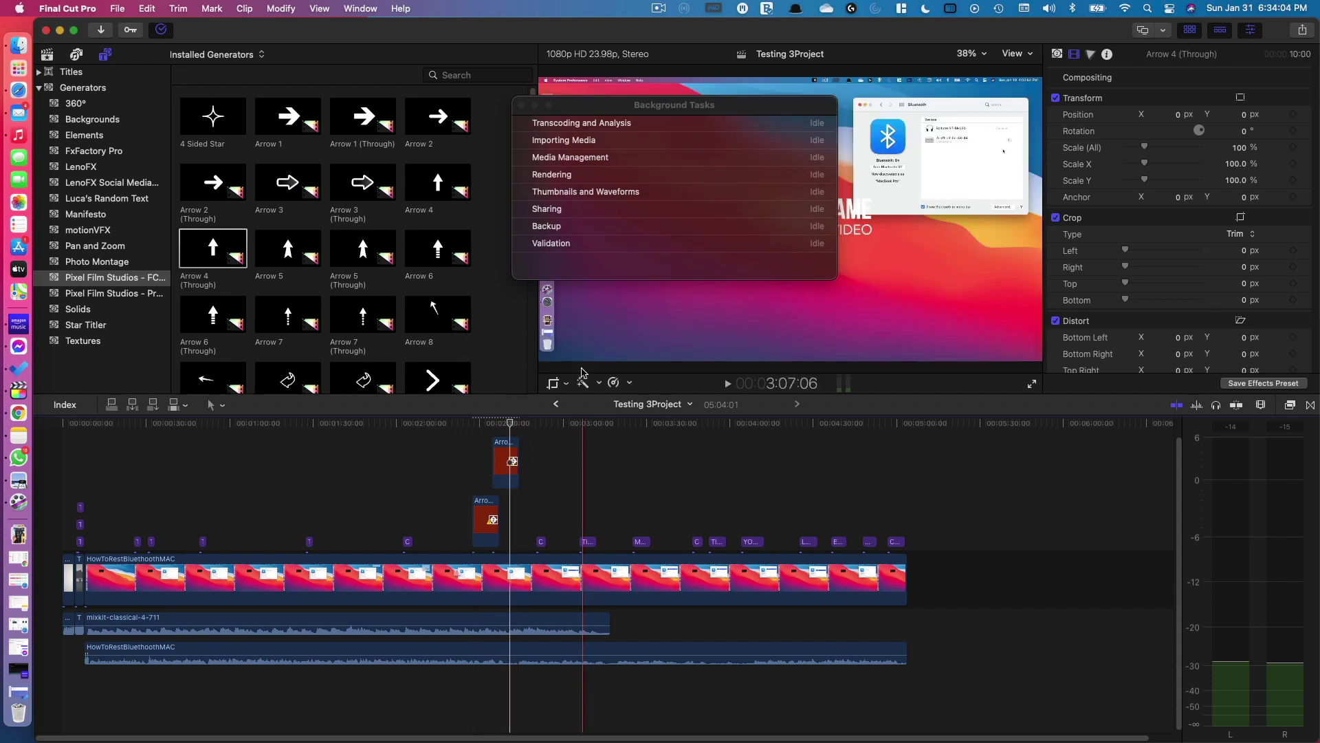
# - Select the upper Arrow clip and check background rendering progress in Background Tasks
pyautogui.click(506, 462)
pyautogui.click(159, 32)
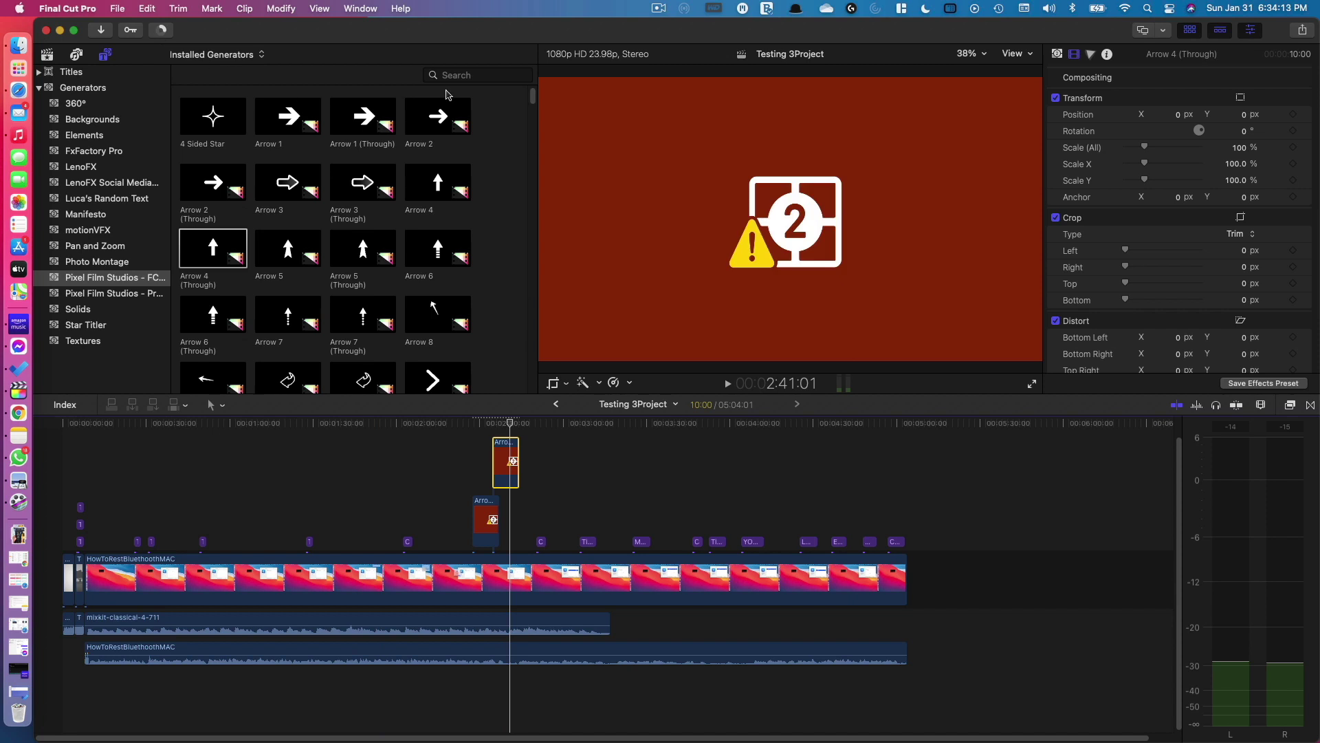
pyautogui.click(163, 30)
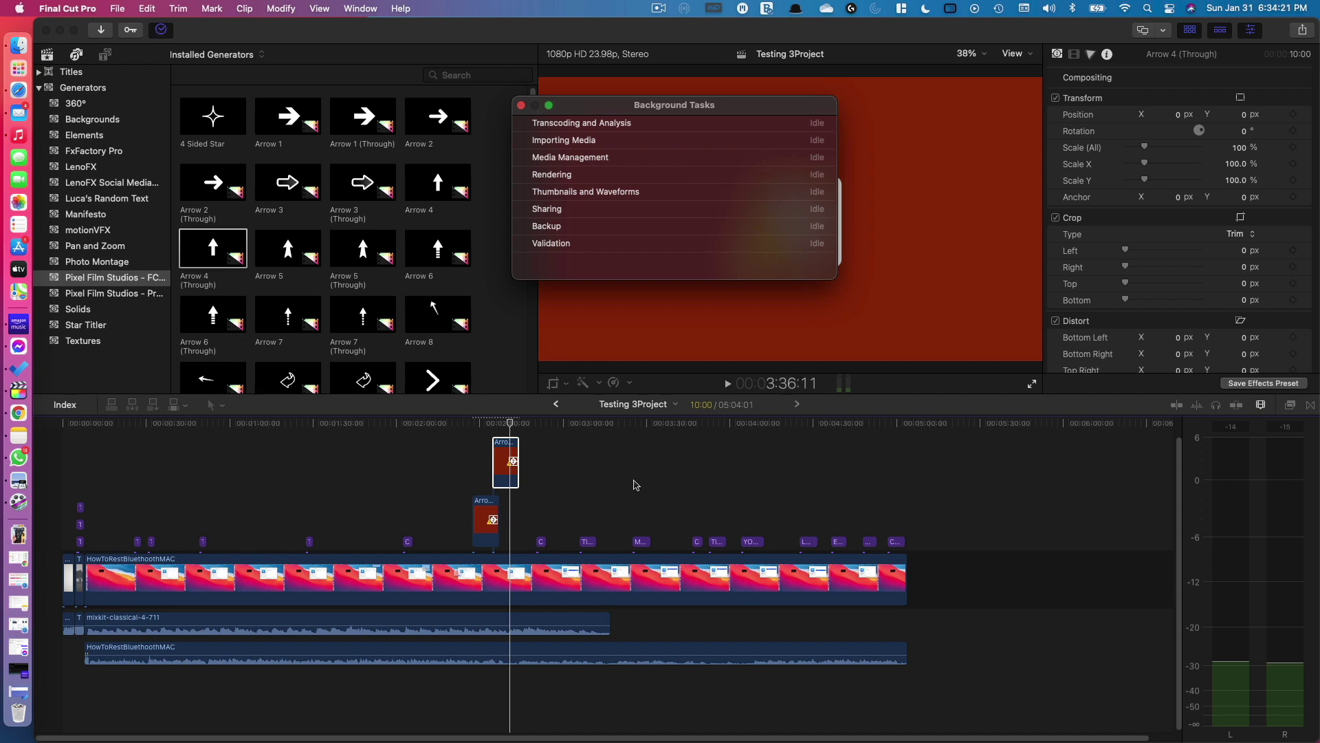
pyautogui.click(576, 440)
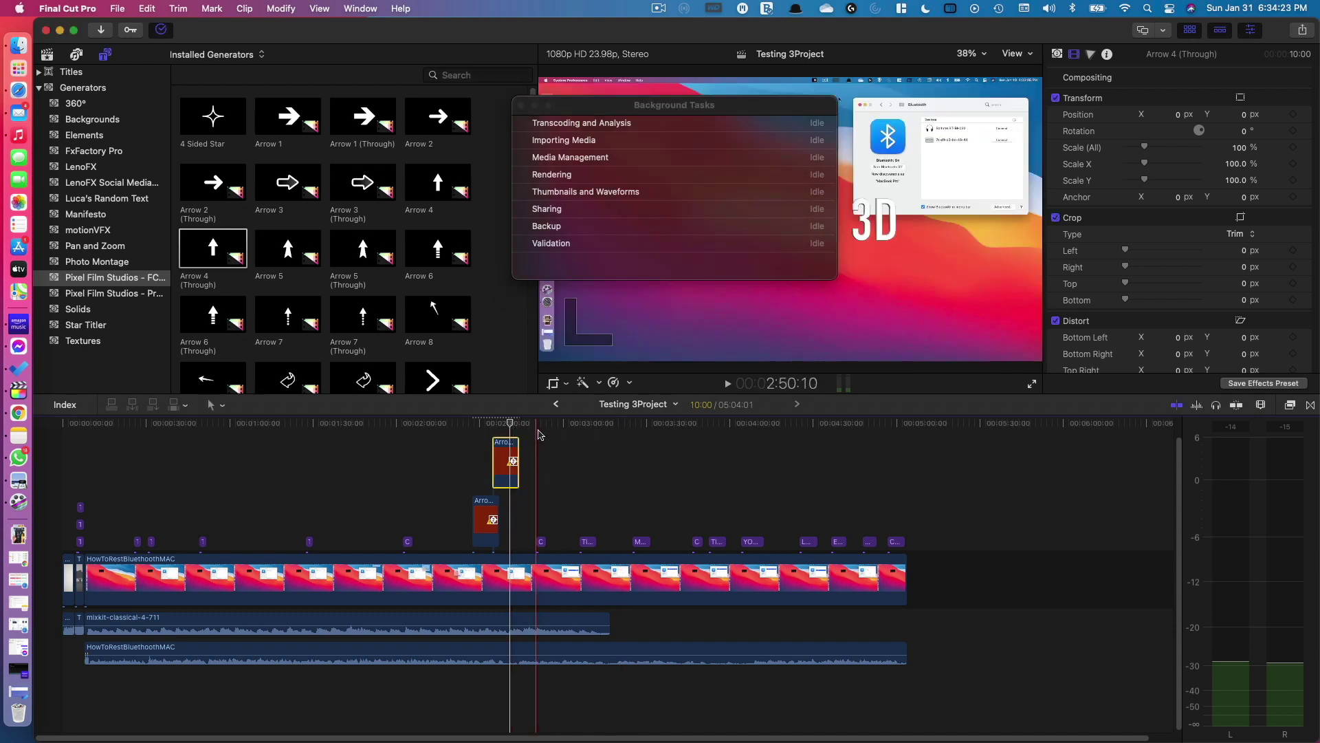
# - Inspect the title clips near 3:48, including Call To Action 05, viewing it at 3:56
pyautogui.click(676, 449)
pyautogui.click(688, 449)
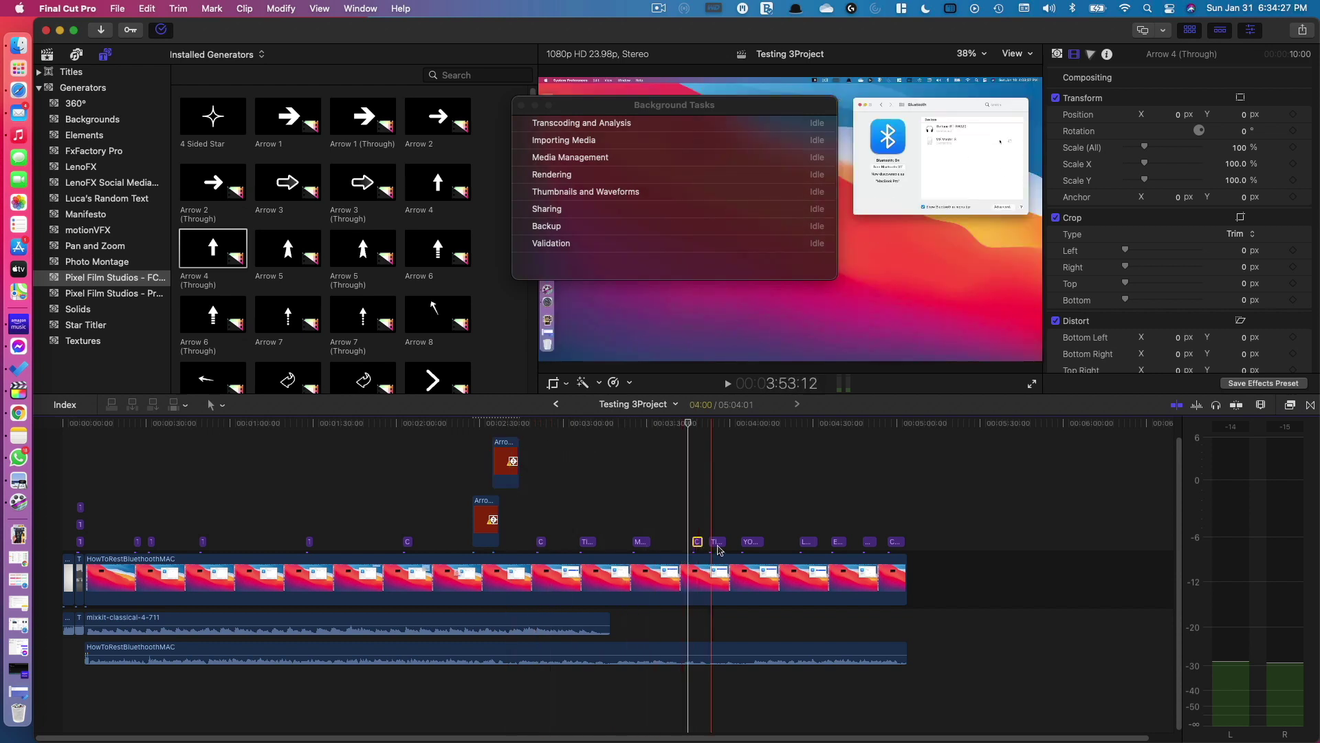
pyautogui.click(769, 544)
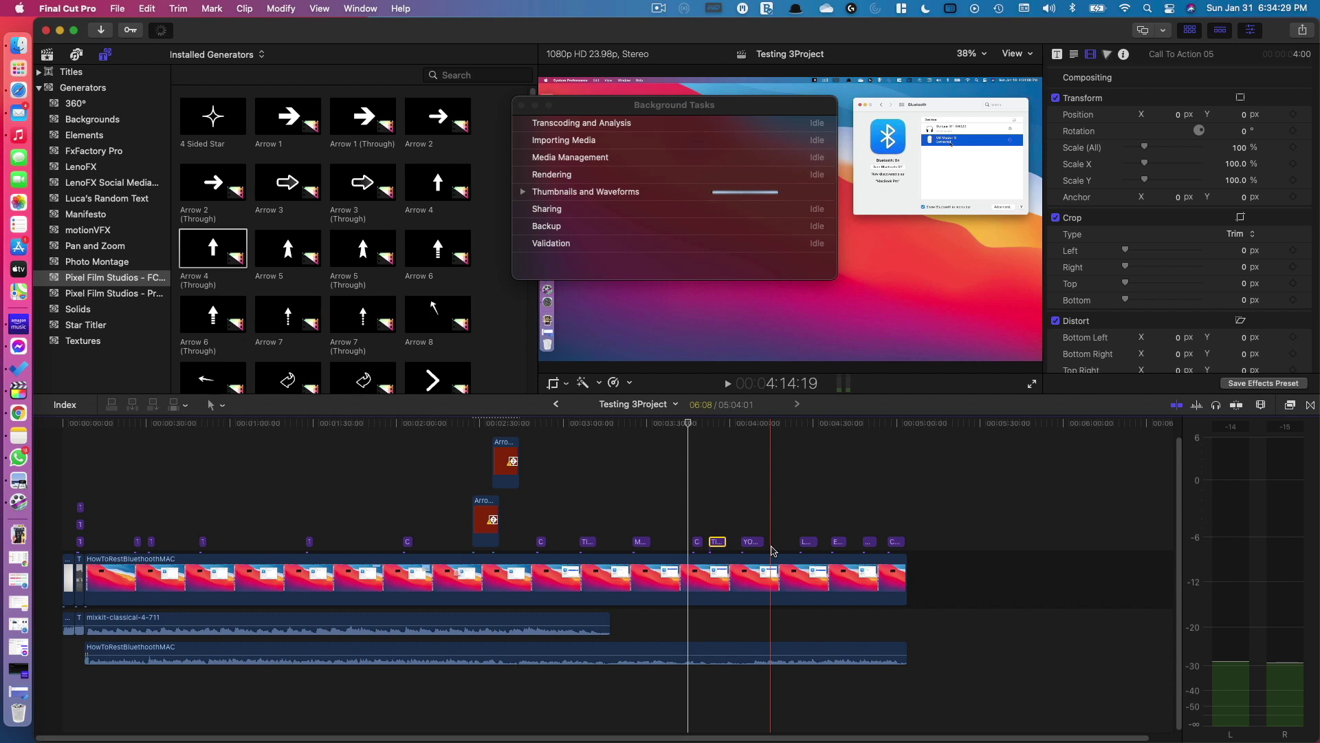
pyautogui.click(697, 543)
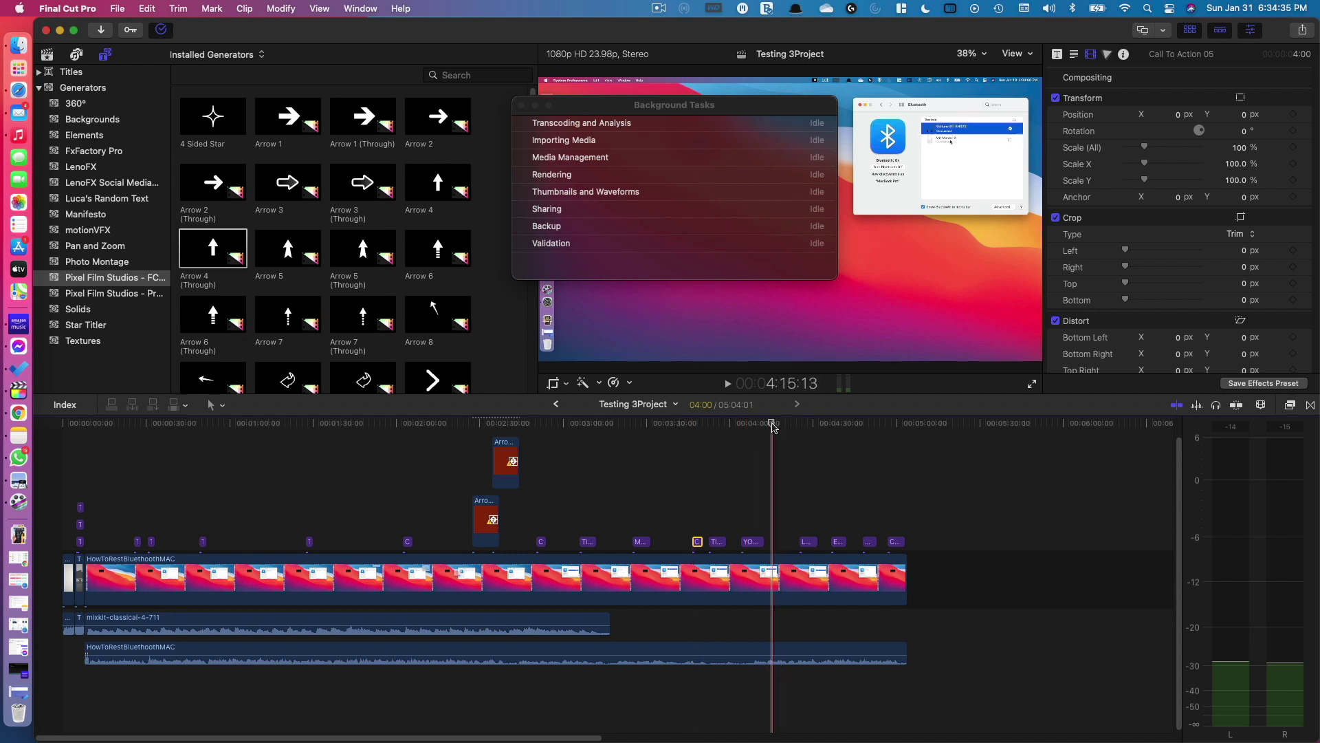
pyautogui.click(718, 423)
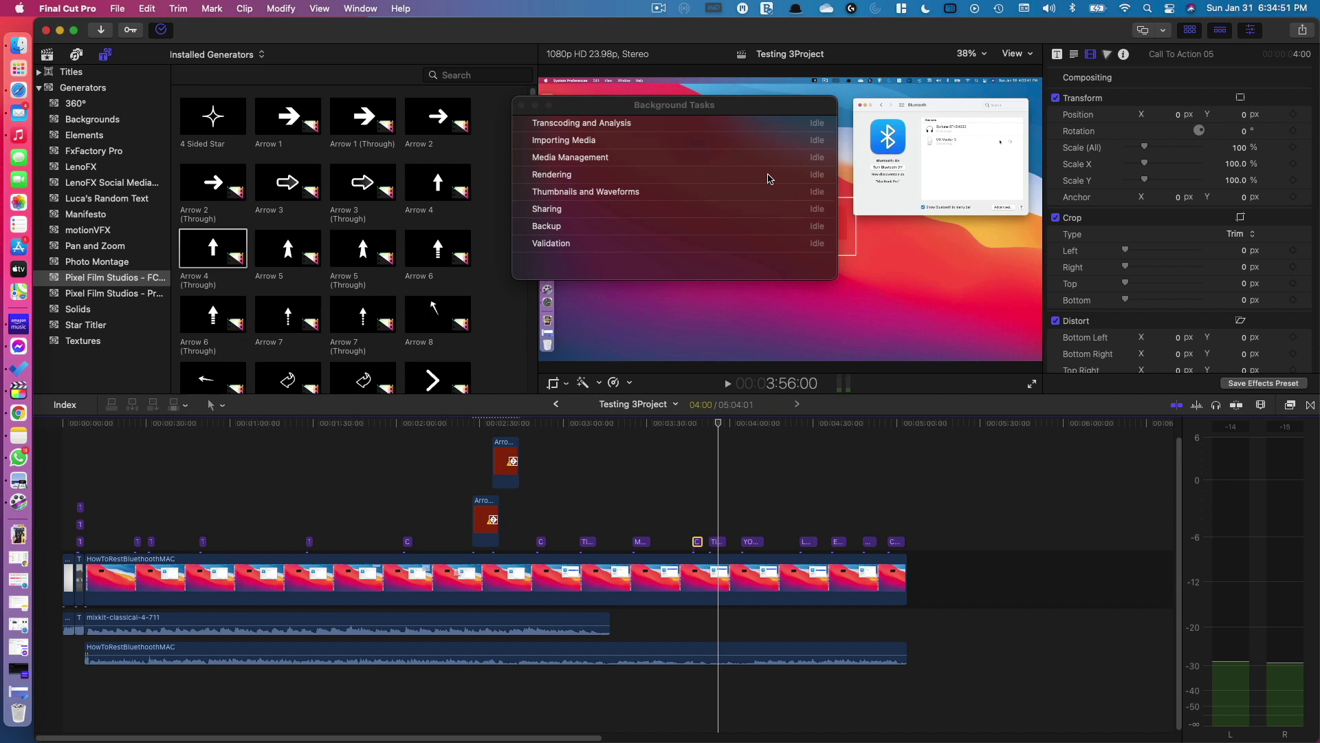
# - Close the Background Tasks window, leaving both stacked Arrow clips in the timeline
pyautogui.click(522, 105)
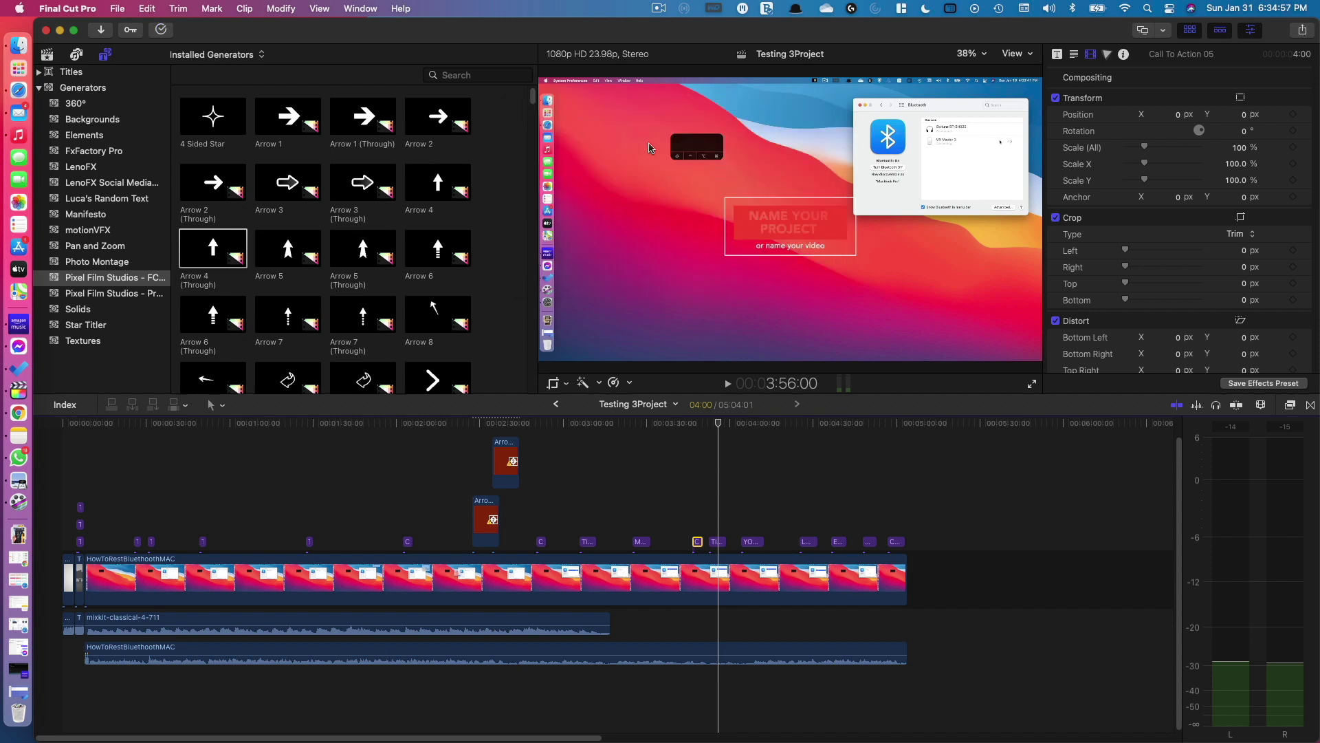